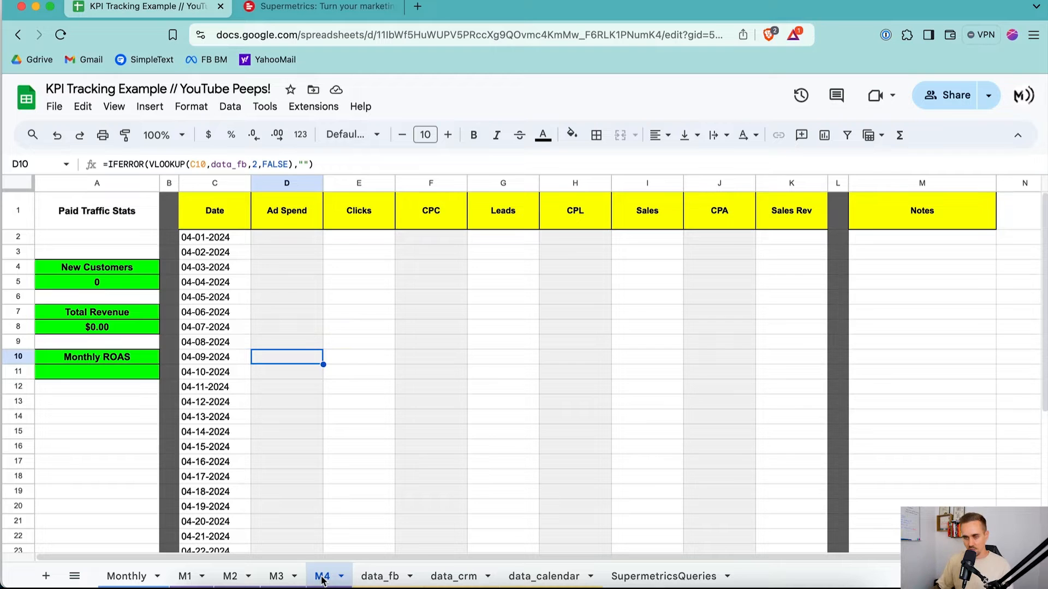
Look through the data_fb, data_crm and data_calendar sheets to compare their columns, including the Website leads column on data_fb
click(381, 577)
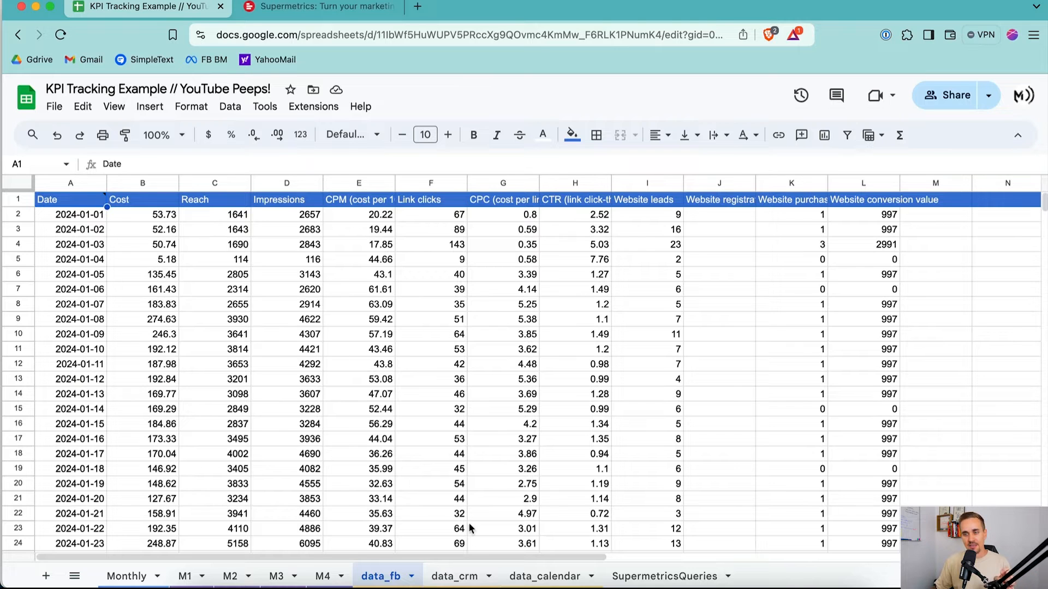
click(455, 577)
click(547, 577)
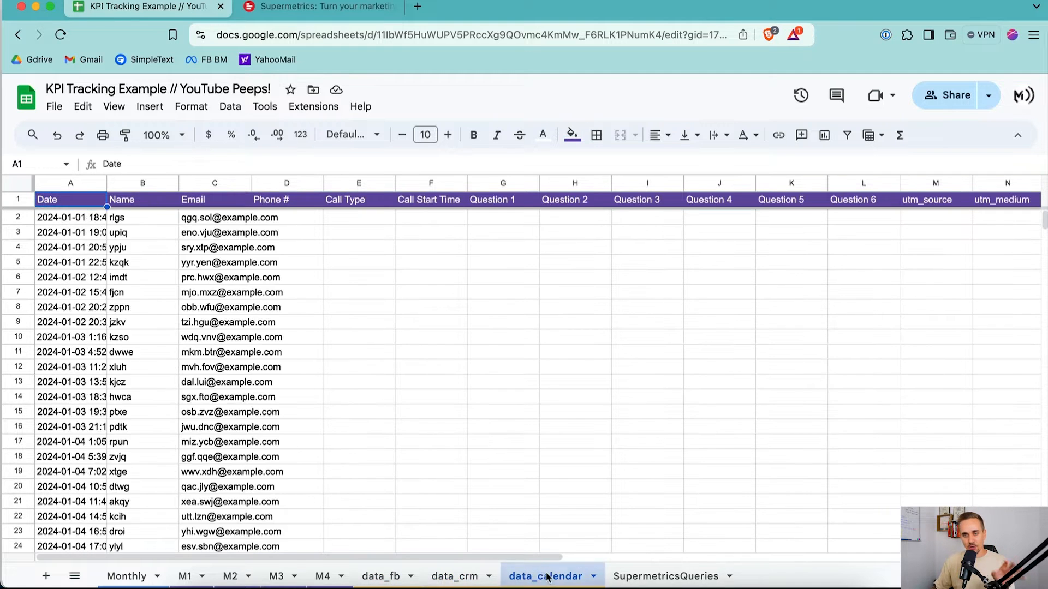
click(455, 577)
click(382, 576)
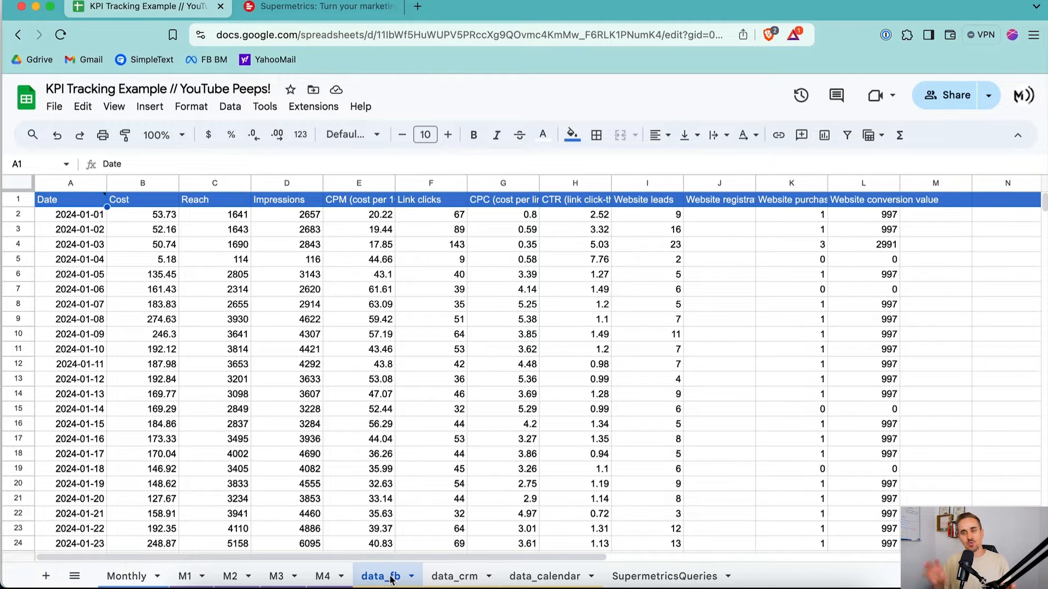
click(454, 576)
click(546, 577)
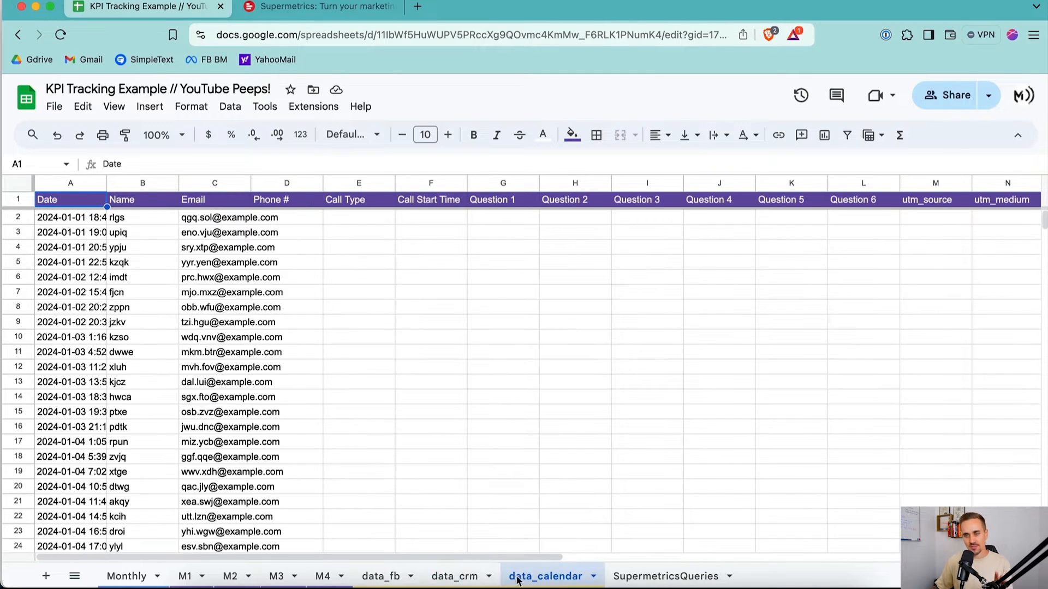
click(383, 577)
click(455, 576)
click(382, 577)
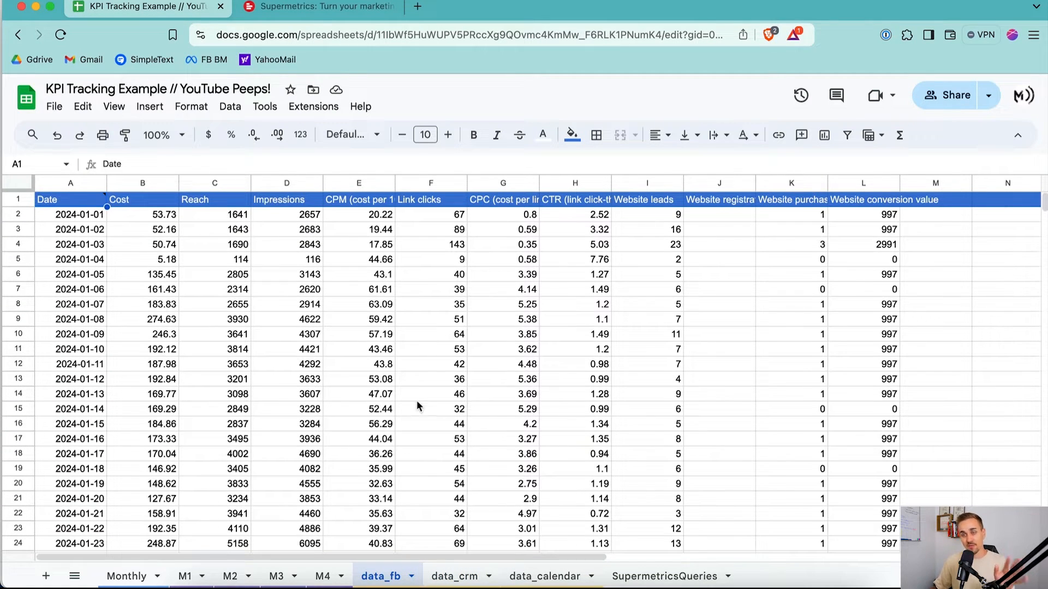
click(644, 183)
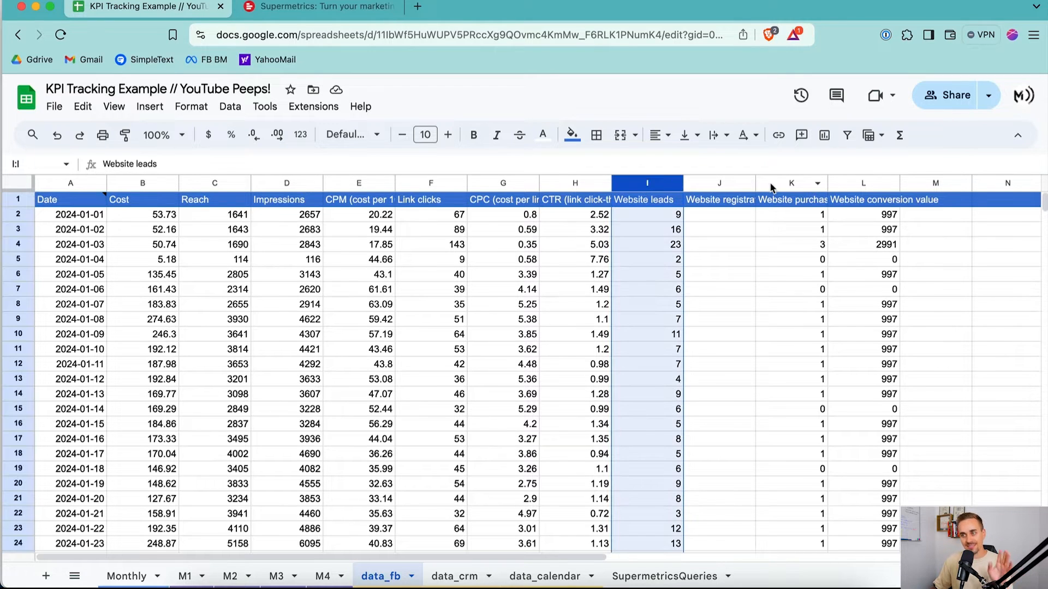
click(454, 576)
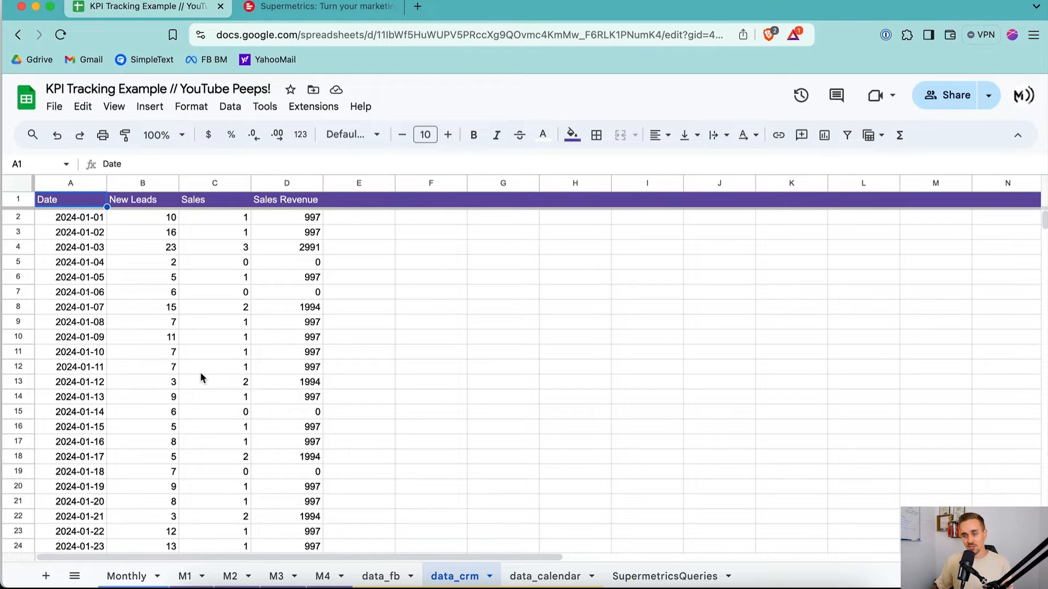
click(542, 573)
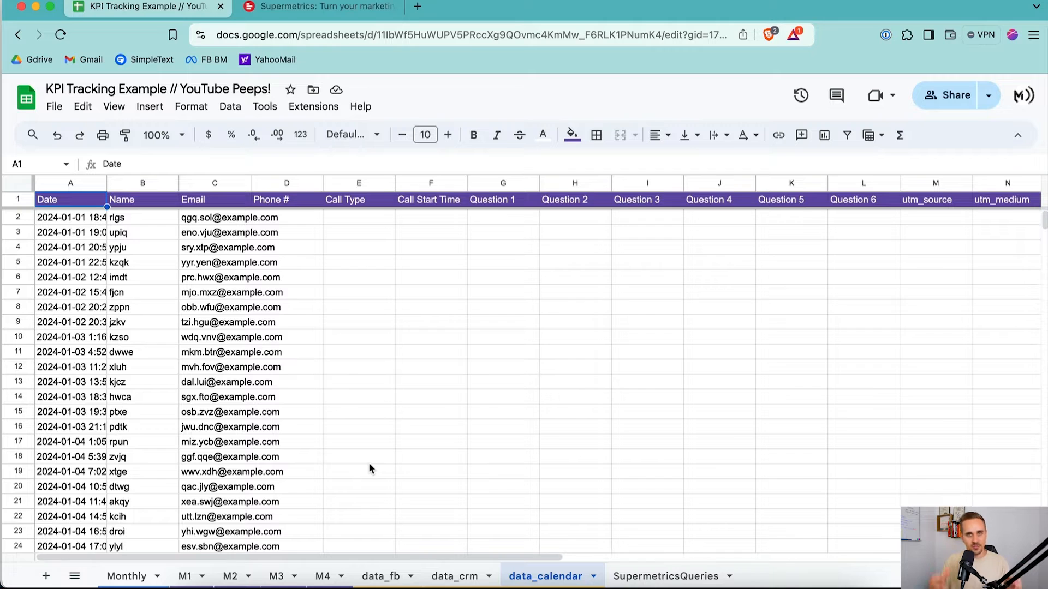
Open the Supermetrics add-on from the data_fb sheet and start a new query at cell A1
click(380, 576)
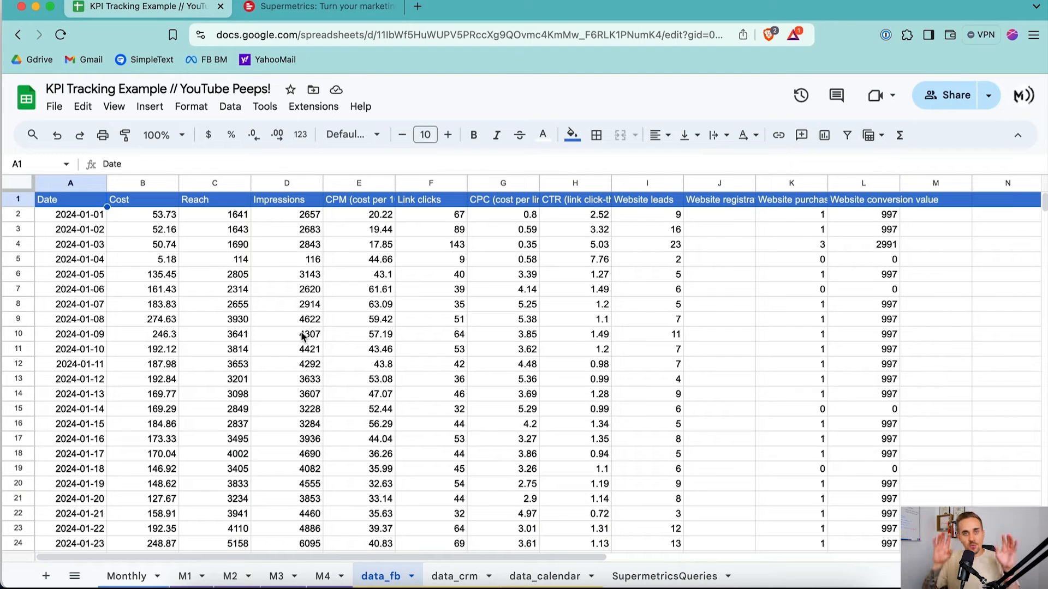
click(265, 107)
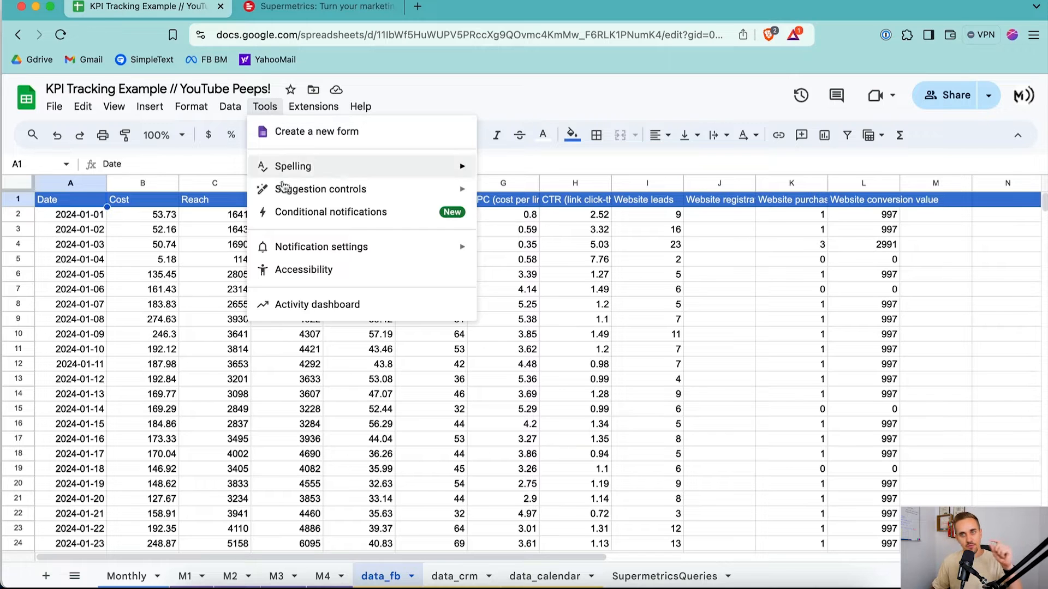
mouse_move(313, 106)
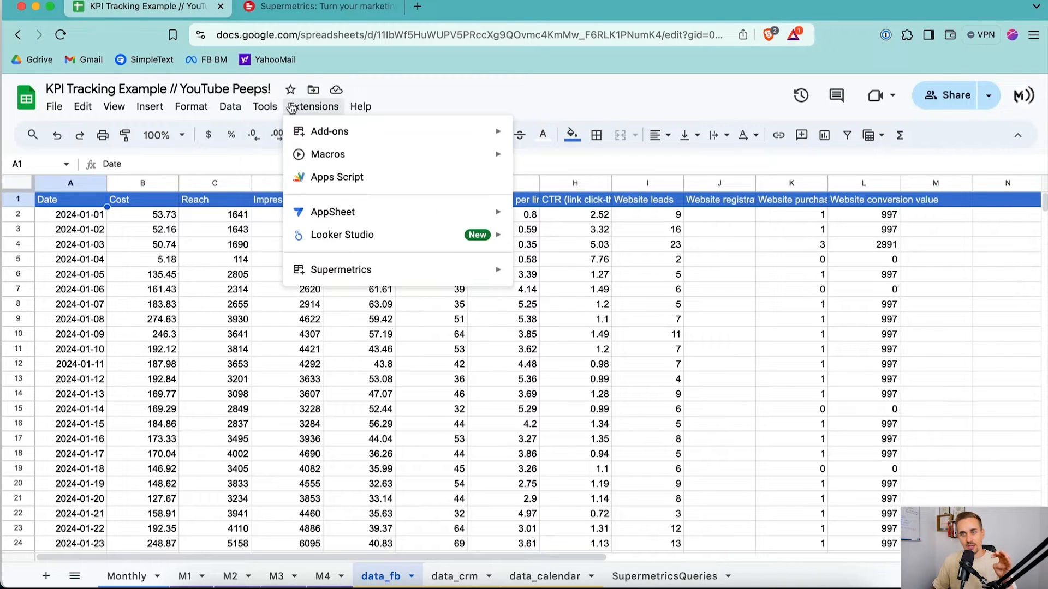
mouse_move(352, 273)
click(574, 278)
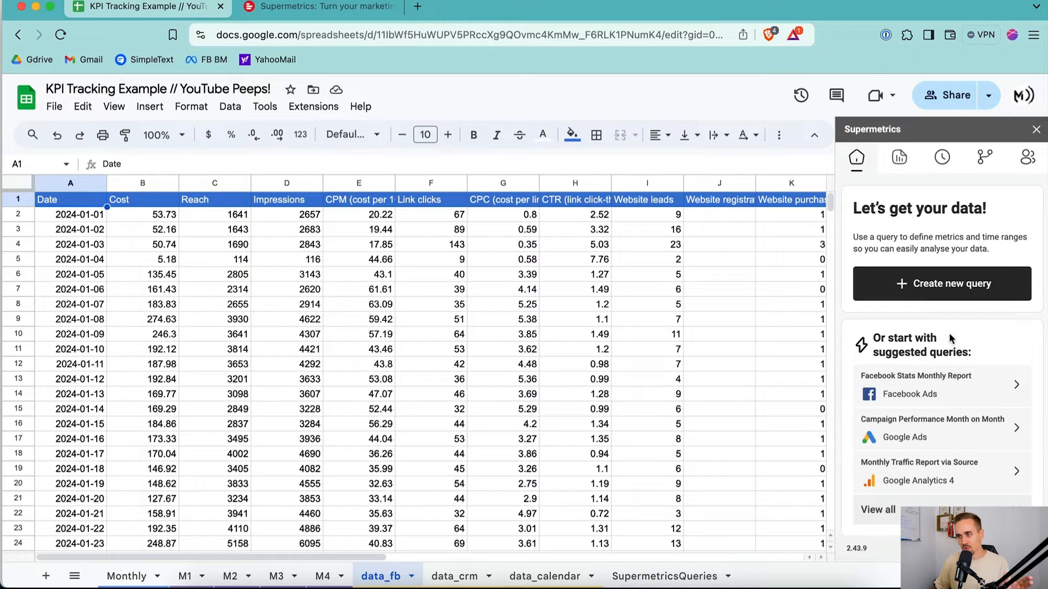
scroll(934, 339, down, 1)
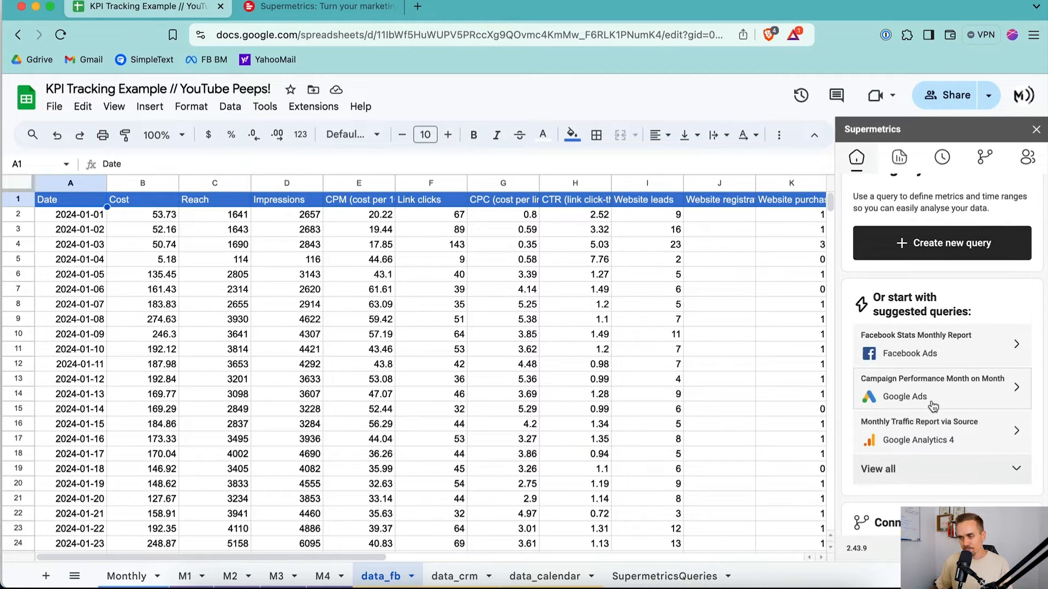
scroll(933, 407, up, 1)
click(937, 284)
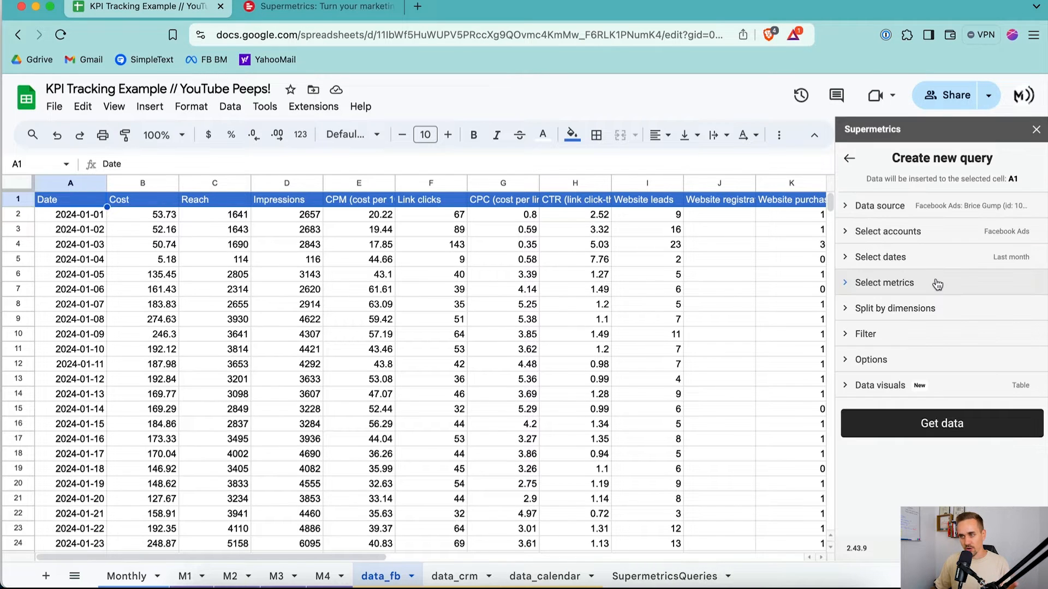
Examine the data sources available for the query, both those in use and those that can be newly connected
click(915, 209)
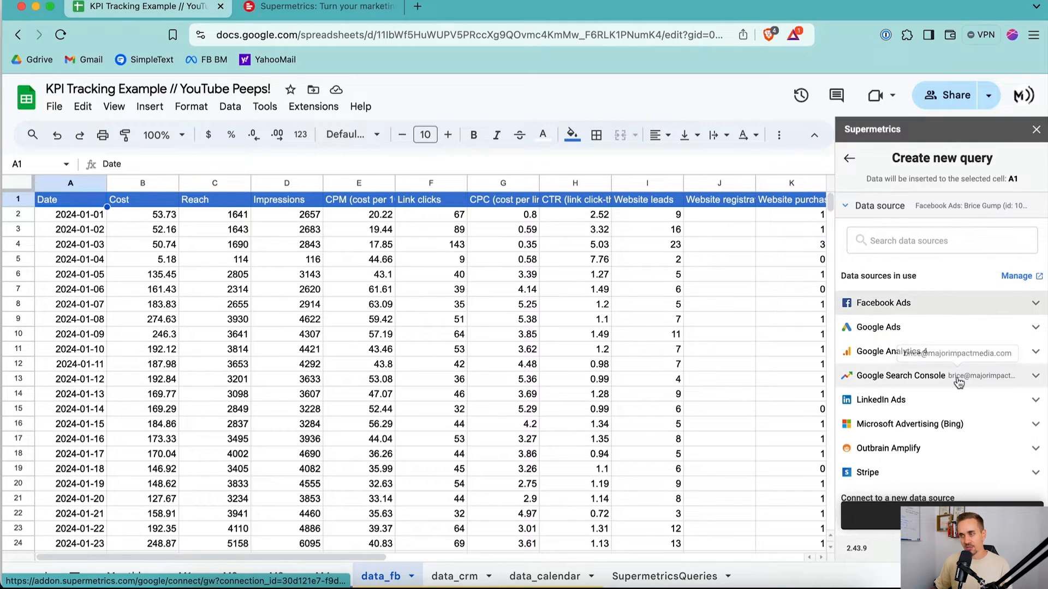
scroll(959, 383, down, 4)
scroll(942, 369, up, 3)
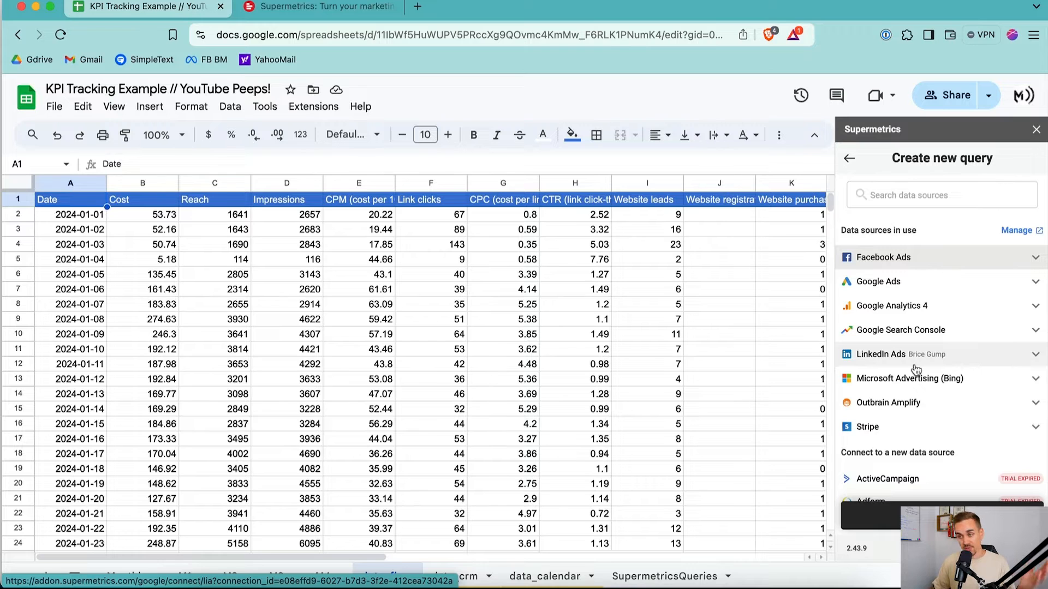
scroll(916, 370, down, 10)
scroll(915, 370, down, 8)
scroll(916, 370, down, 15)
scroll(916, 370, down, 15)
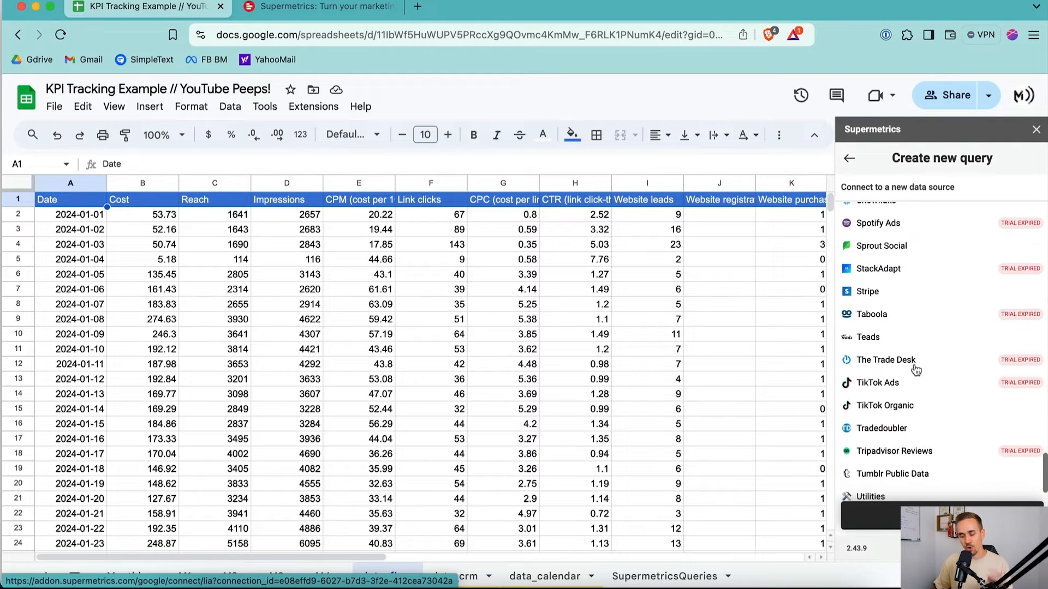
scroll(916, 370, down, 6)
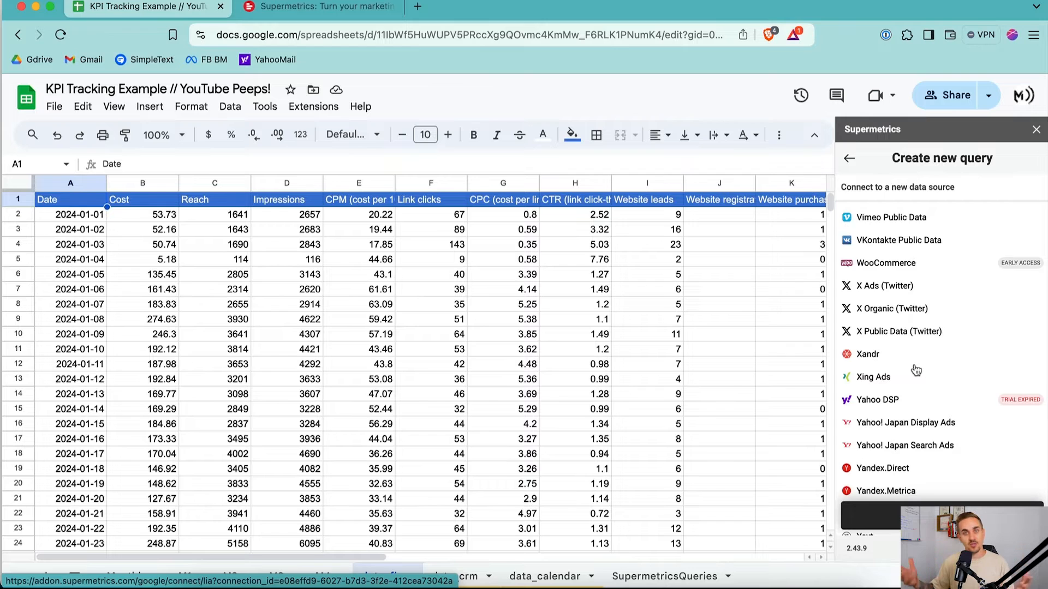
scroll(914, 366, up, 20)
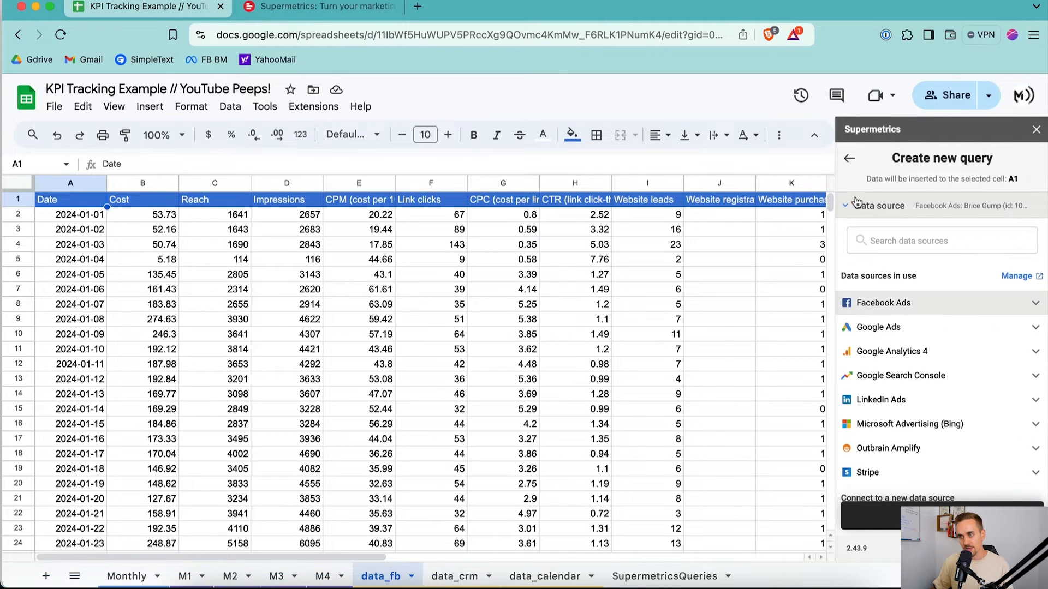
click(856, 204)
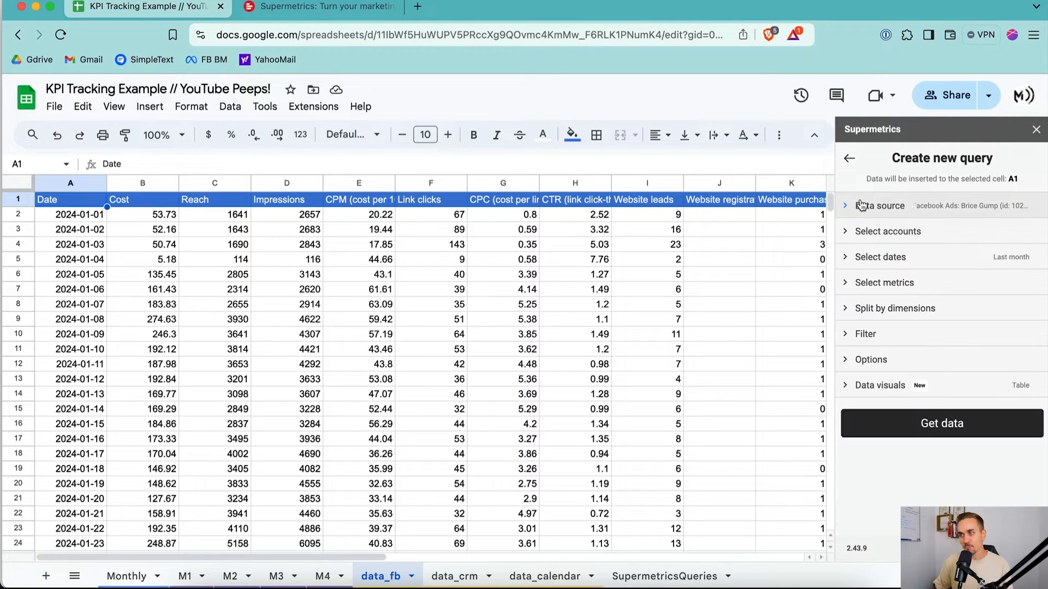
Choose the owner's personal ad account as the account for the Facebook Ads query
click(890, 232)
click(908, 270)
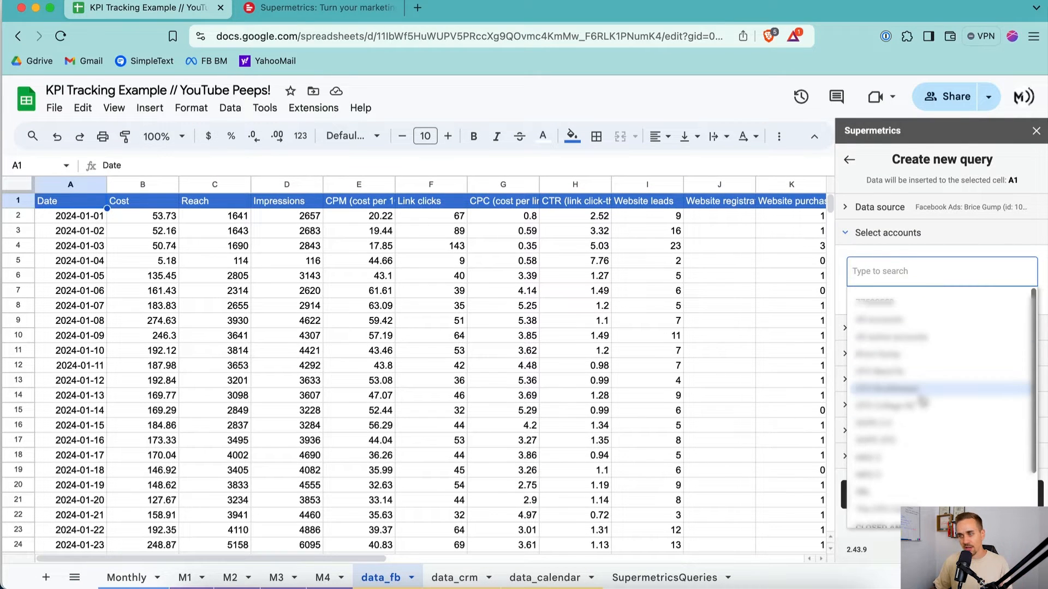
click(920, 356)
click(954, 248)
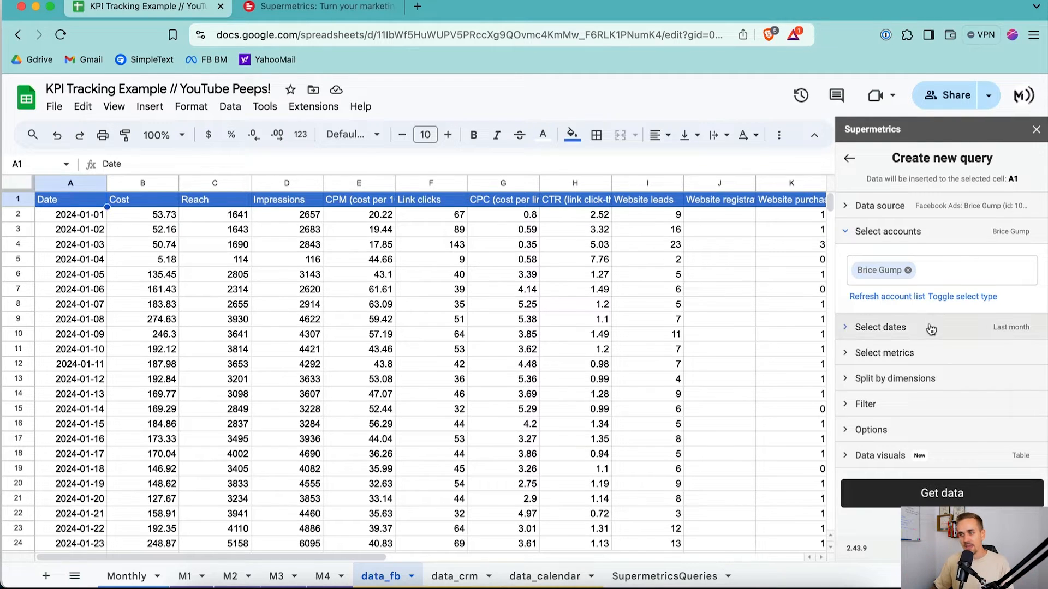
Set the start date of the query's date range to 2024-01-01
click(884, 327)
click(891, 334)
double_click(891, 334)
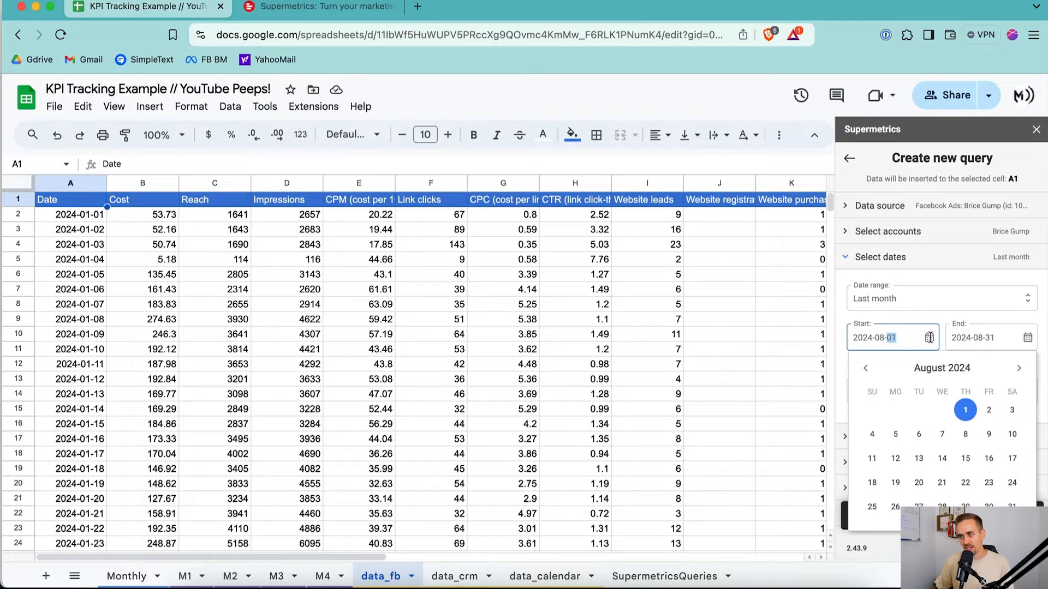
click(863, 369)
click(863, 369)
click(864, 370)
click(864, 370)
click(864, 370)
click(864, 370)
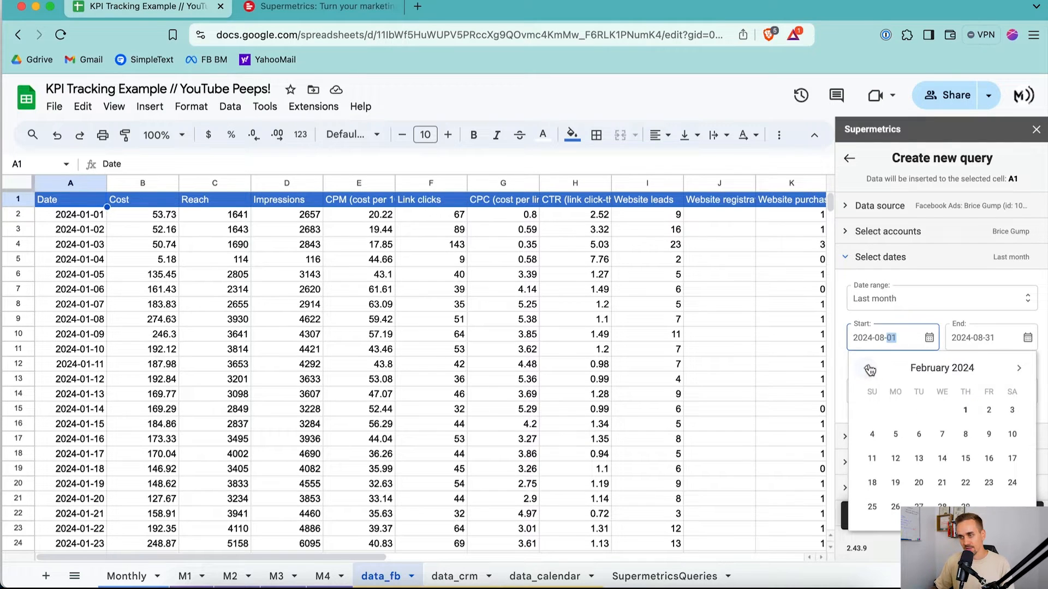
click(866, 370)
click(895, 410)
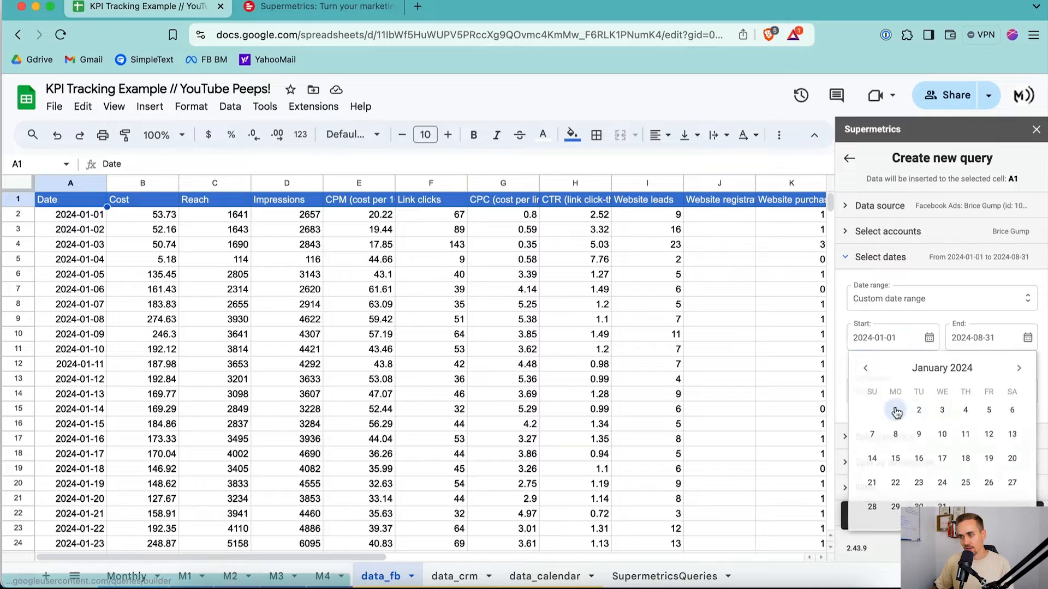
Set the end date of the query's custom date range to YESTERDAY
click(1001, 330)
triple_click(1001, 329)
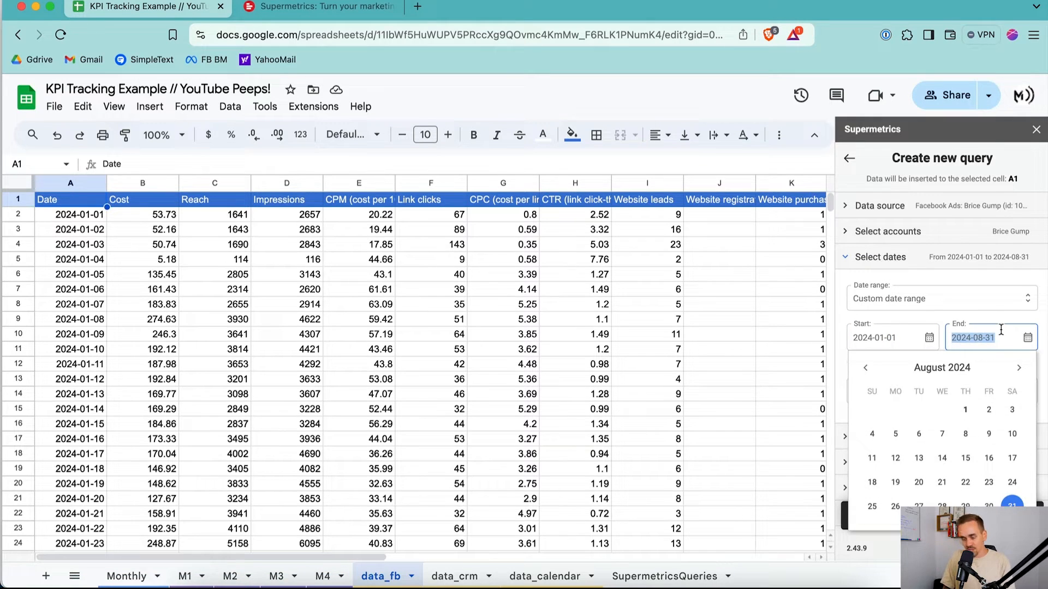
text(YES)
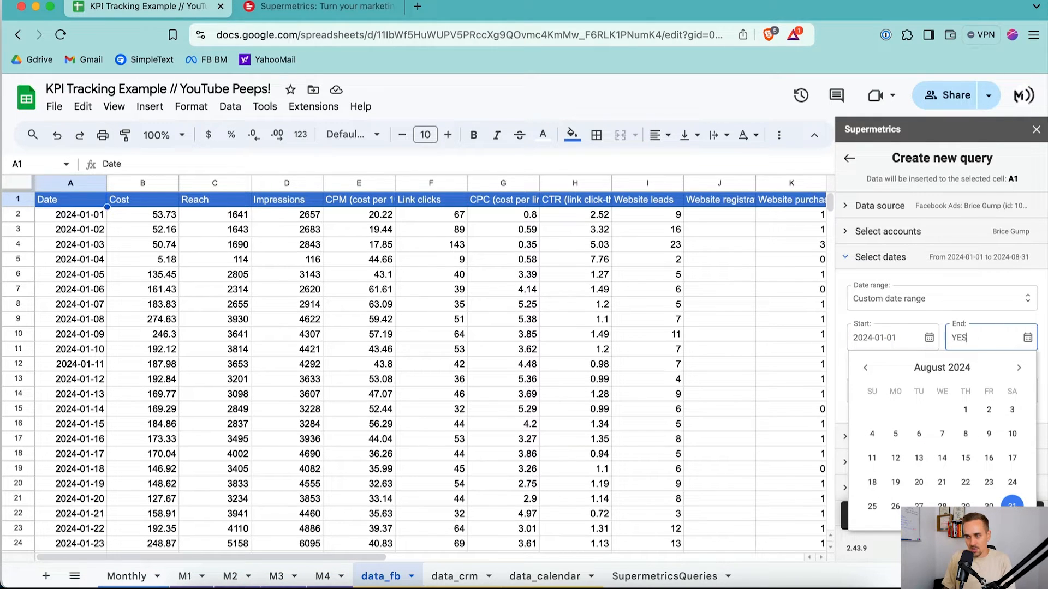
text(TERDAT)
key(BackSpace)
text(Y)
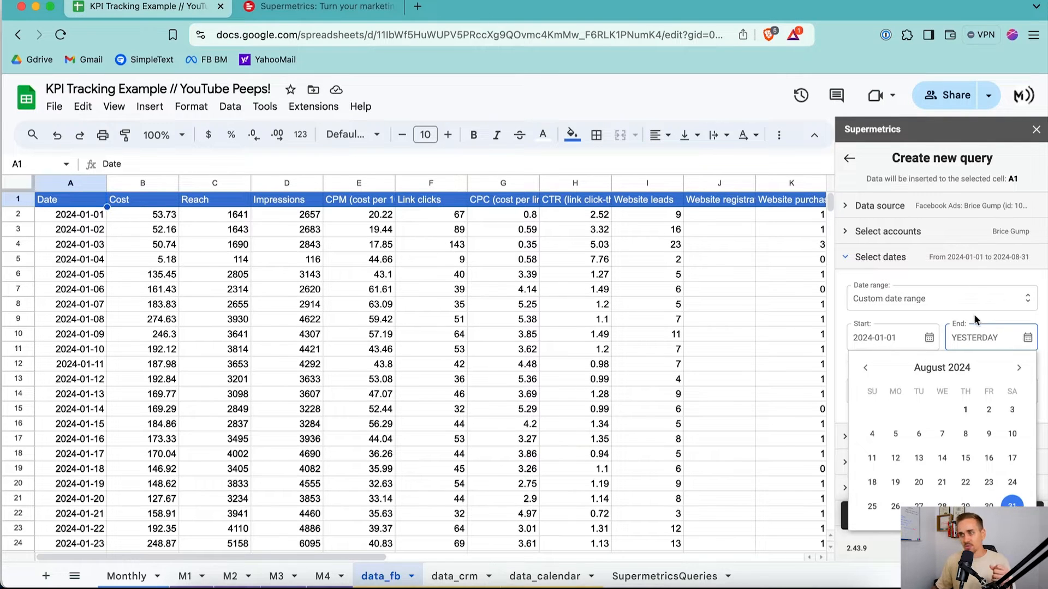
click(1029, 315)
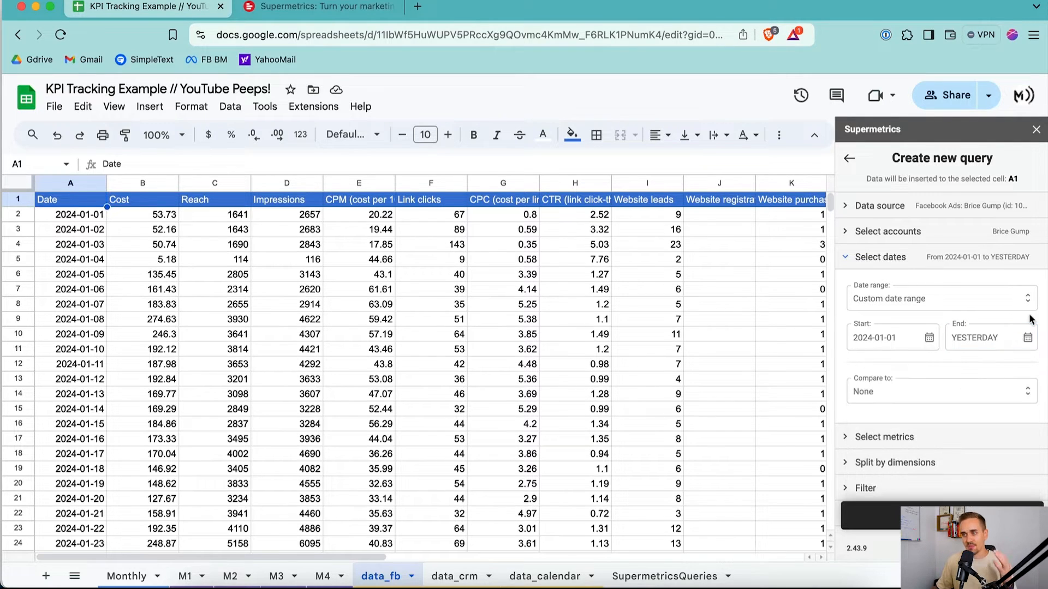
click(989, 337)
click(1000, 321)
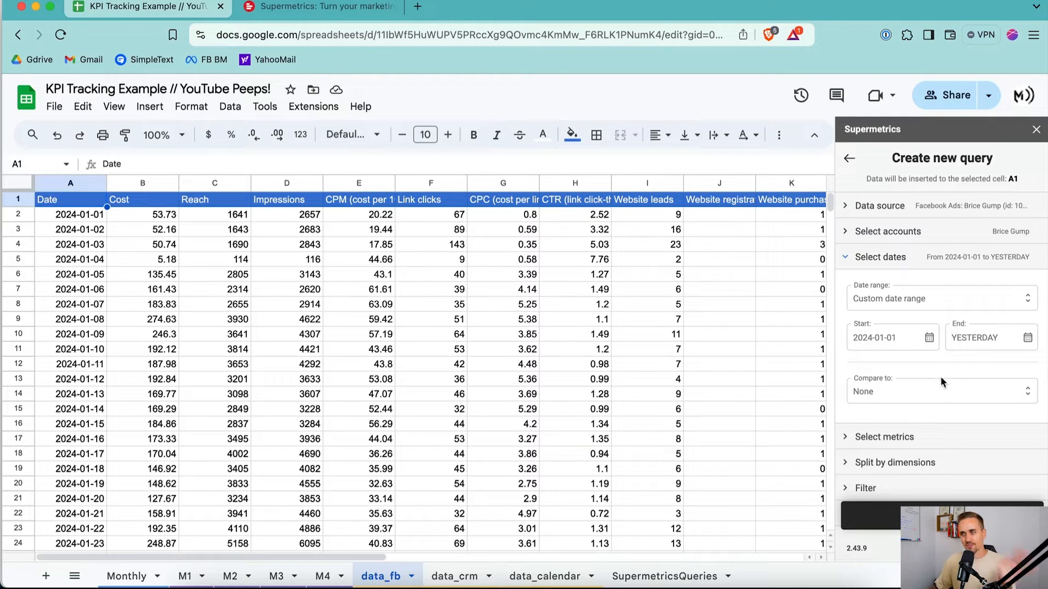
Add Amount spent and Reach as metrics of the Facebook Ads query
click(912, 439)
click(923, 322)
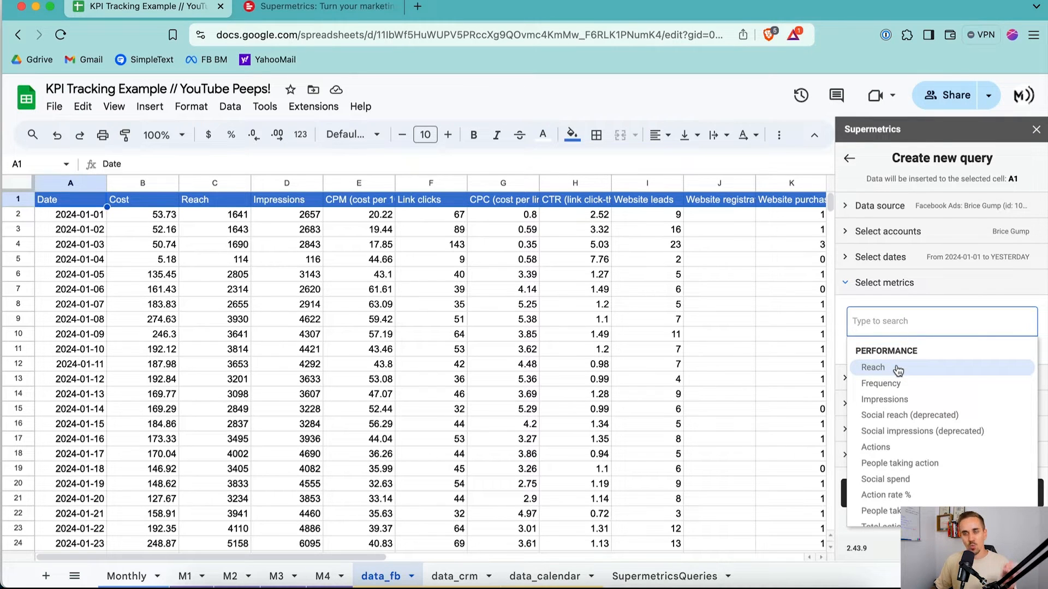
text(cost)
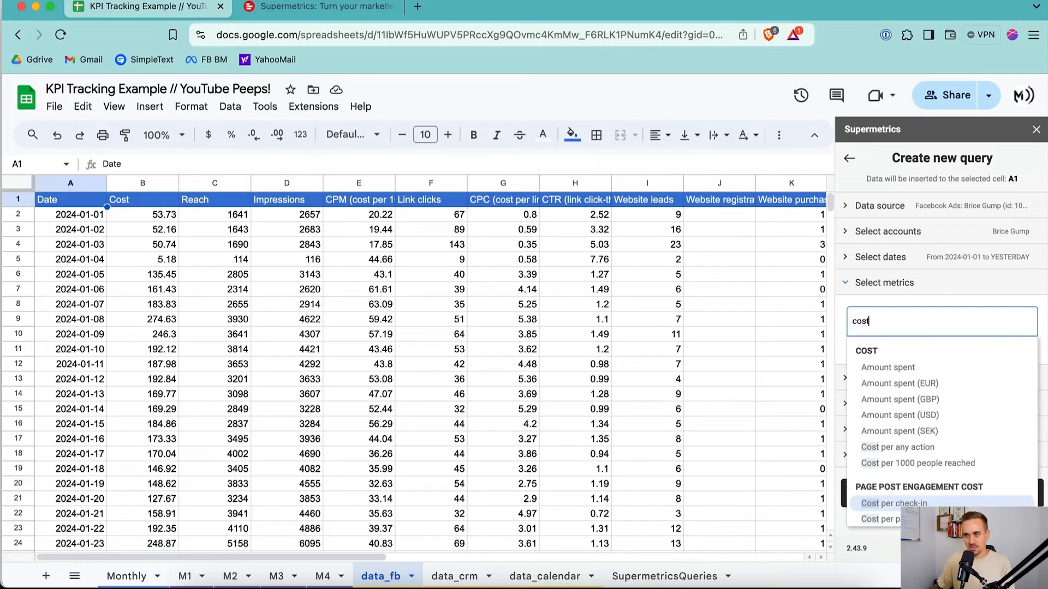
click(896, 367)
text(reach)
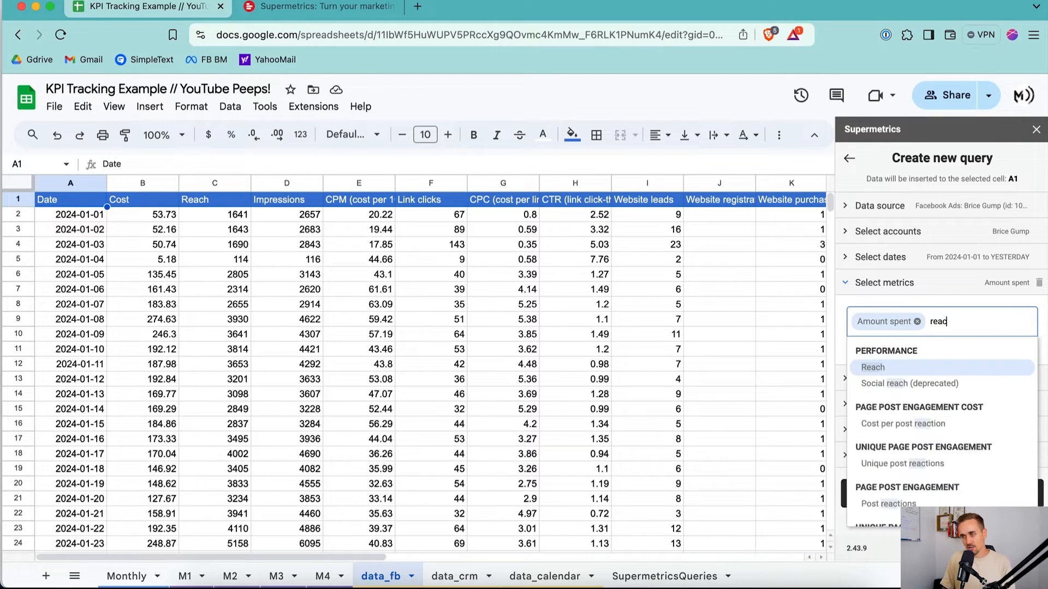
key(Return)
Add Impressions and CPM to the query's metrics
text(impr)
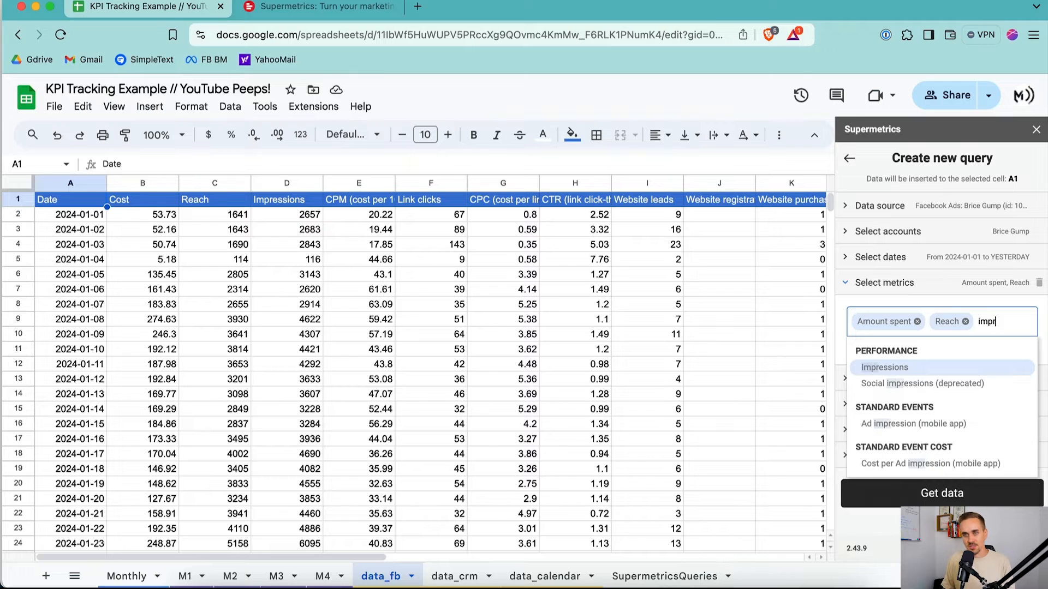
key(Return)
text(cpm)
key(Return)
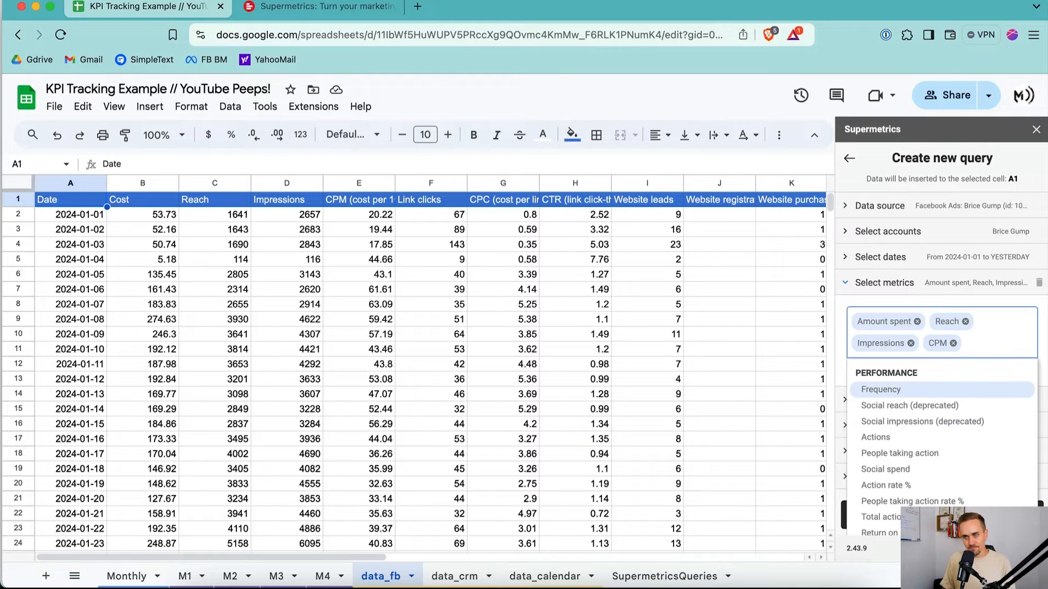
Add Link clicks, CPC (all) and CTR (all) to the query's metrics
text(link)
key(Return)
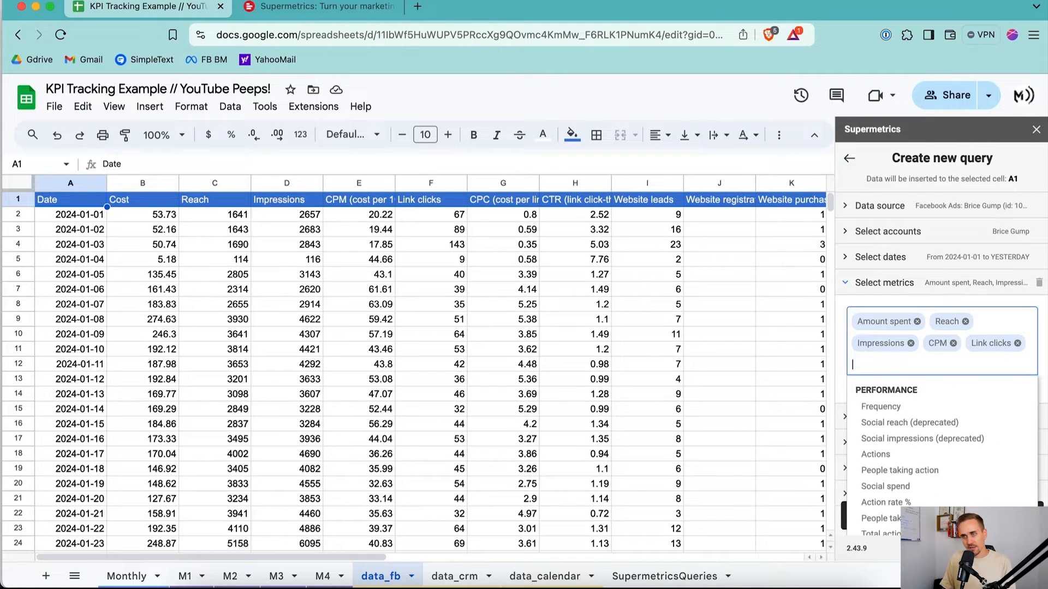
text(cpc)
key(Return)
text(C)
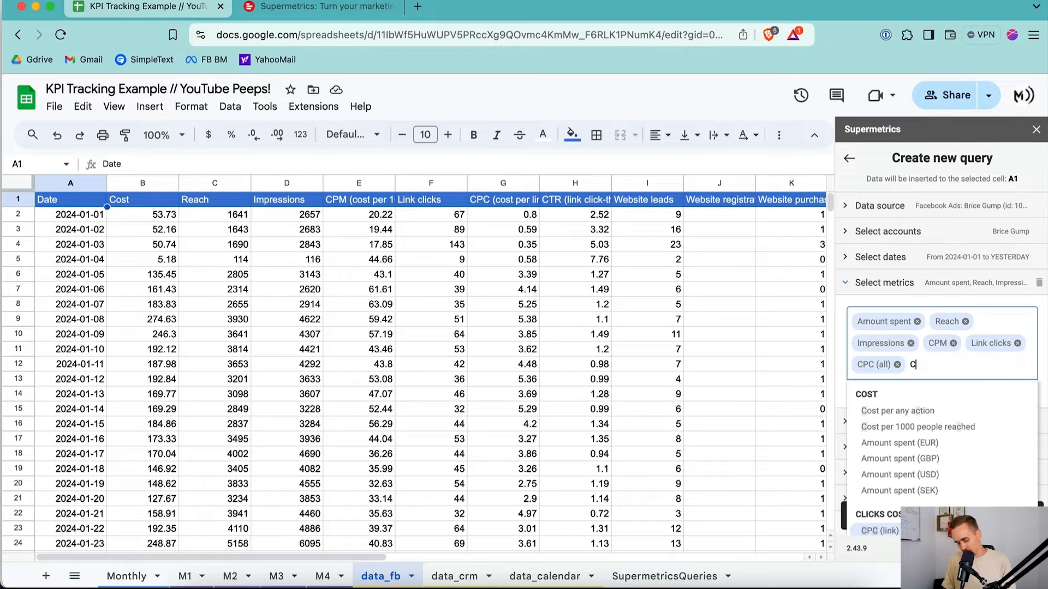
text(TR)
key(Return)
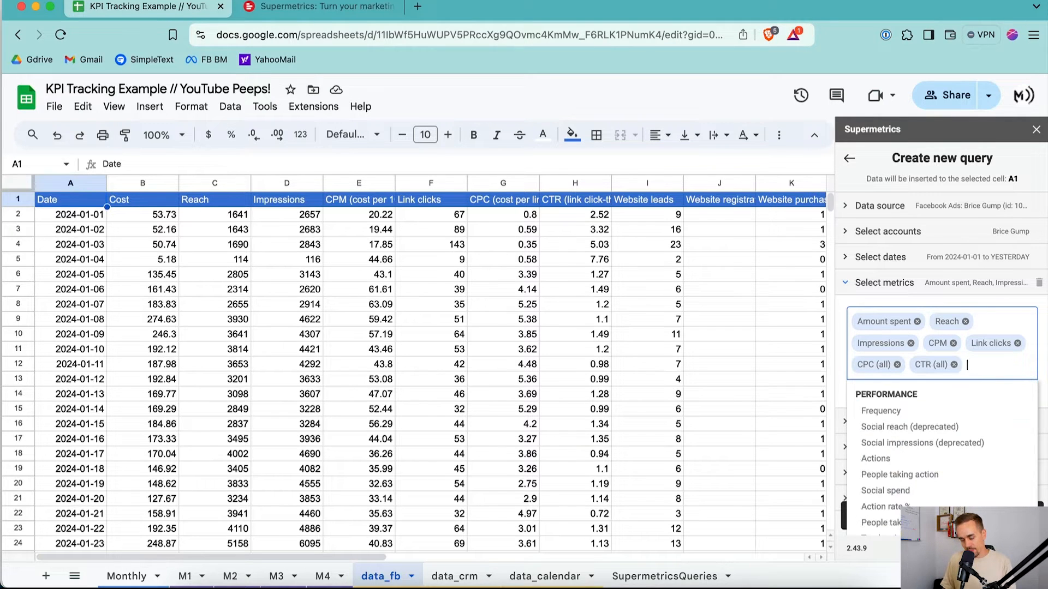
Add Website leads and Website registrations completed to the query's metrics
text(Website leads)
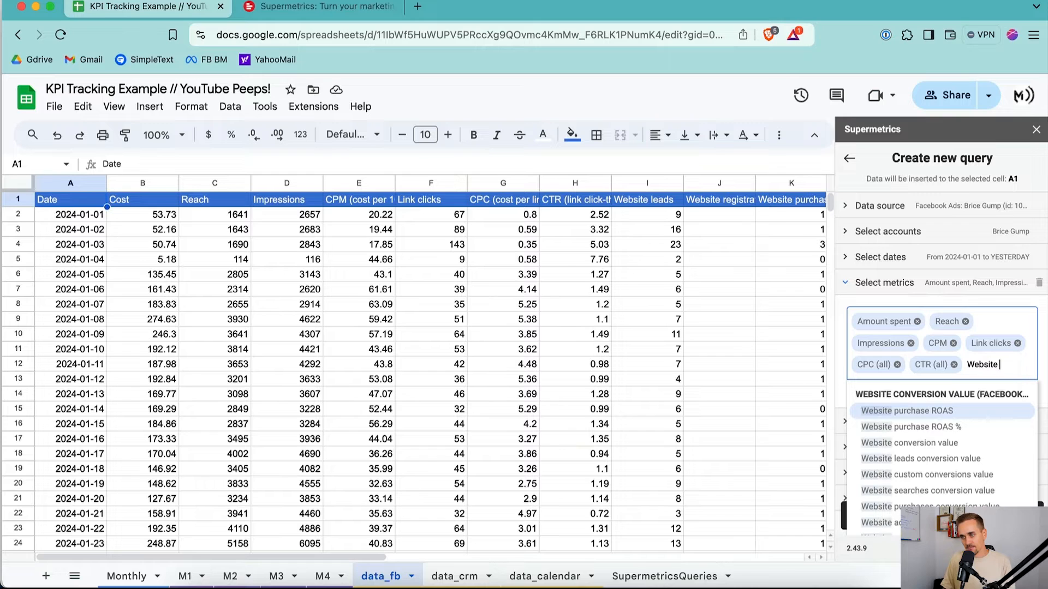
key(Return)
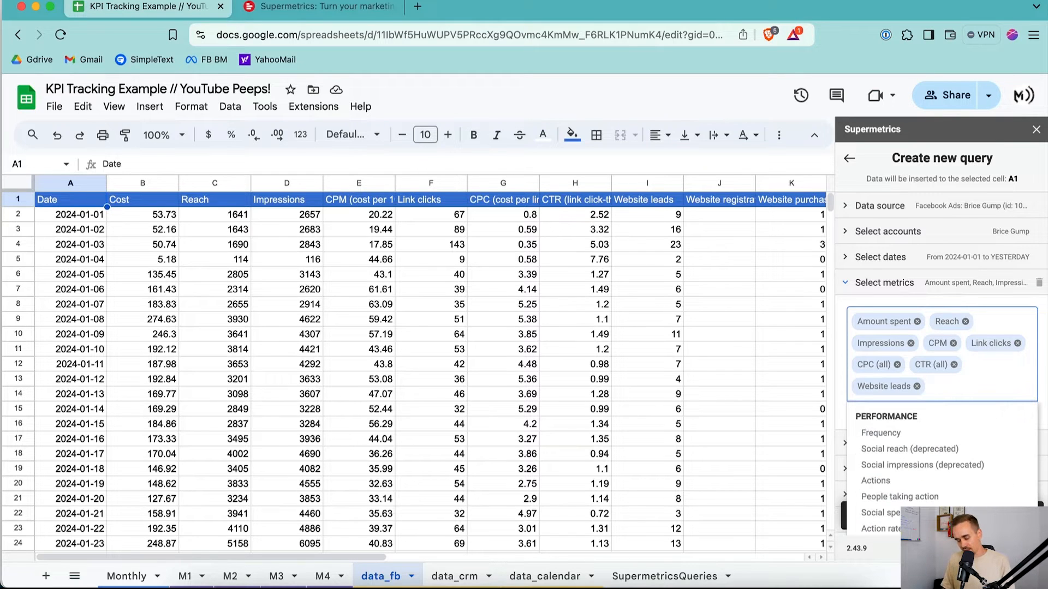
text(Website re)
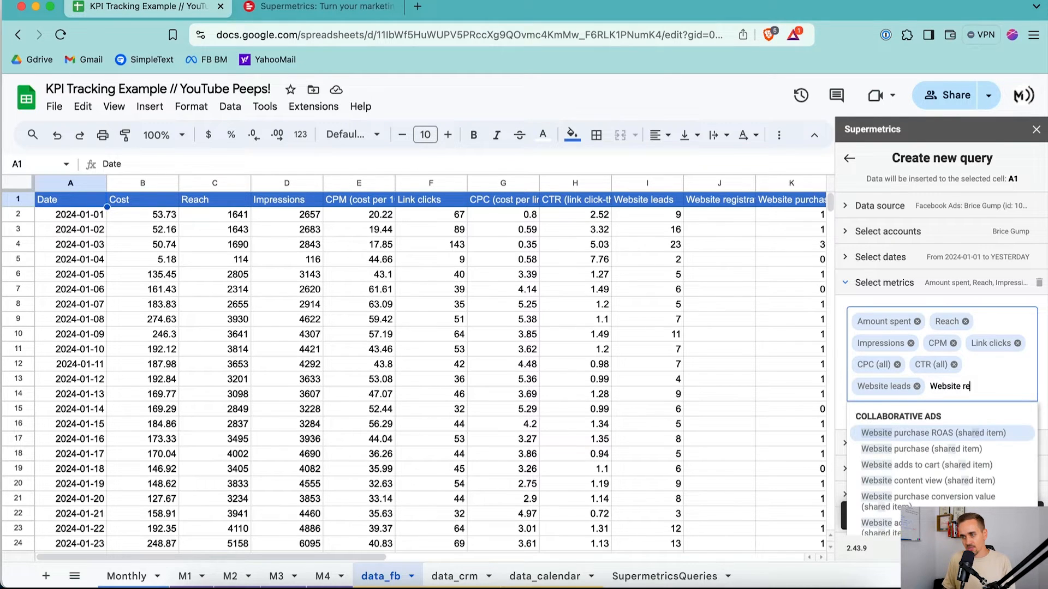
text(g)
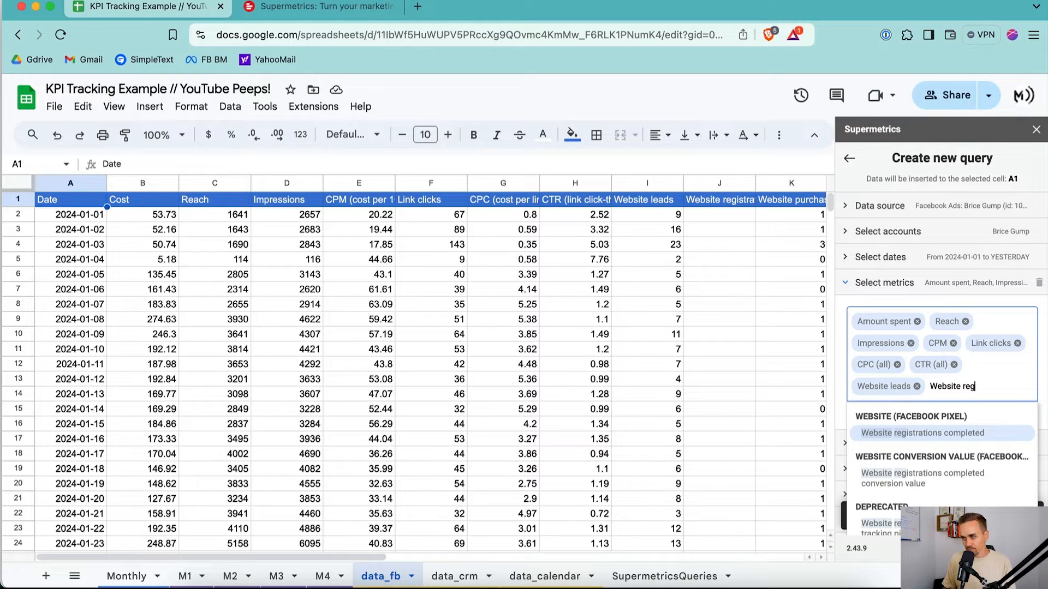
key(Return)
Add Website purchases and Website conversion value to the query's metrics
text(Purcha)
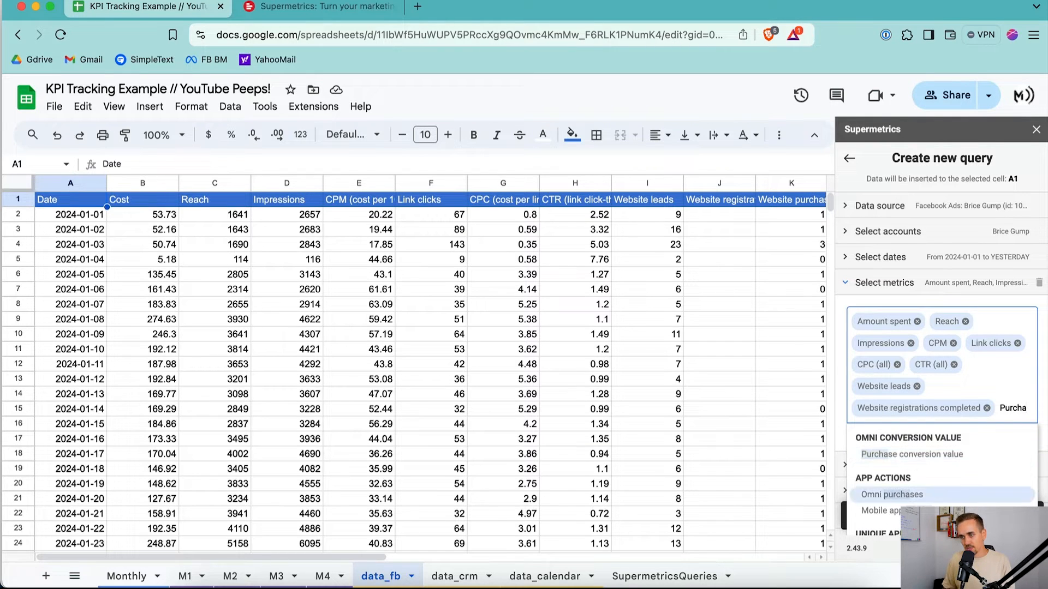
scroll(904, 426, down, 3)
scroll(903, 424, down, 5)
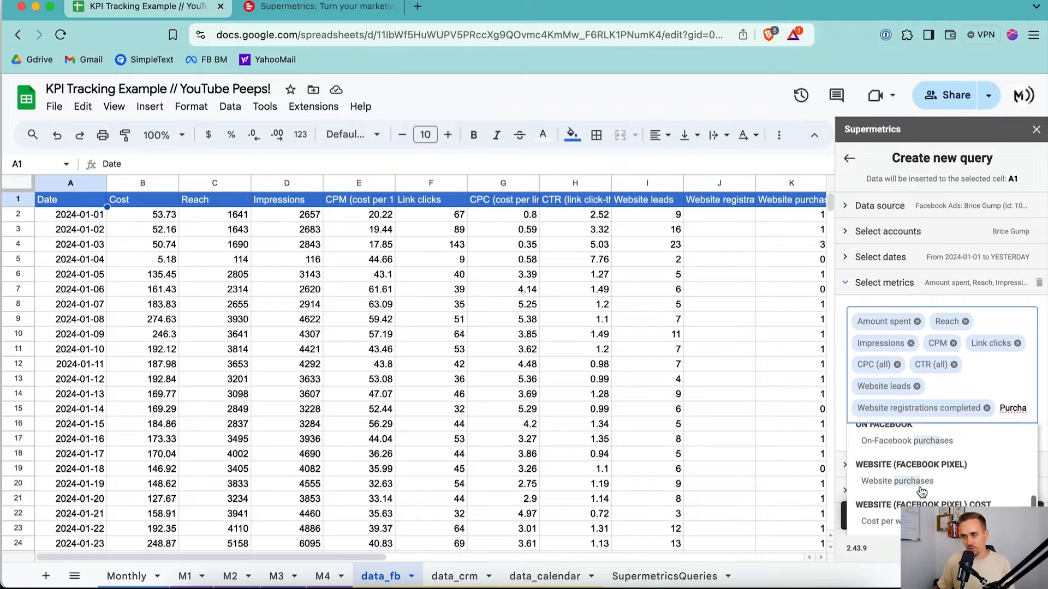
click(920, 483)
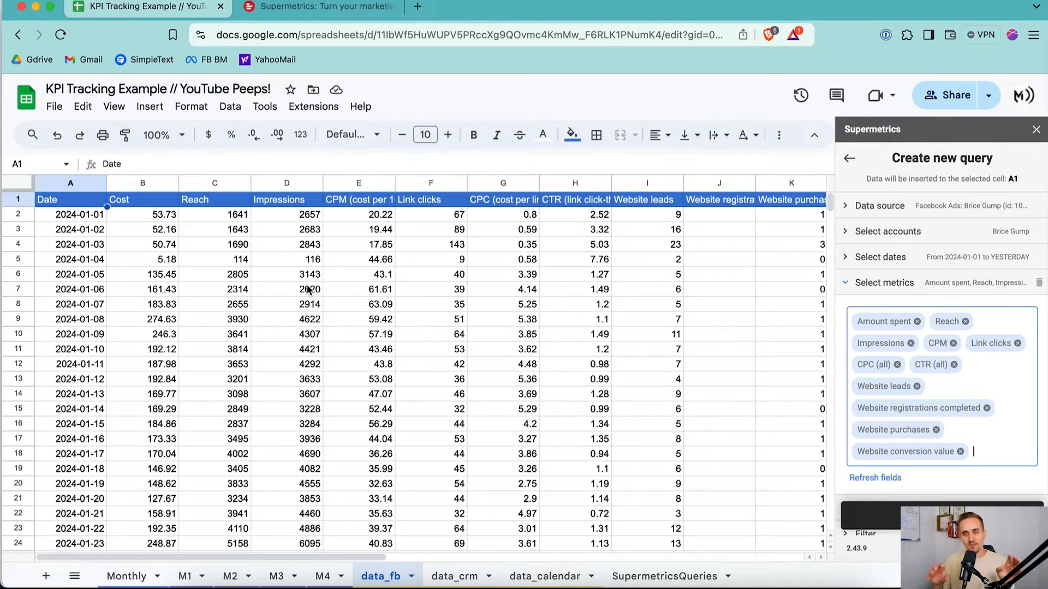
Check the formula behind the first CPC value on the M2 sheet, and return to the data_fb sheet
click(234, 577)
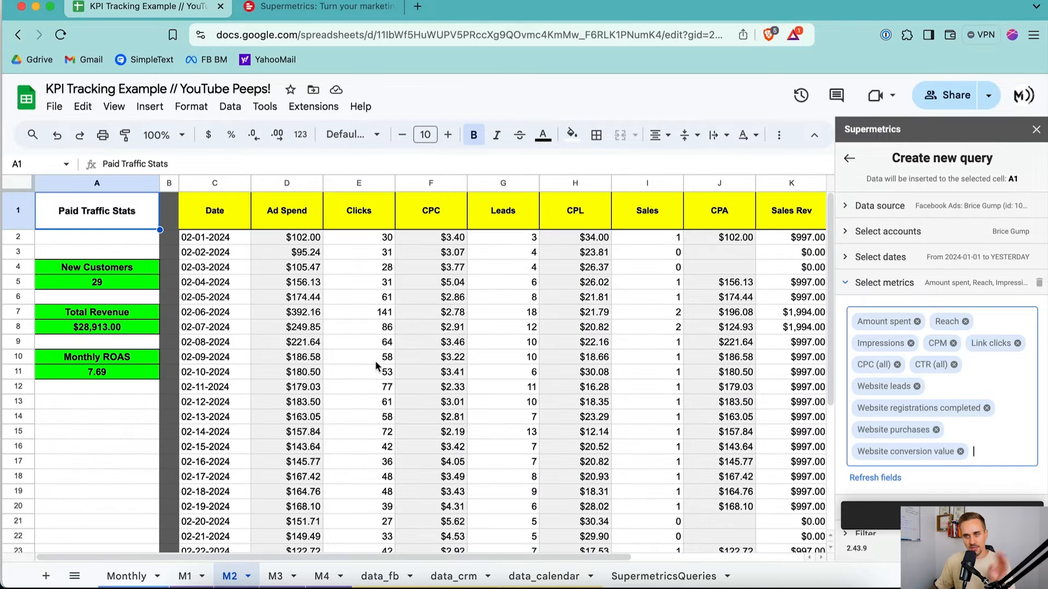
click(438, 239)
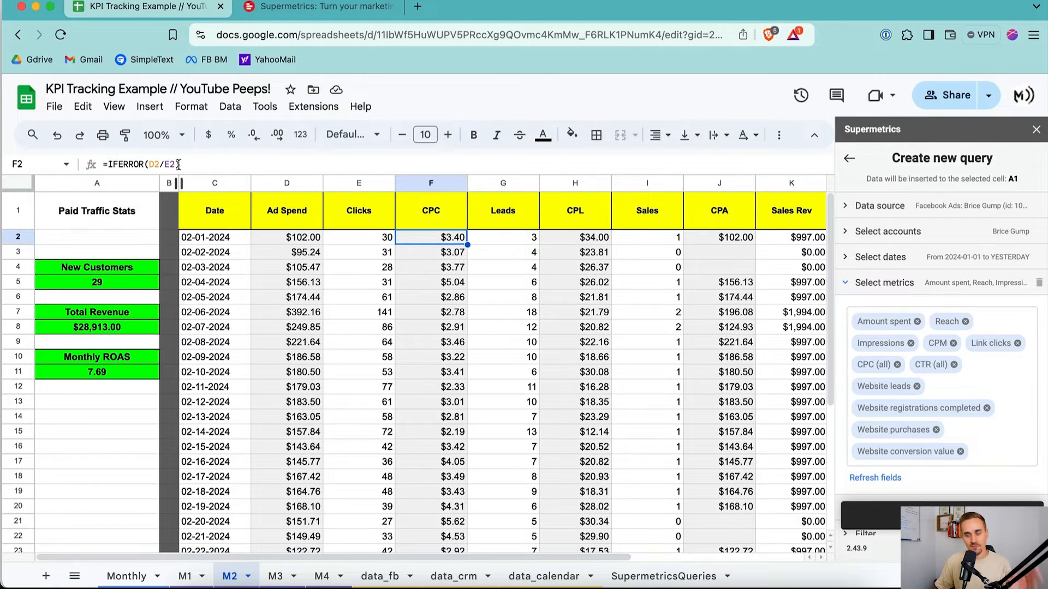
click(384, 576)
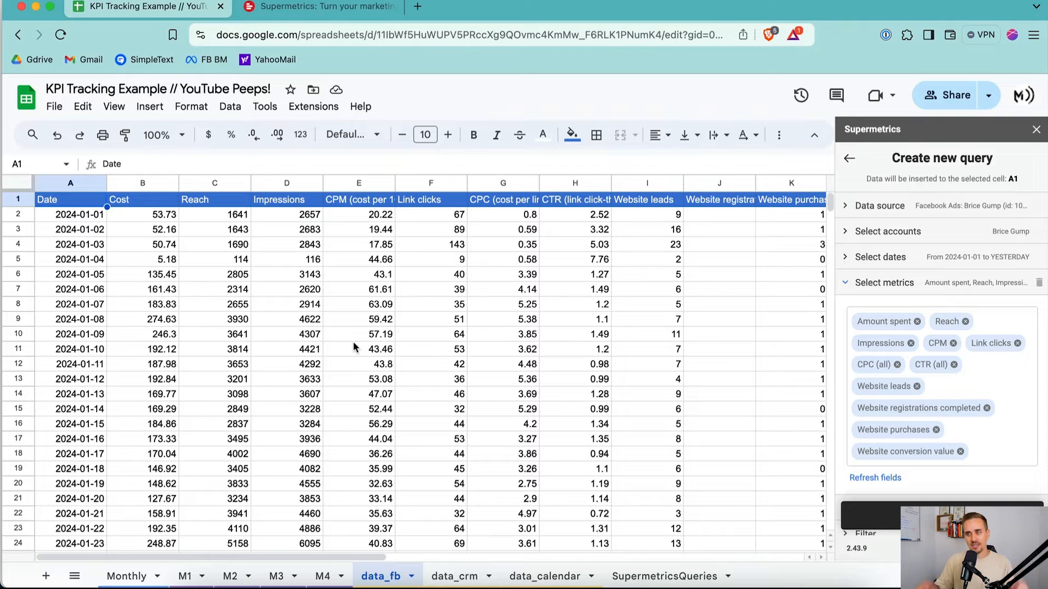
Split the query results to rows by the Date dimension
scroll(923, 415, down, 3)
click(919, 417)
click(900, 305)
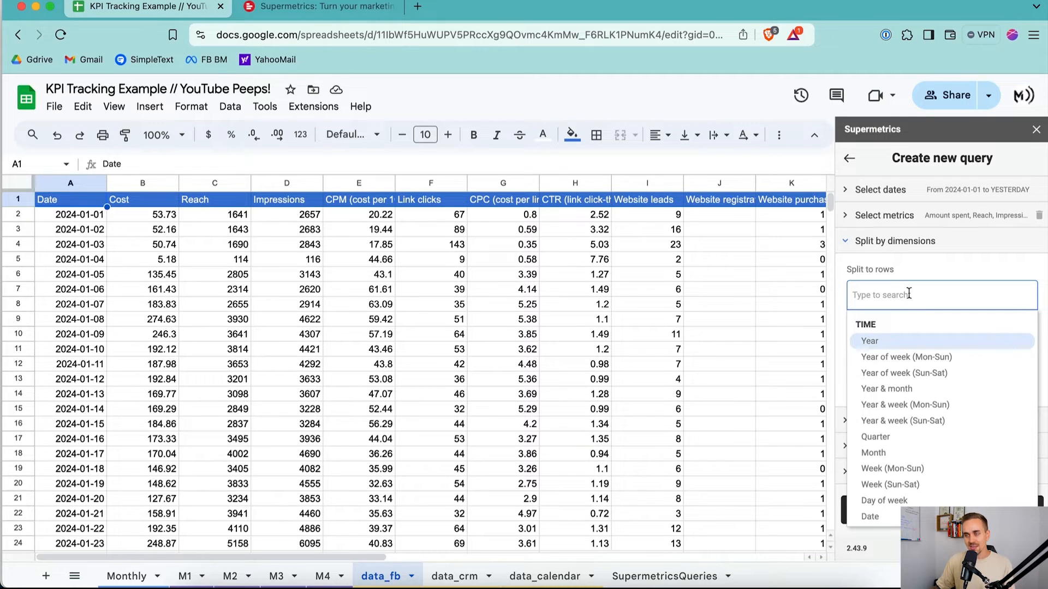
text(date)
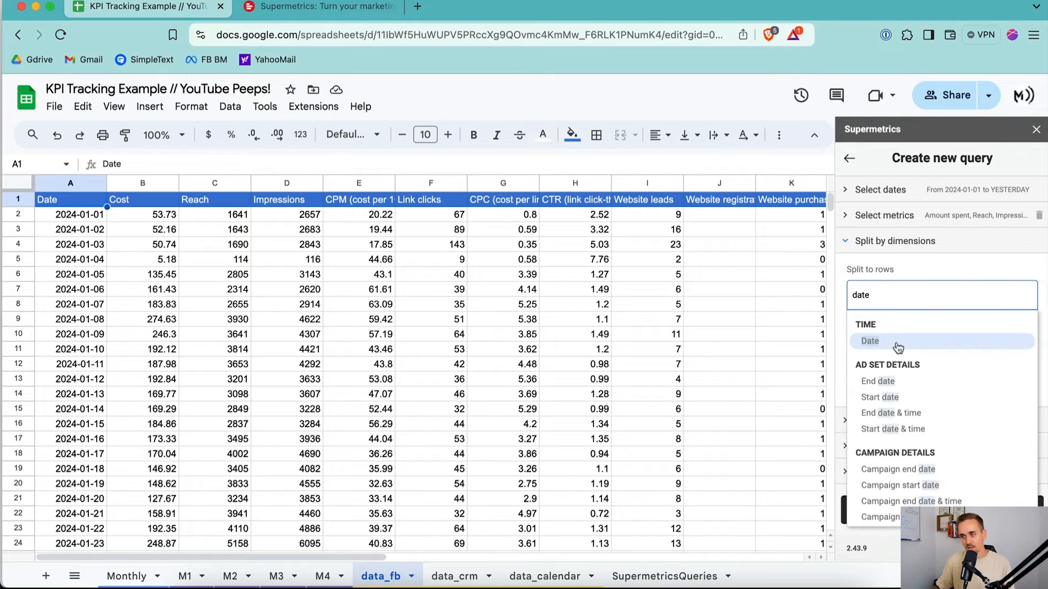
click(922, 341)
click(961, 267)
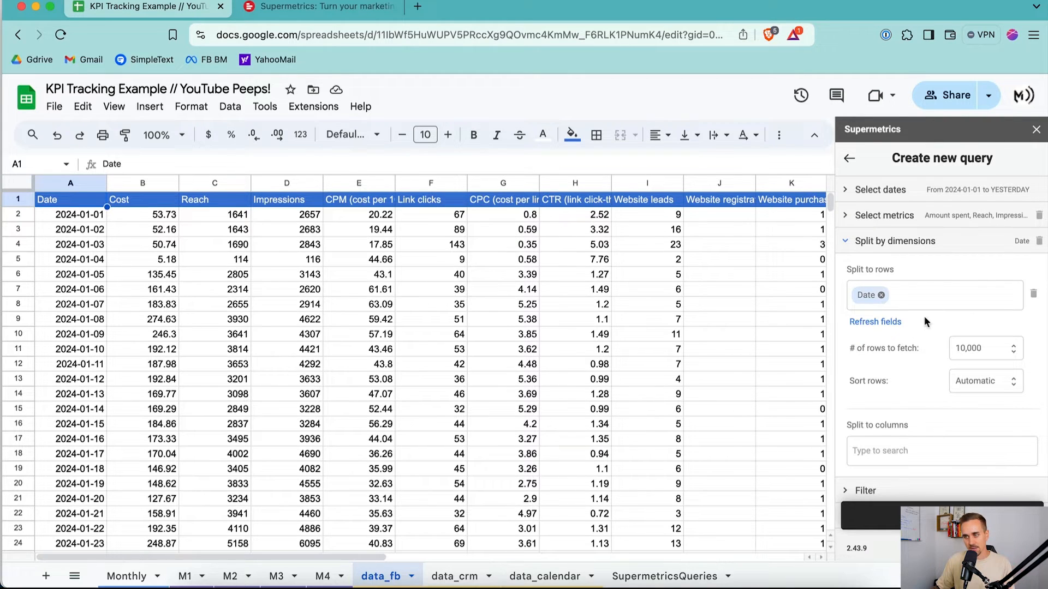
Browse the other dimensions available for splitting to rows and check the setting for the number of rows to fetch
click(923, 292)
scroll(935, 486, down, 5)
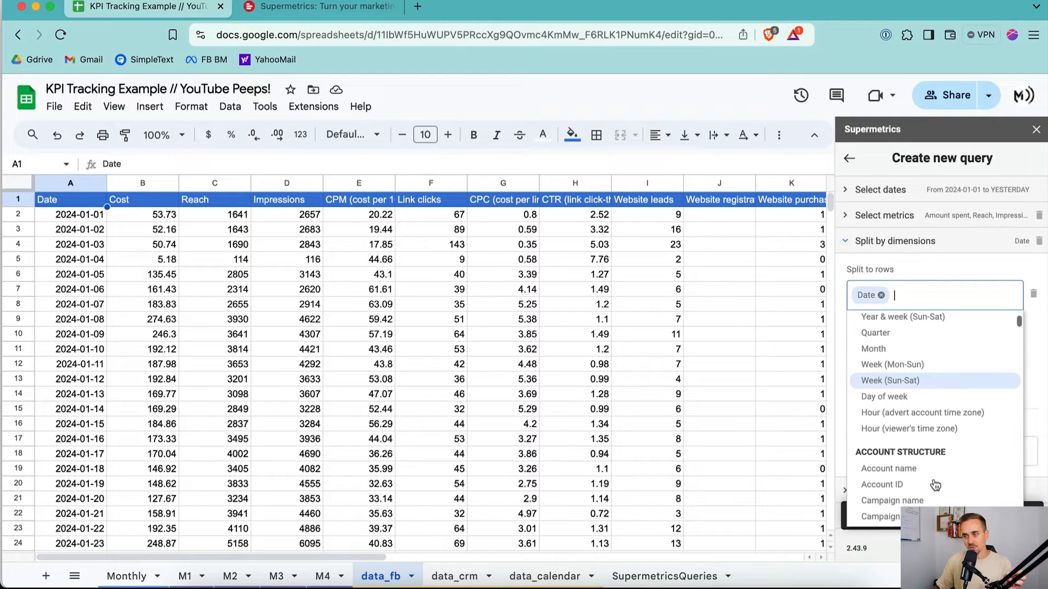
scroll(934, 453, down, 3)
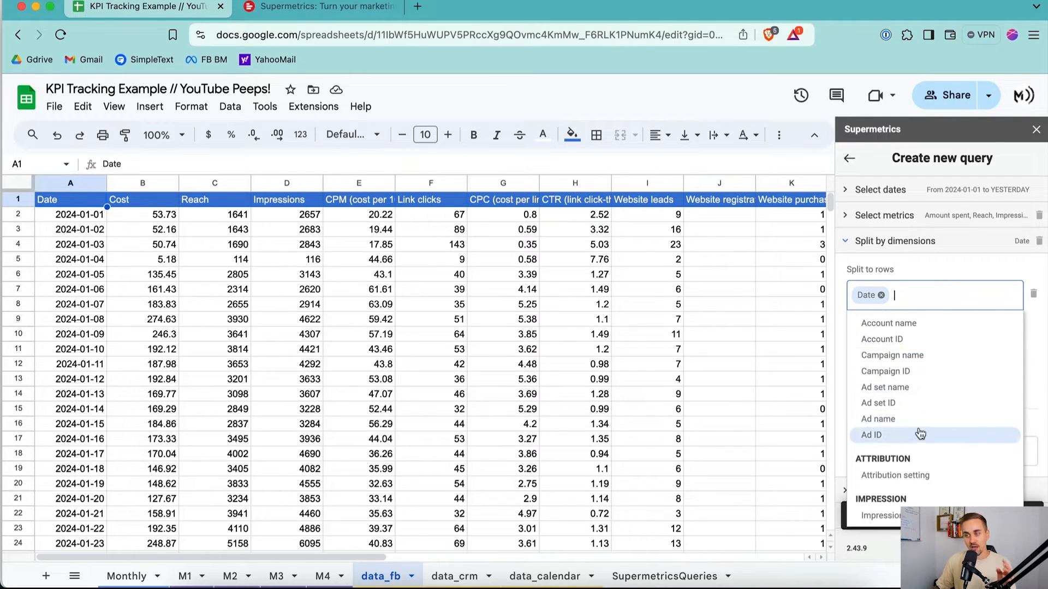
scroll(921, 422, down, 7)
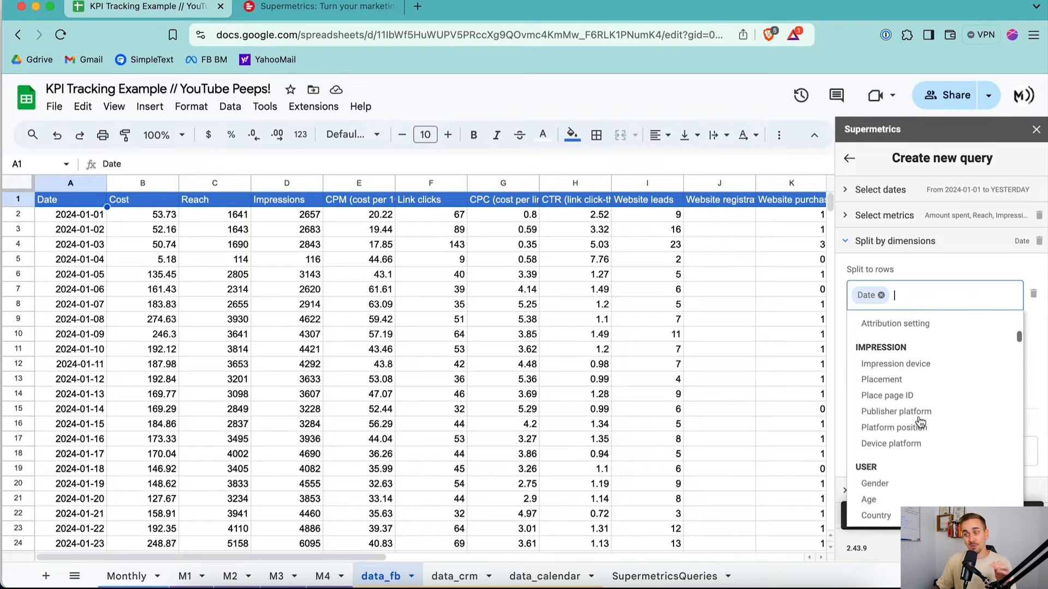
scroll(921, 422, down, 8)
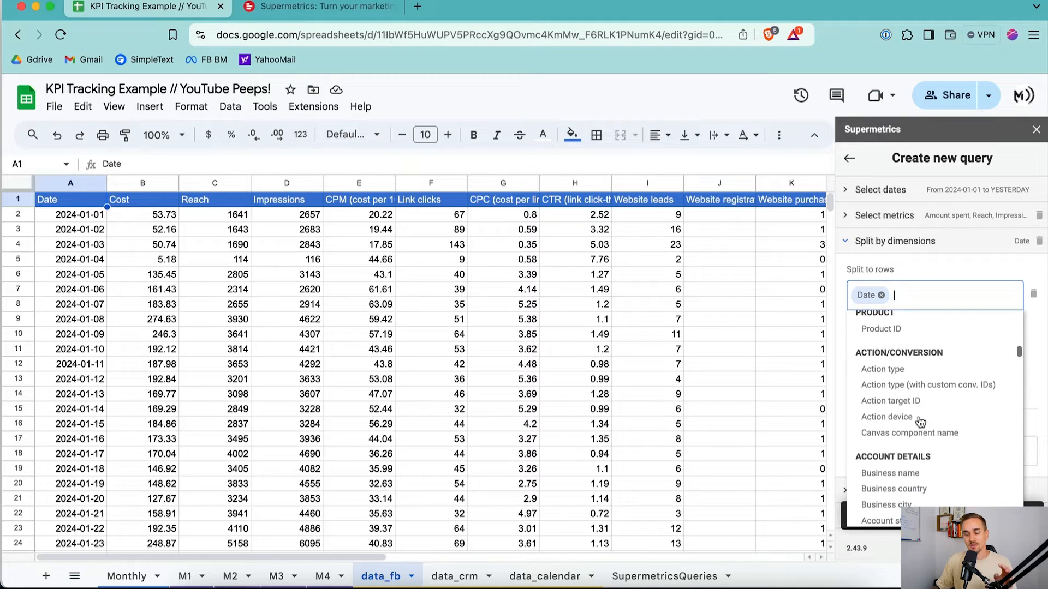
scroll(921, 422, down, 8)
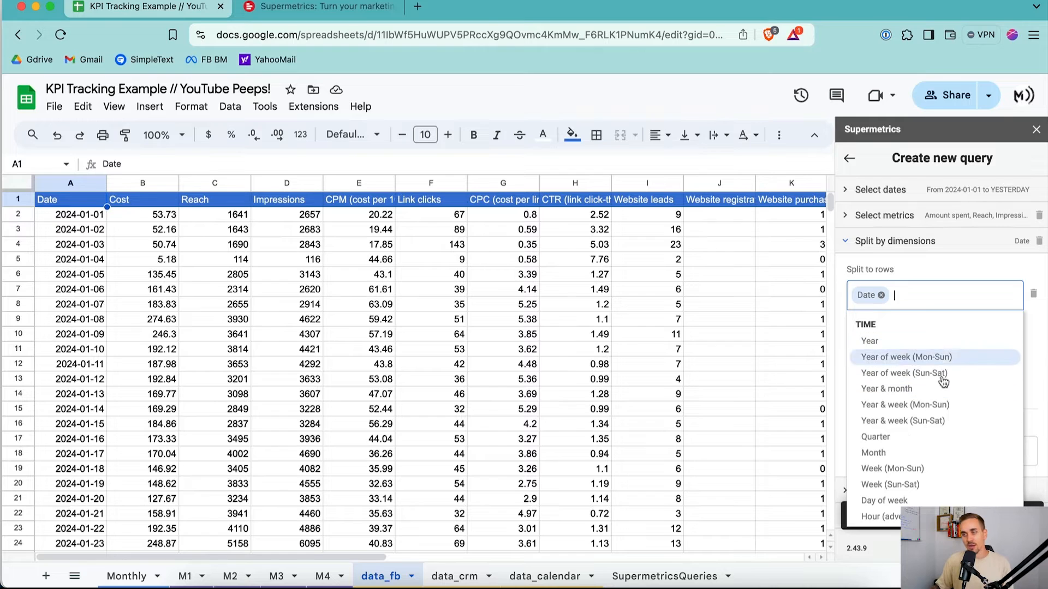
click(948, 269)
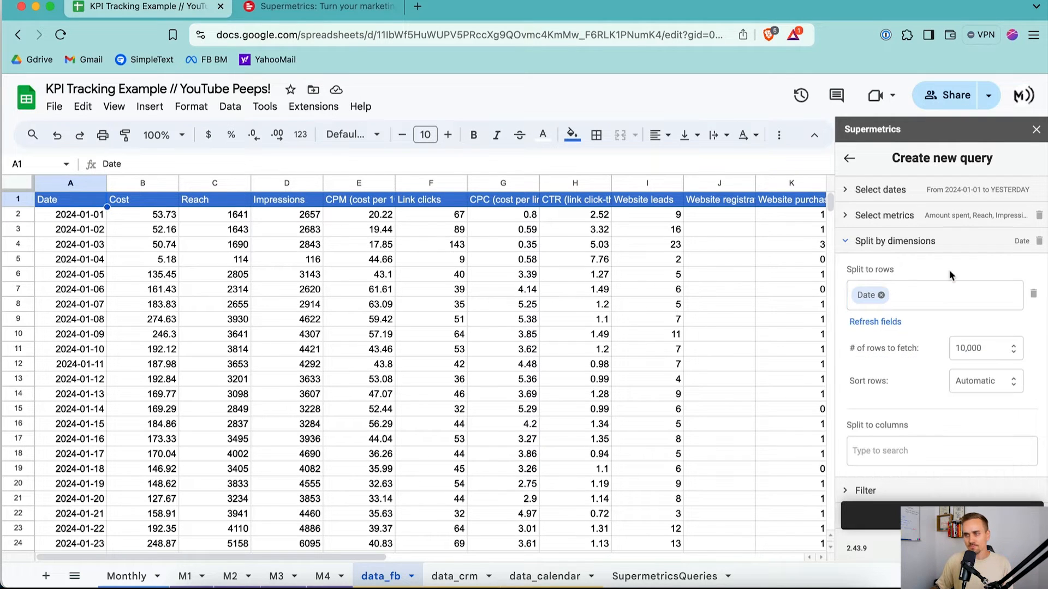
click(982, 354)
click(983, 352)
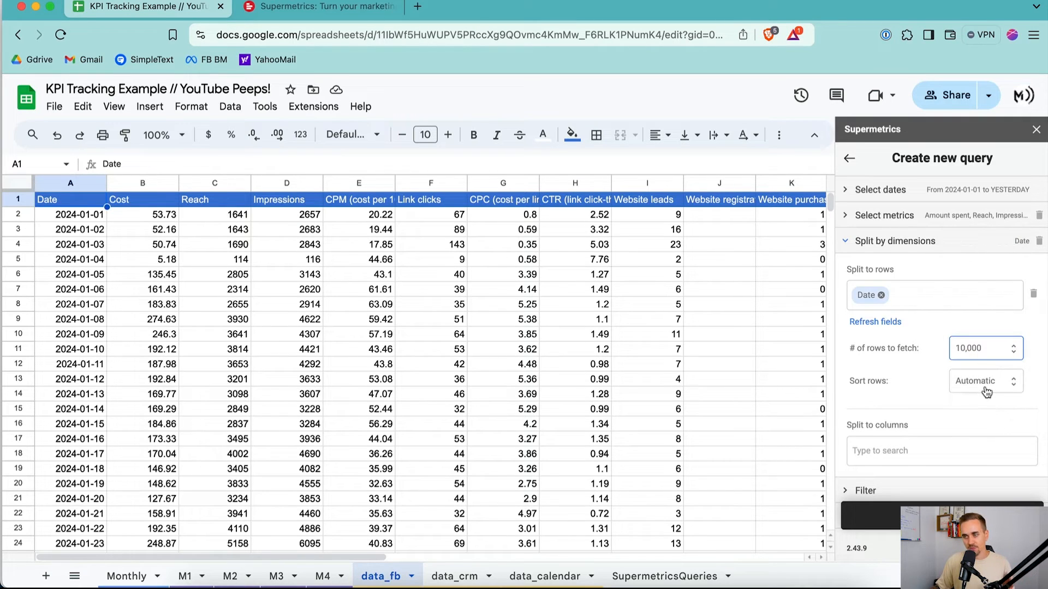
Add a query filter where Campaign name CONTAINS TOF
scroll(959, 437, down, 3)
click(902, 377)
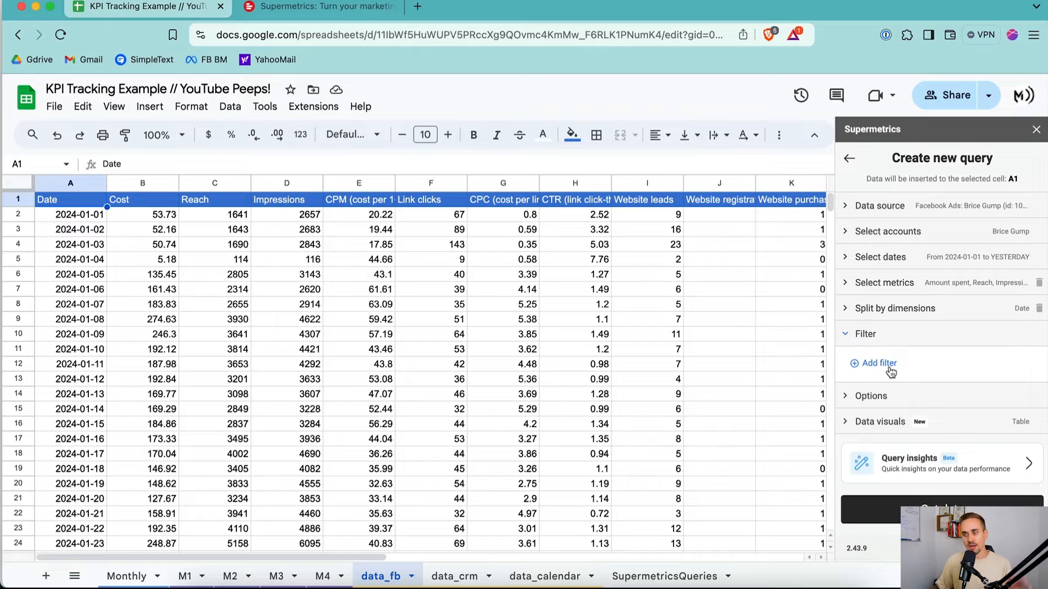
click(890, 369)
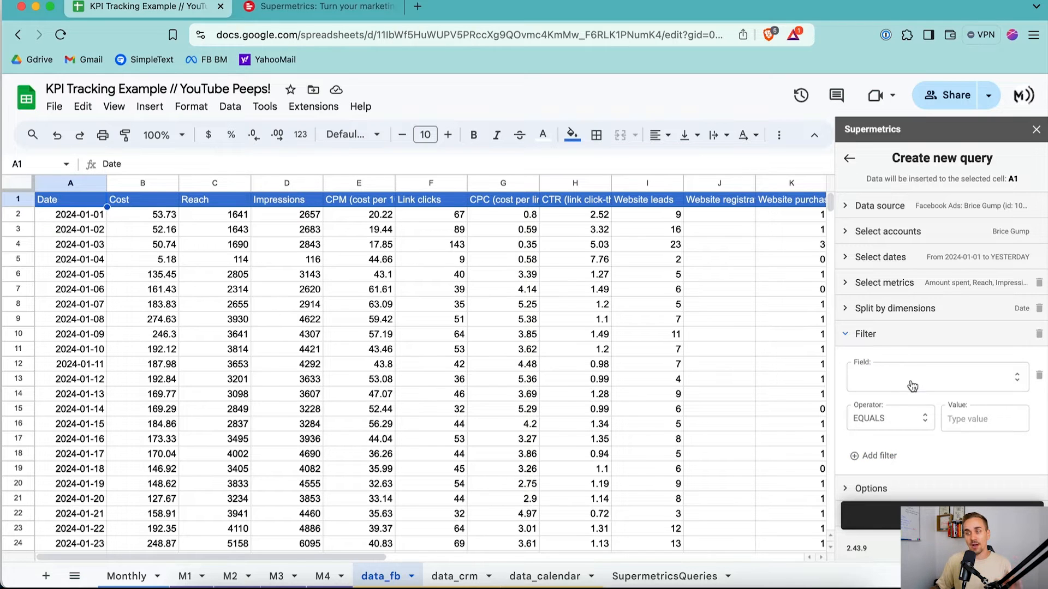
click(913, 385)
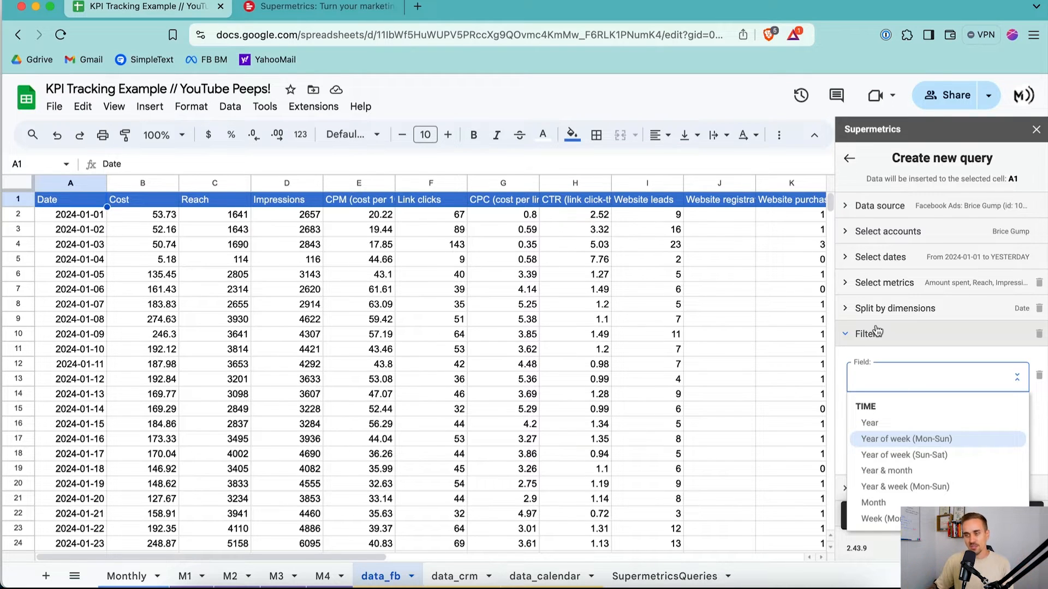
text(cama)
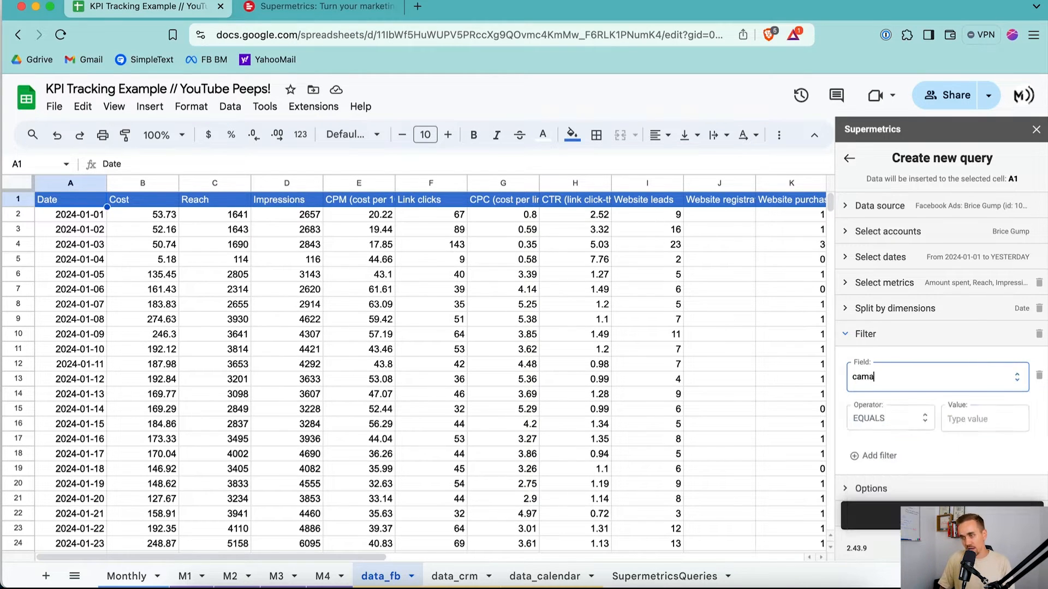
key(BackSpace)
text(paign name)
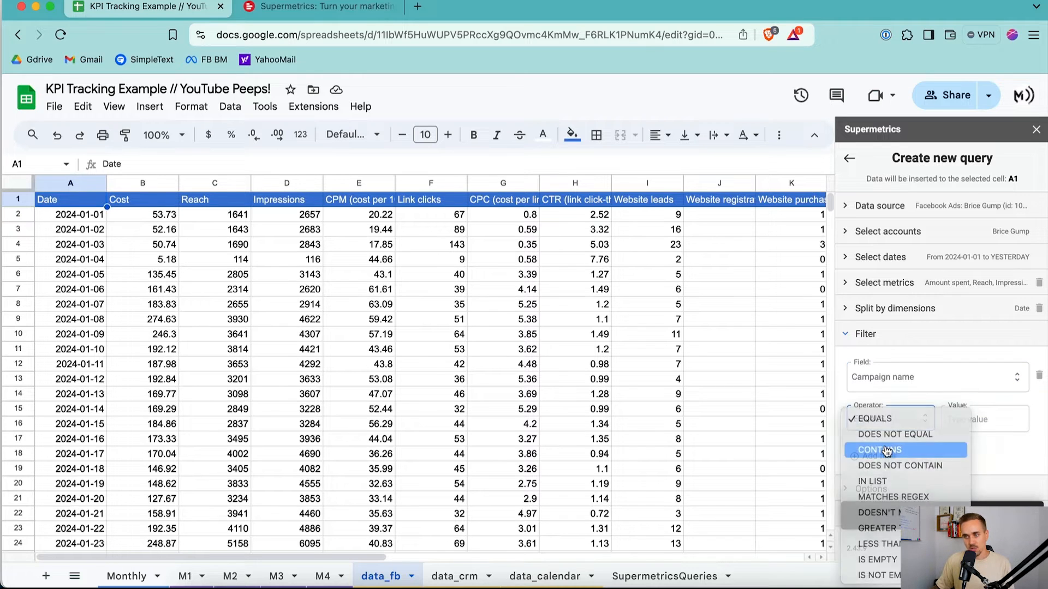
click(886, 450)
click(988, 412)
text(TOF)
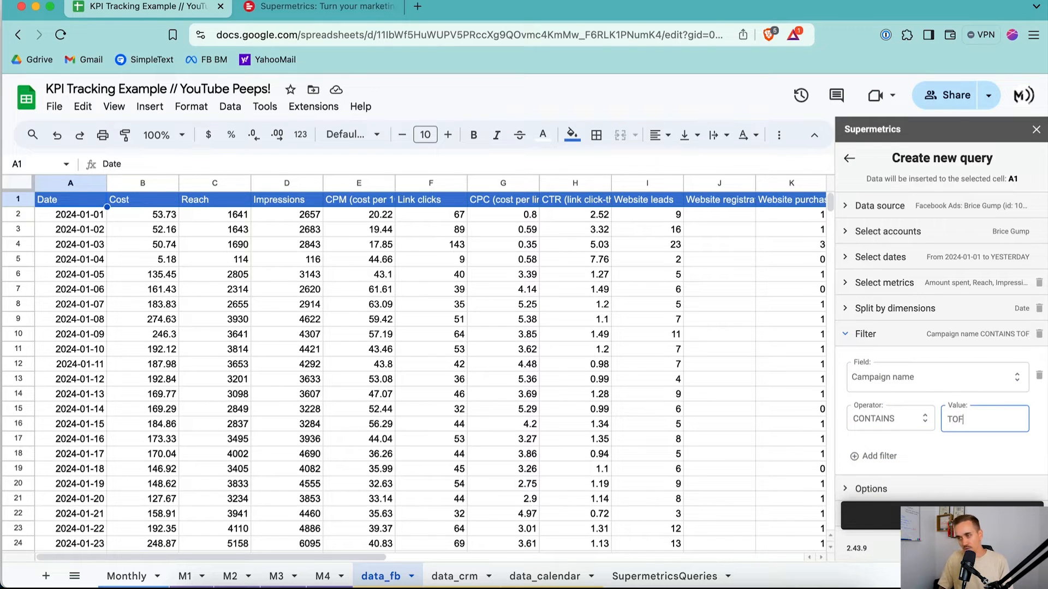
Clear the value of the campaign name filter and delete the filter from the query
text(U)
key(BackSpace)
key(BackSpace)
key(BackSpace)
key(BackSpace)
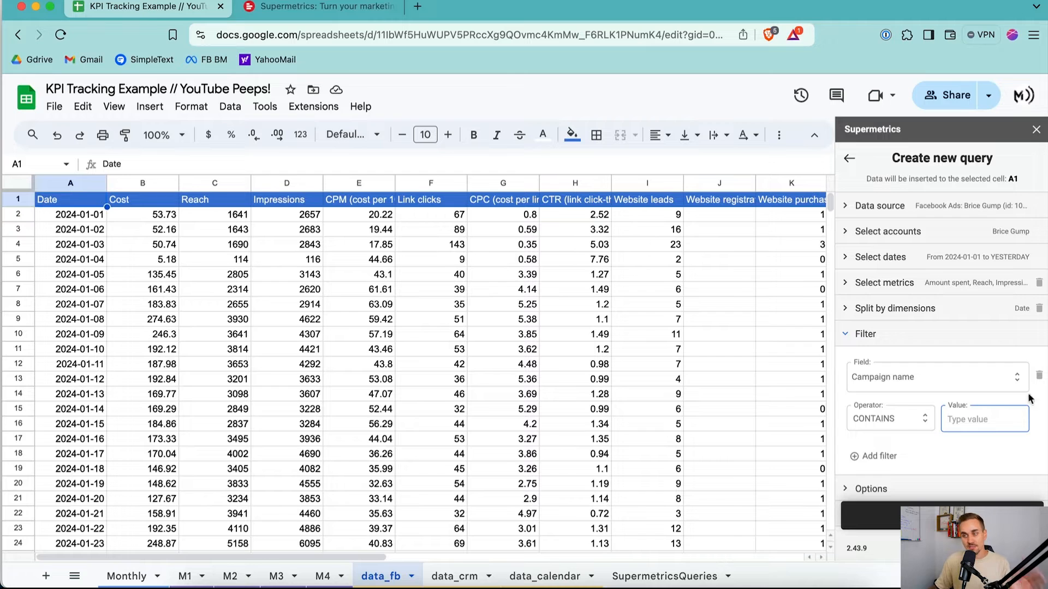
click(1039, 376)
Enable the query options Keep previous results on refresh error and Show all time values
click(950, 404)
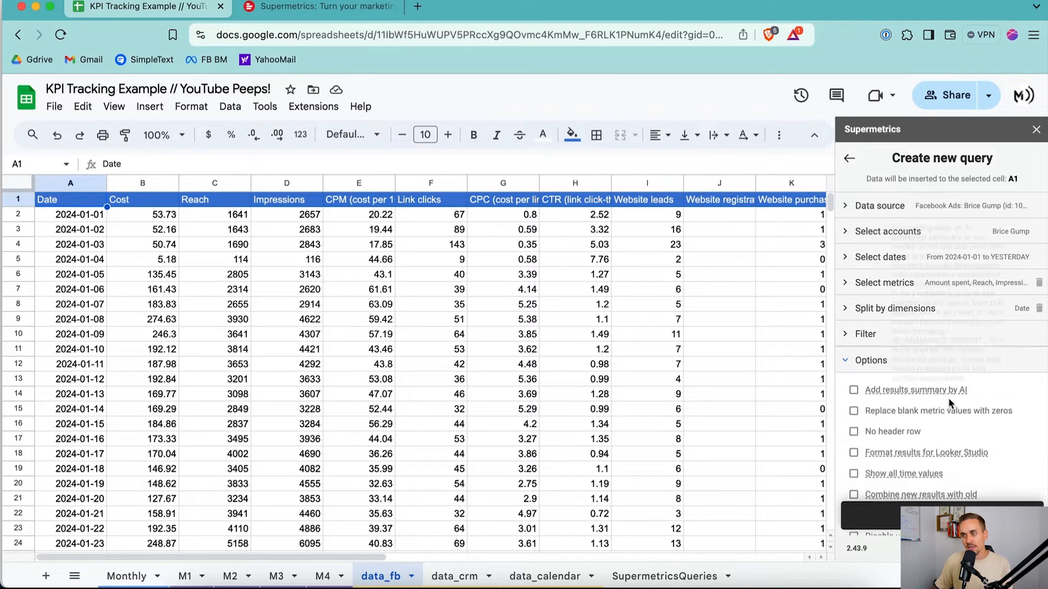
scroll(888, 401, down, 3)
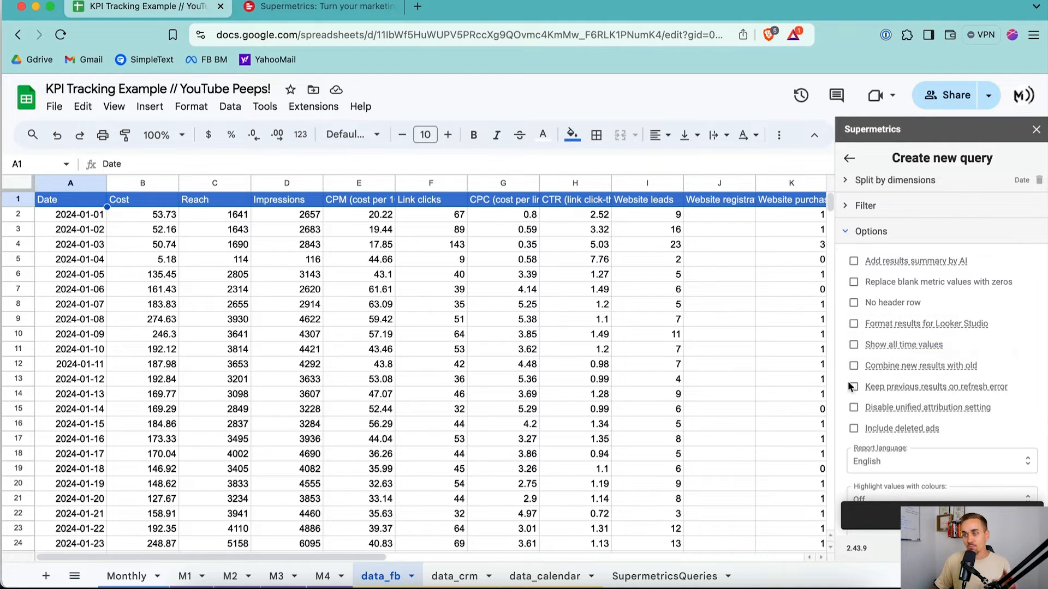
click(854, 387)
mouse_move(985, 407)
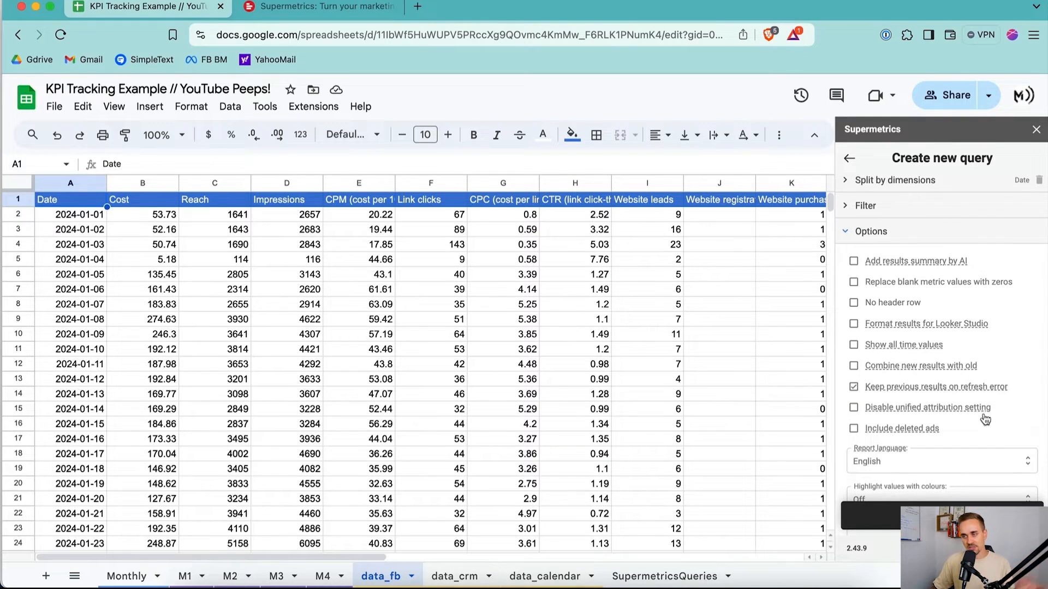
click(873, 345)
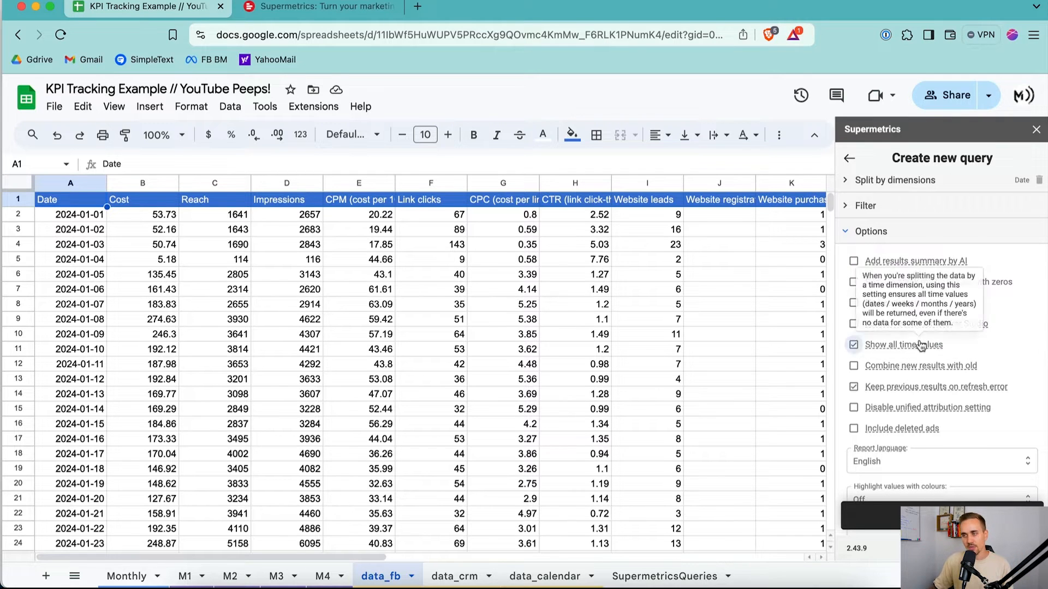
scroll(874, 328, up, 3)
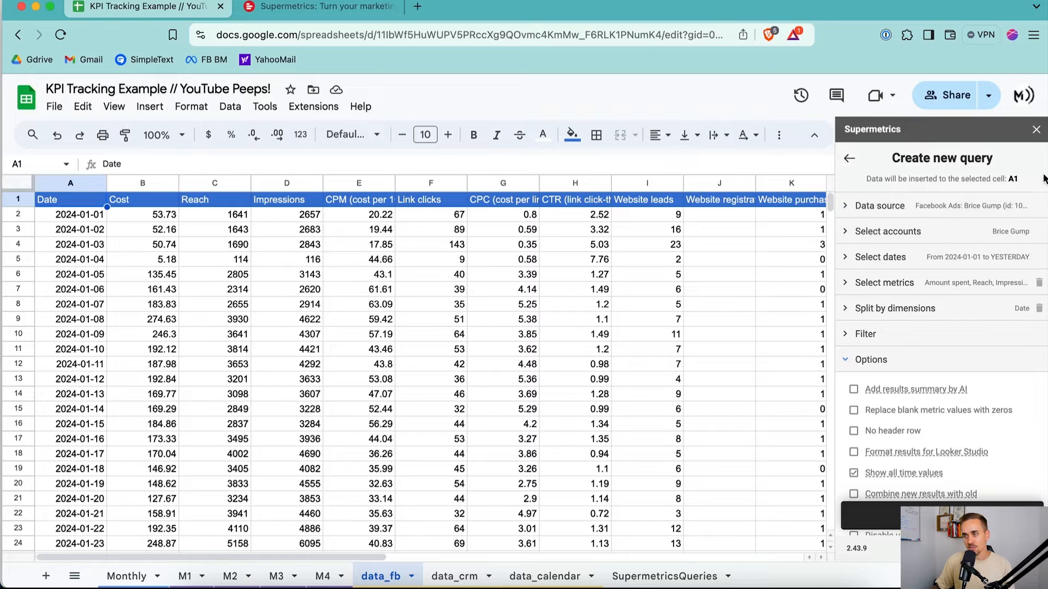
Make cell A1 on the data_fb sheet the insertion cell for the query
drag(865, 180, 916, 179)
click(951, 182)
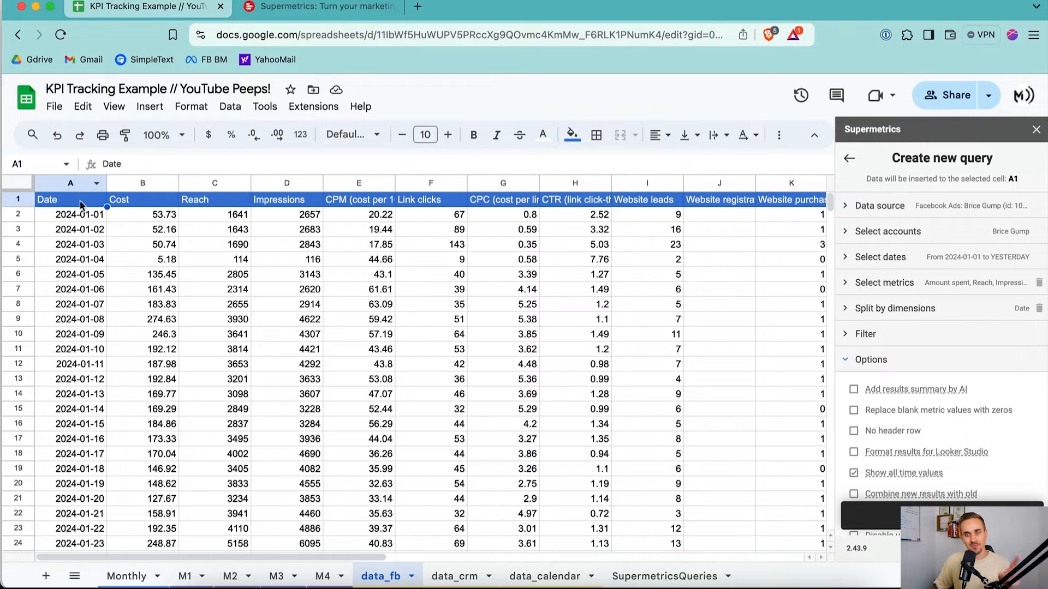
click(288, 356)
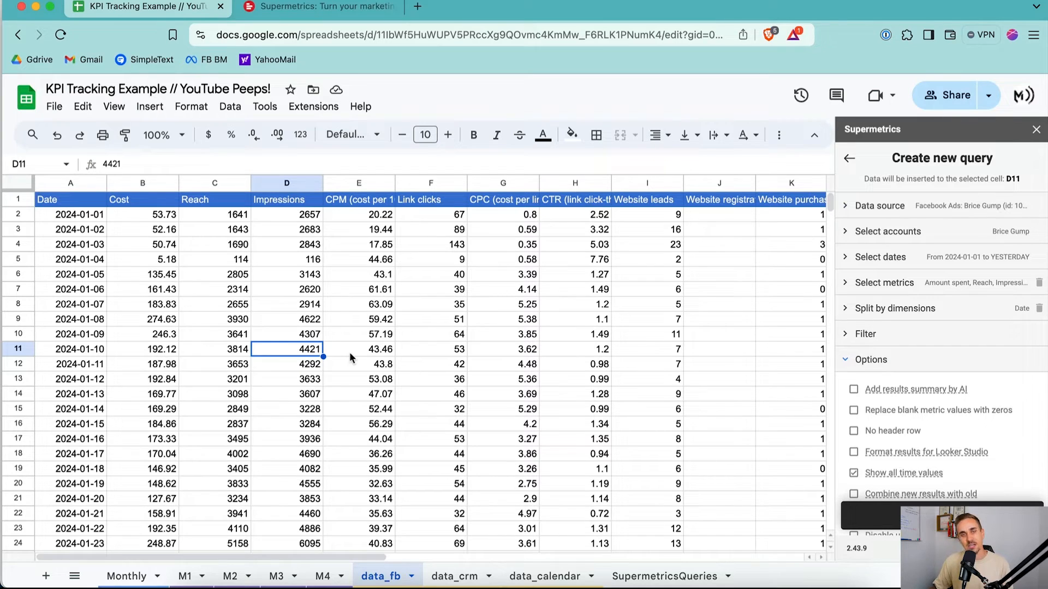
click(86, 203)
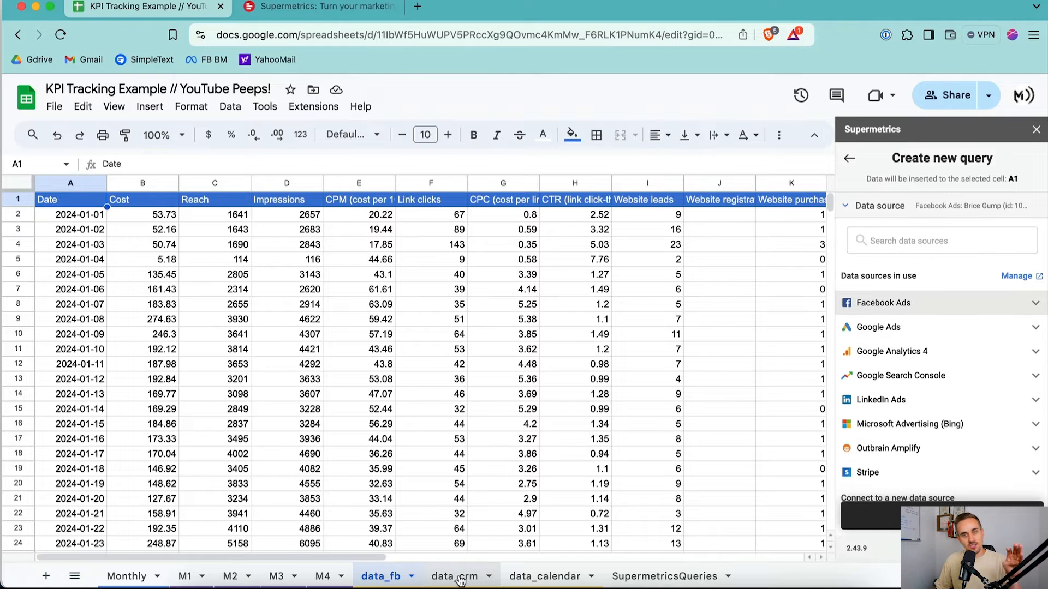
Look through the data_crm, data_calendar and data_fb source sheets and compare them with the M2 sheet
click(466, 581)
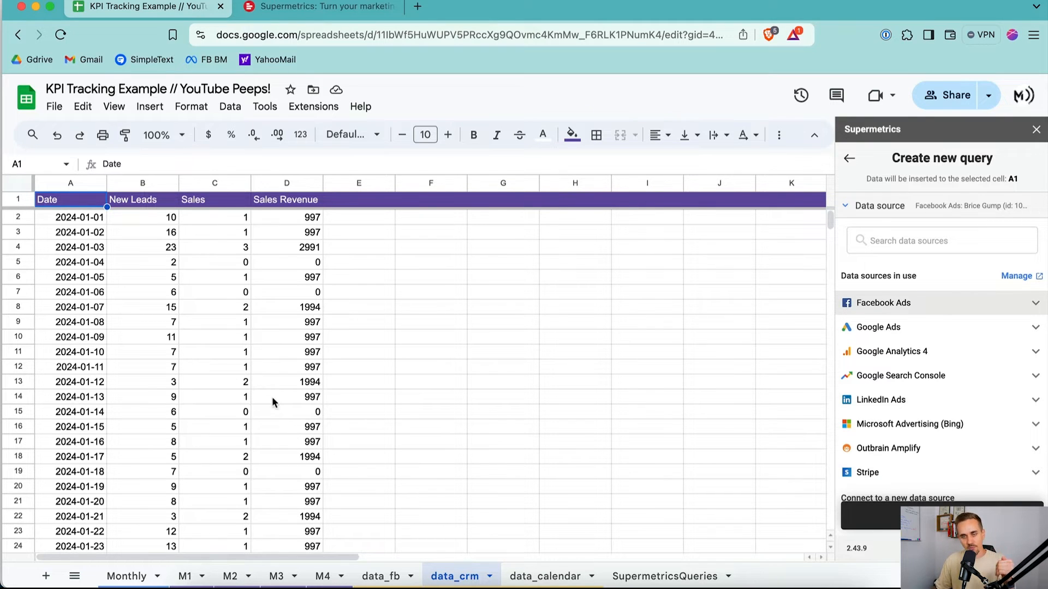
click(544, 577)
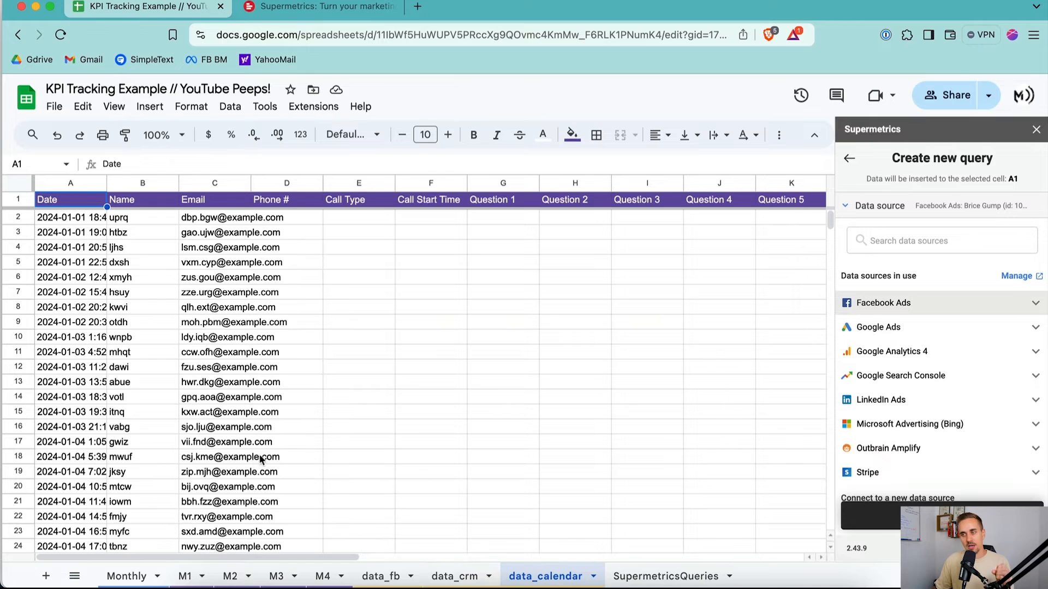
click(230, 576)
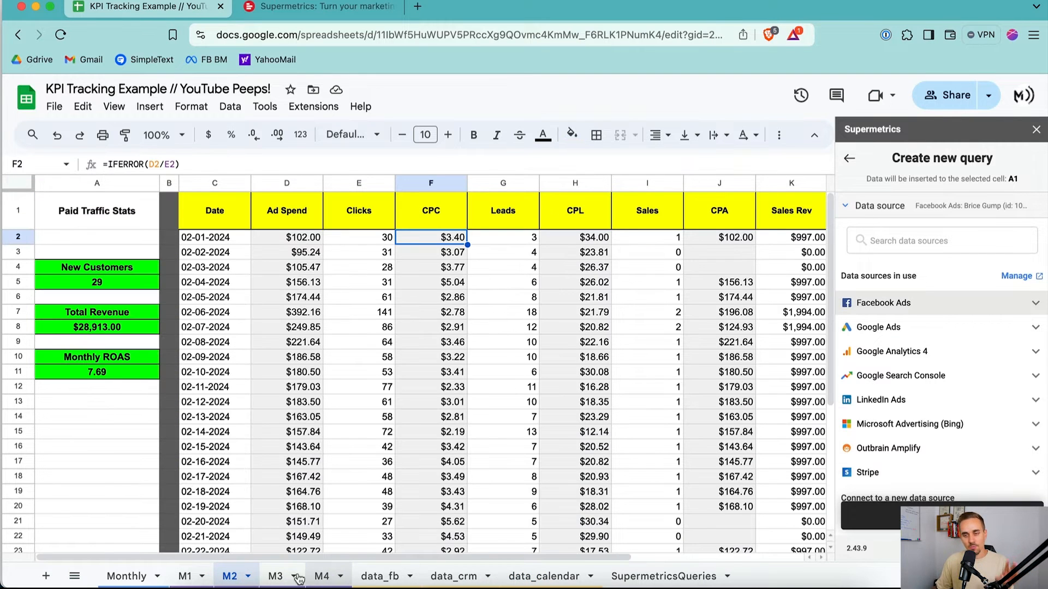
click(382, 577)
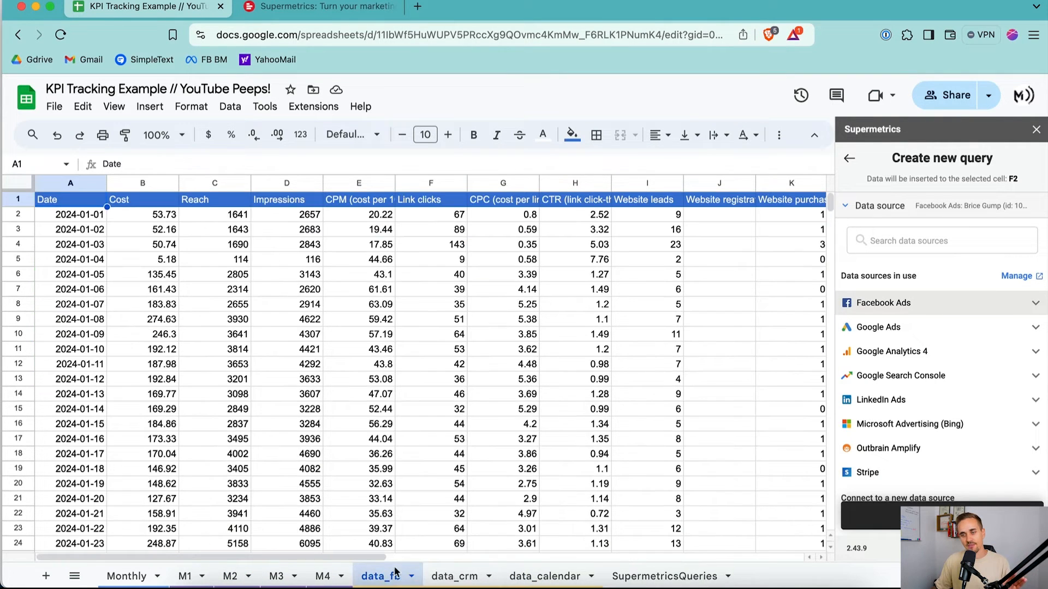
click(436, 578)
click(568, 579)
click(390, 578)
click(432, 580)
click(545, 576)
click(400, 582)
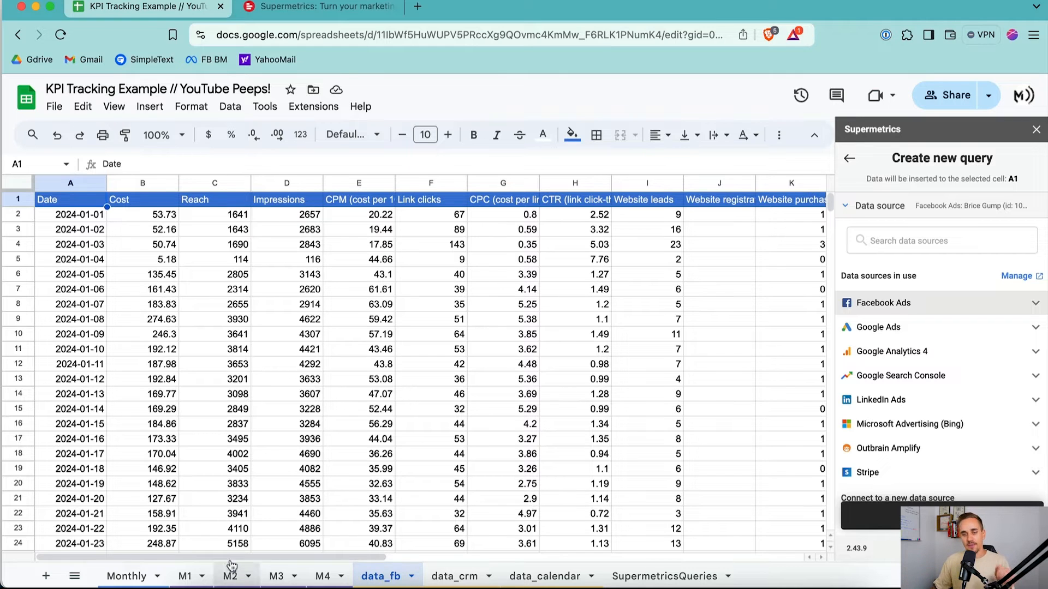
Examine the M2 sheet's columns from Date across to Notes
click(224, 578)
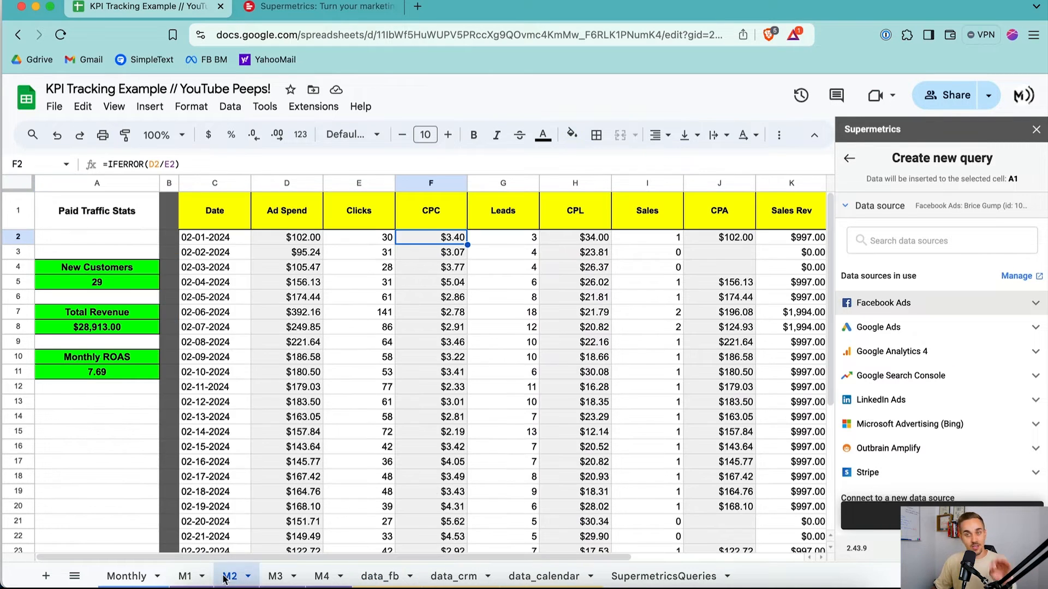
click(224, 215)
scroll(262, 235, right, 5)
scroll(262, 235, left, 5)
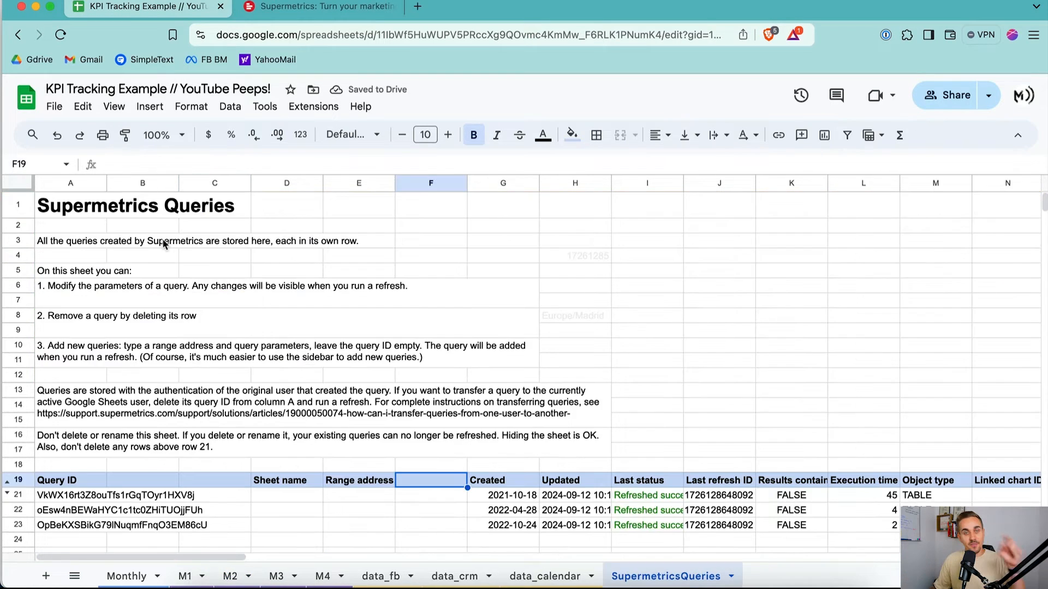
Review the stored query IDs and their last refresh statuses on the SupermetricsQueries sheet
click(230, 106)
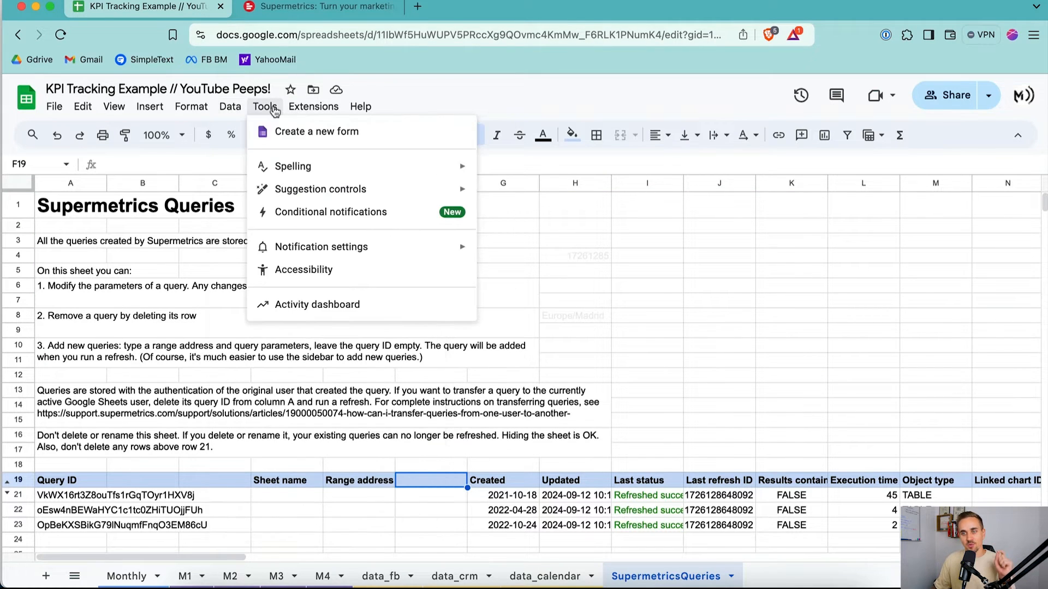
mouse_move(302, 106)
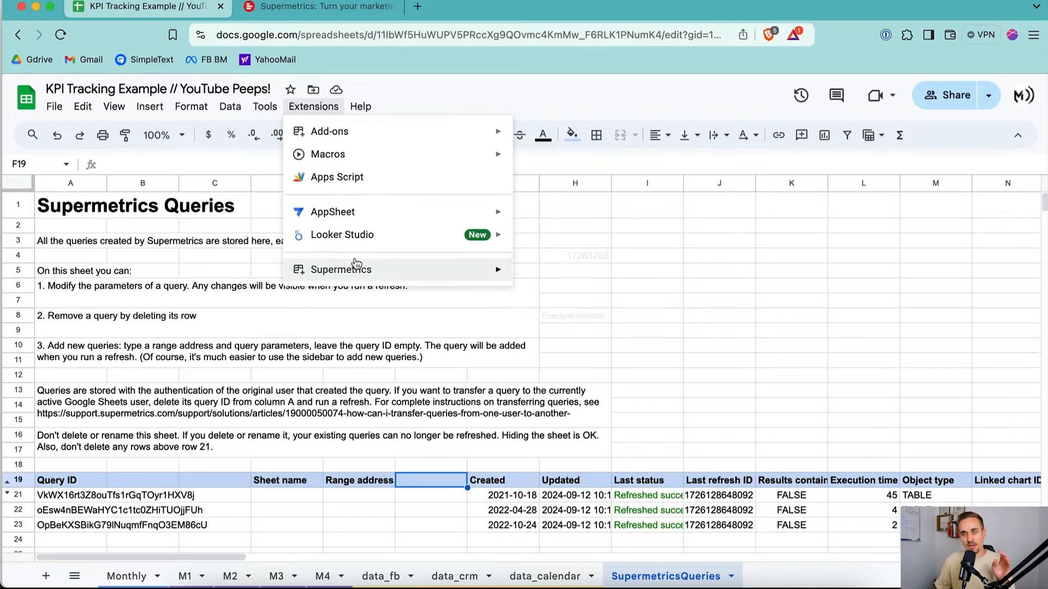
mouse_move(360, 271)
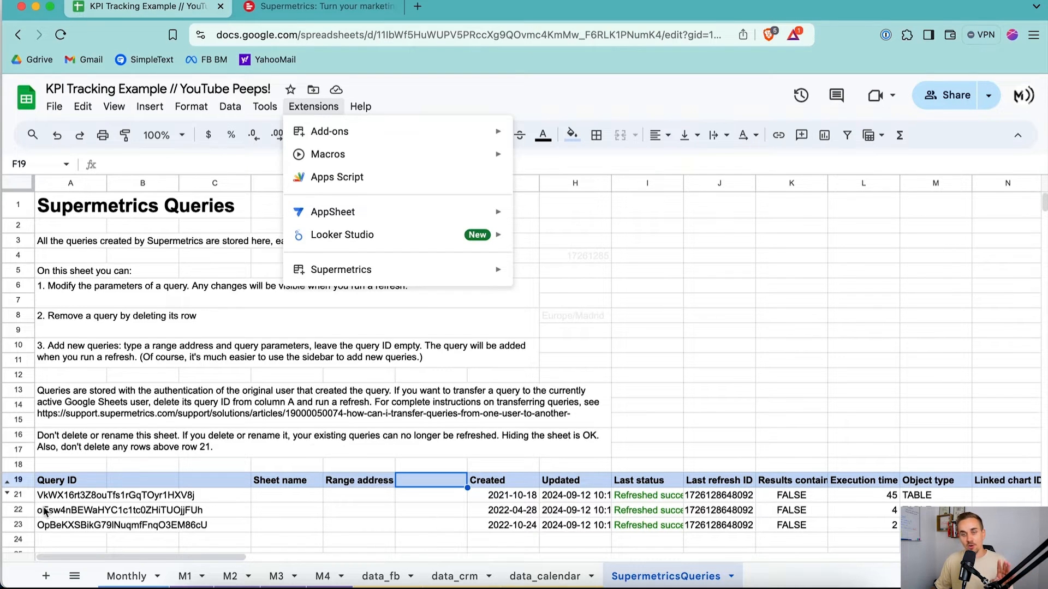
click(56, 496)
drag(57, 506, 60, 525)
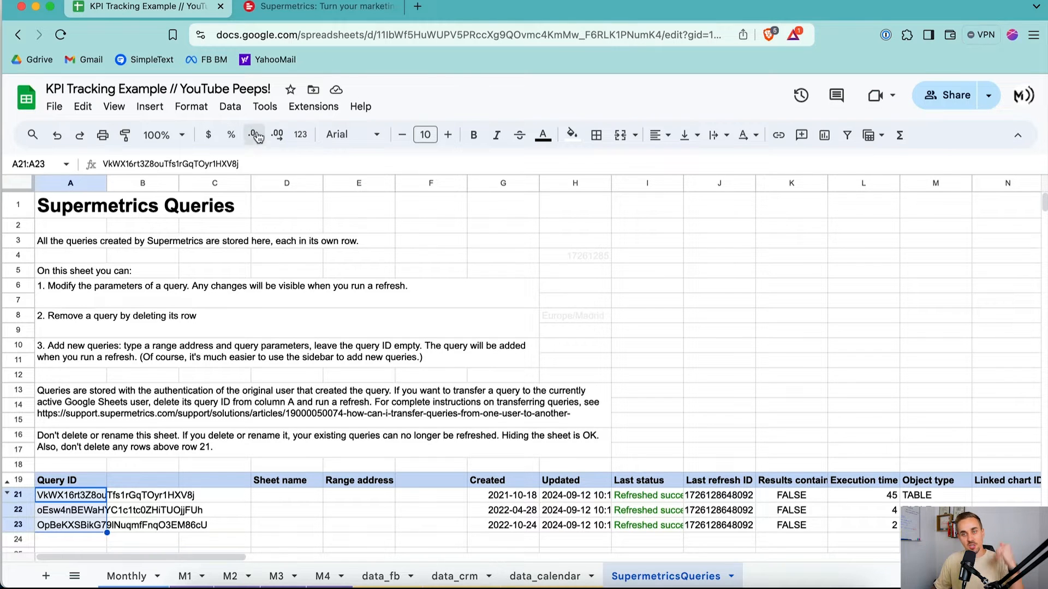
drag(644, 495, 640, 523)
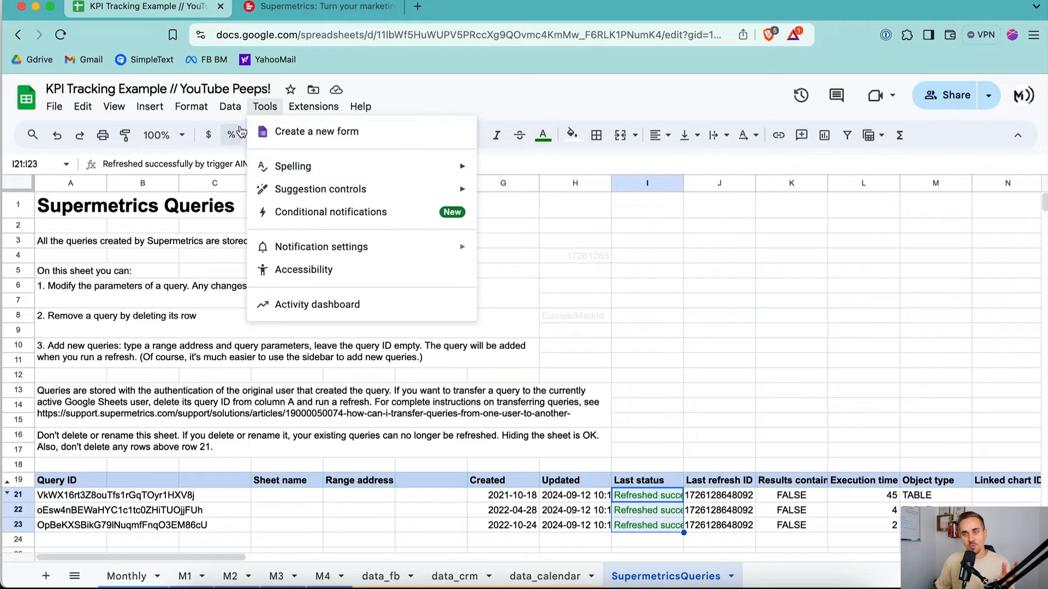
Open the Supermetrics query management
mouse_move(314, 107)
mouse_move(352, 270)
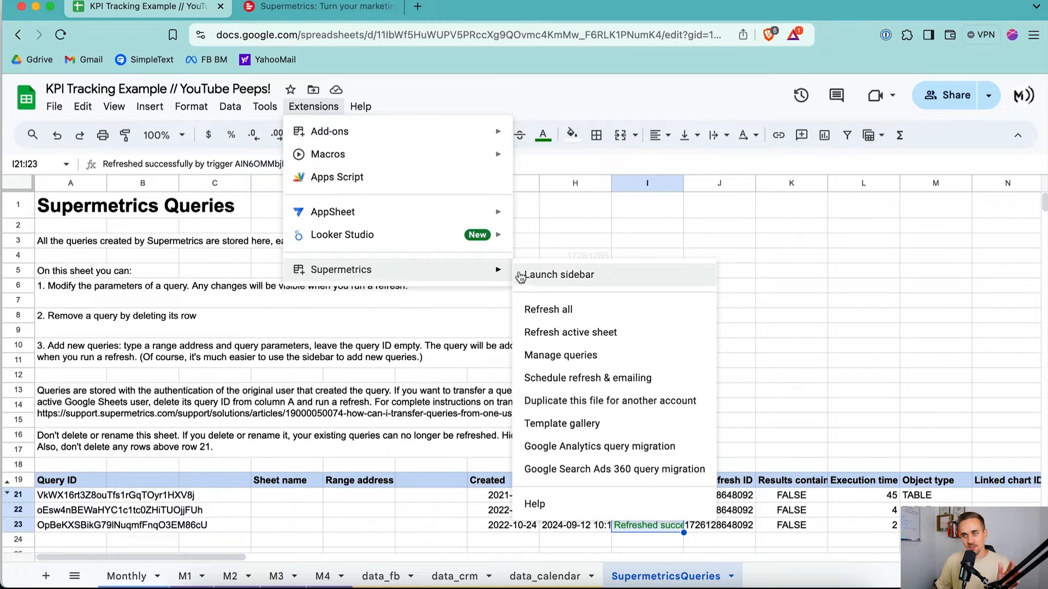
click(587, 358)
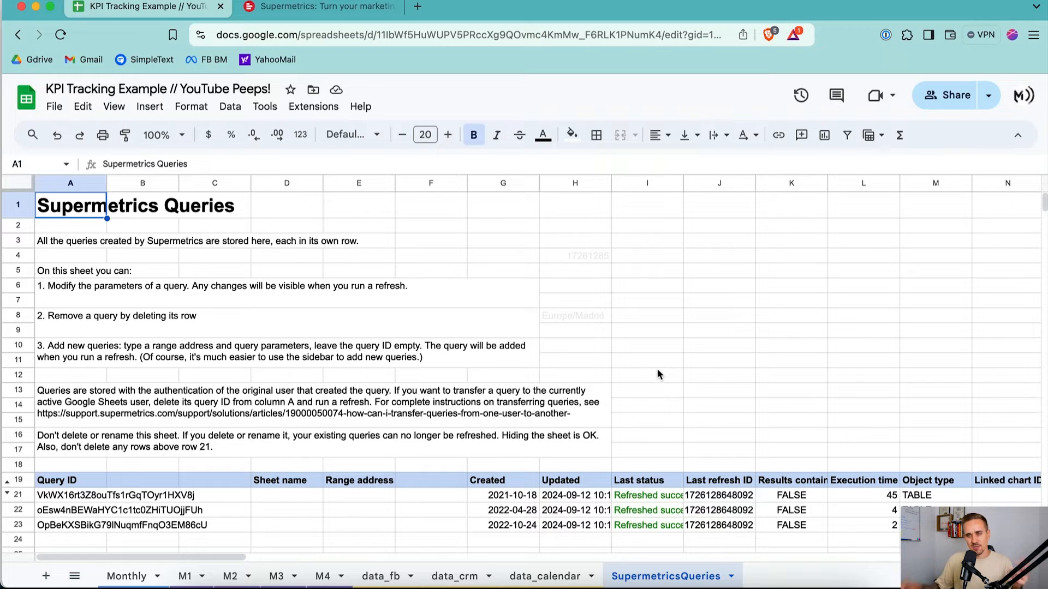
Configure a new Supermetrics automatic refresh with the Refresh daily action starting at 2:00
click(253, 107)
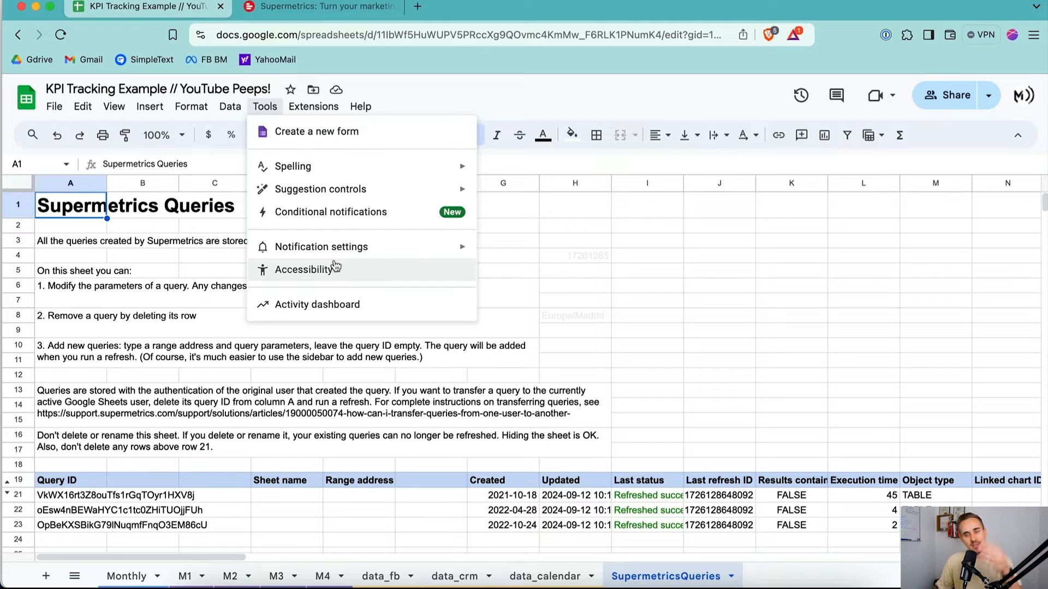
mouse_move(295, 105)
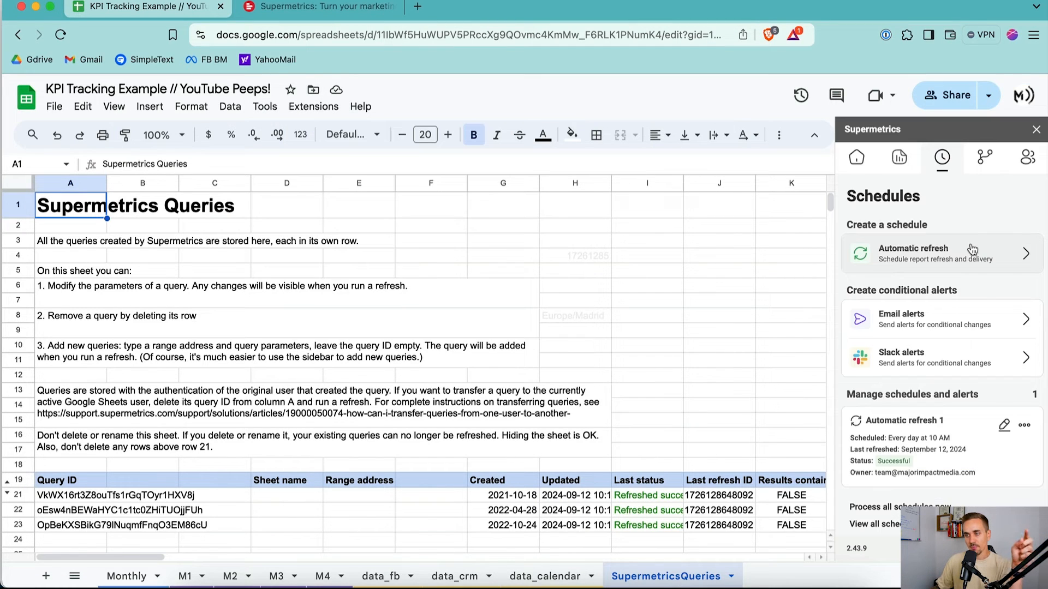
click(973, 250)
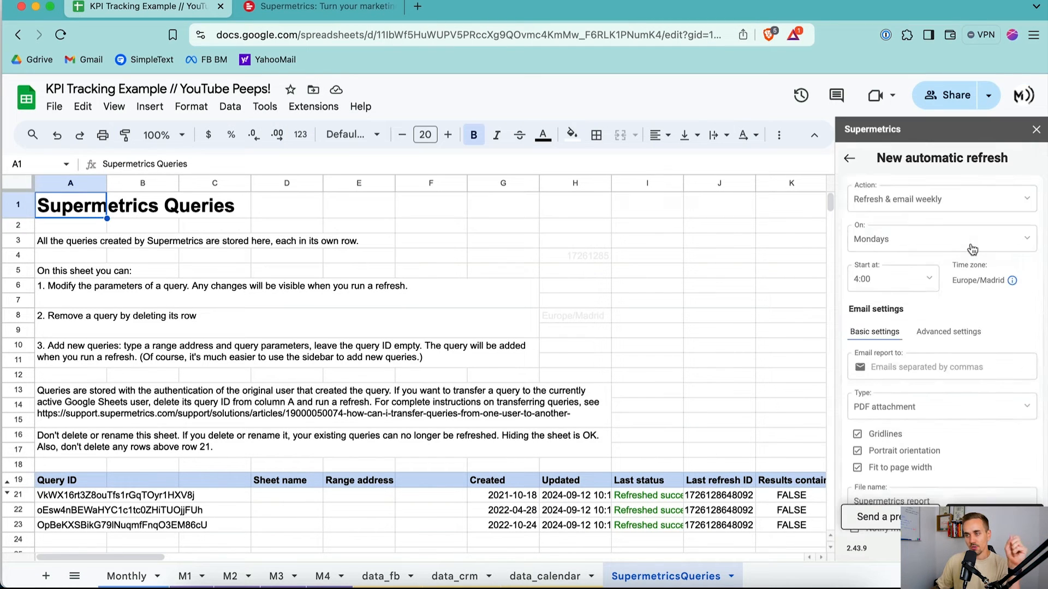
click(899, 198)
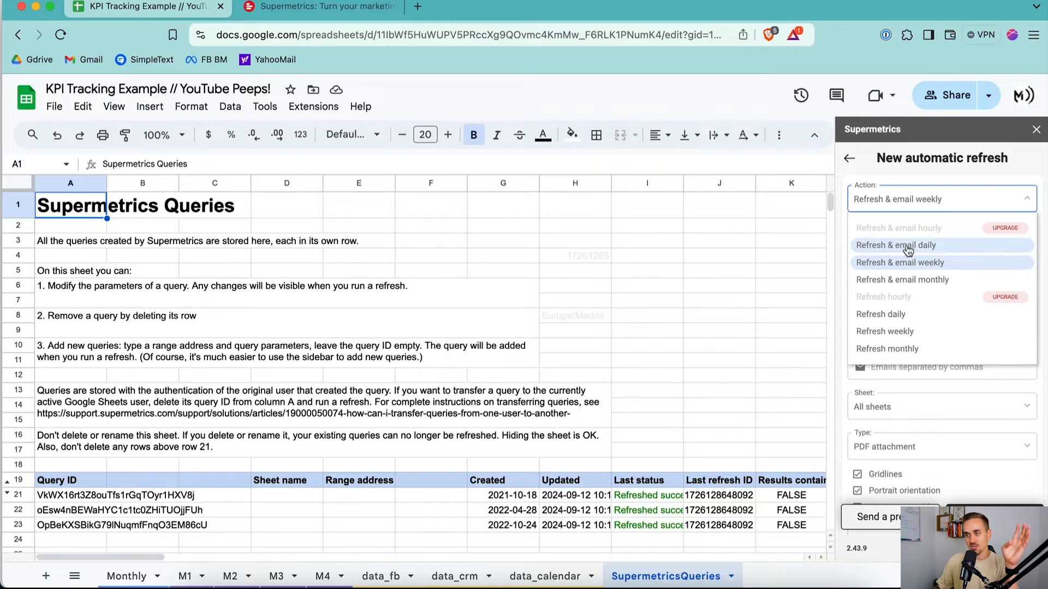
click(910, 316)
click(902, 244)
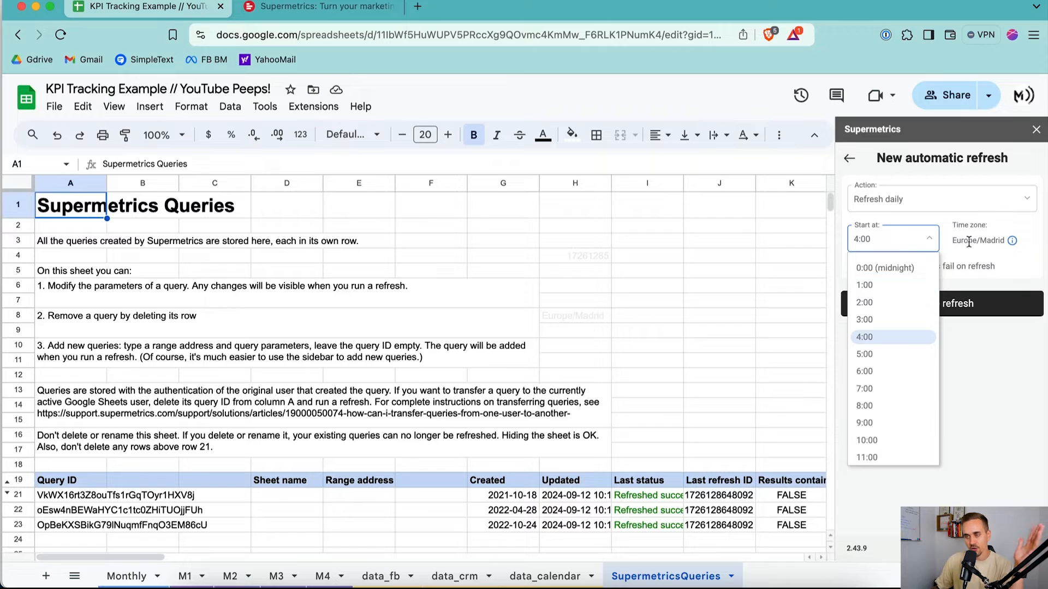
scroll(886, 412, down, 1)
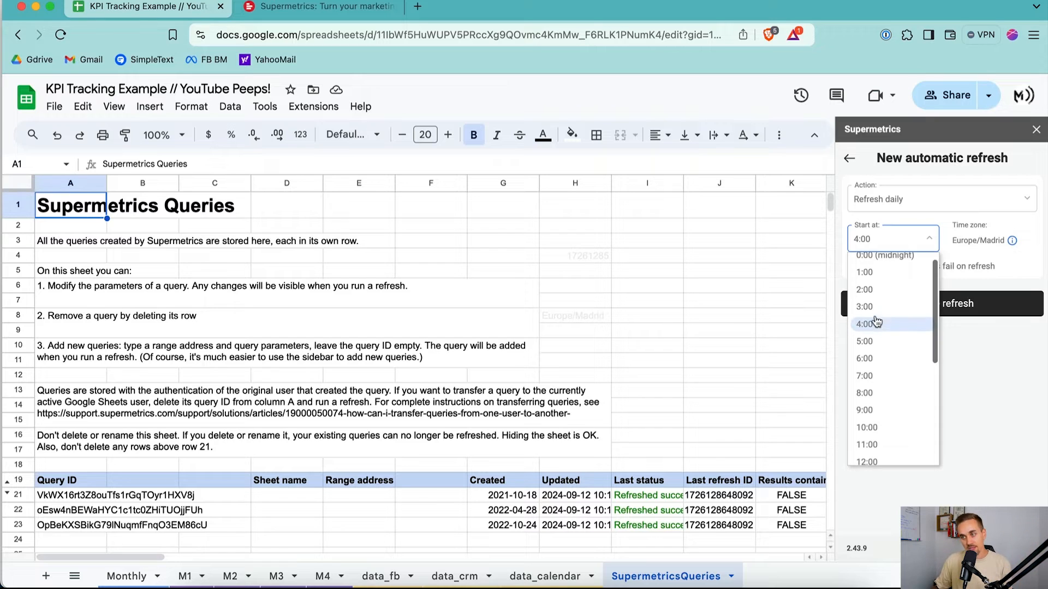
click(866, 288)
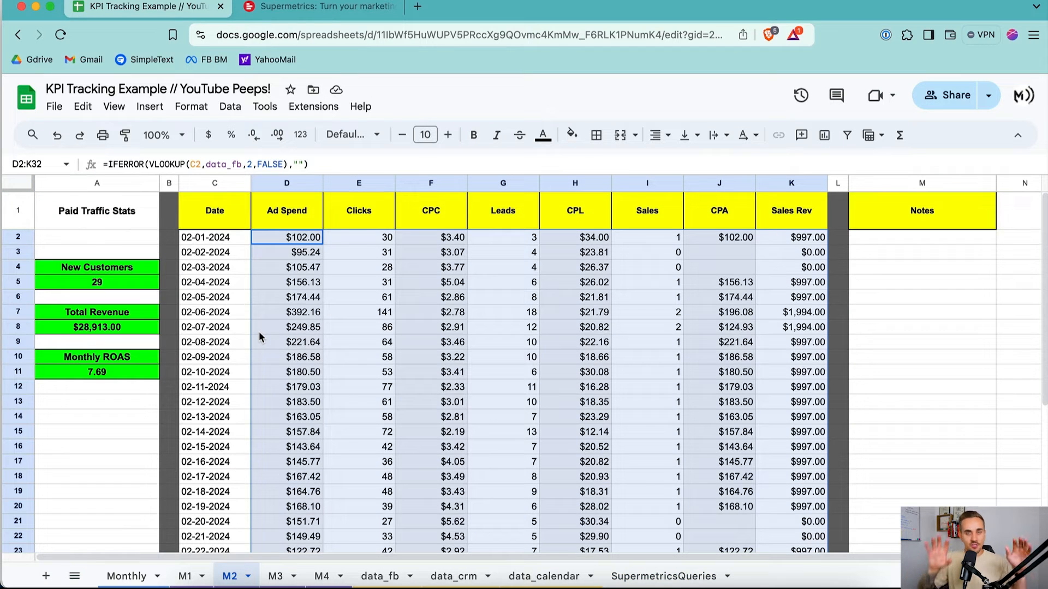
Clear the formulas in range D2:K32 on the M2 sheet
key(Delete)
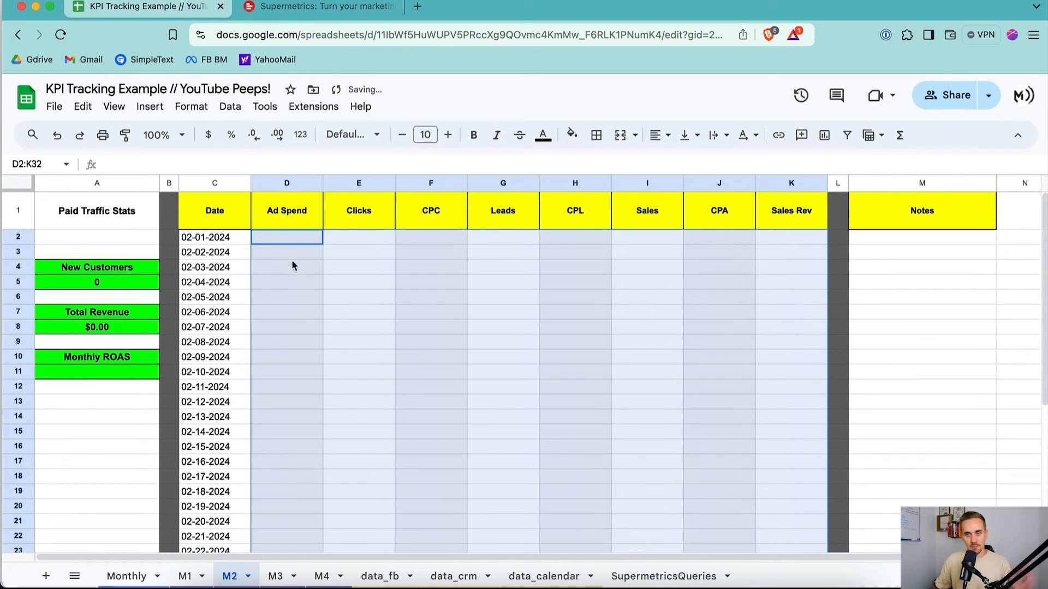
click(289, 239)
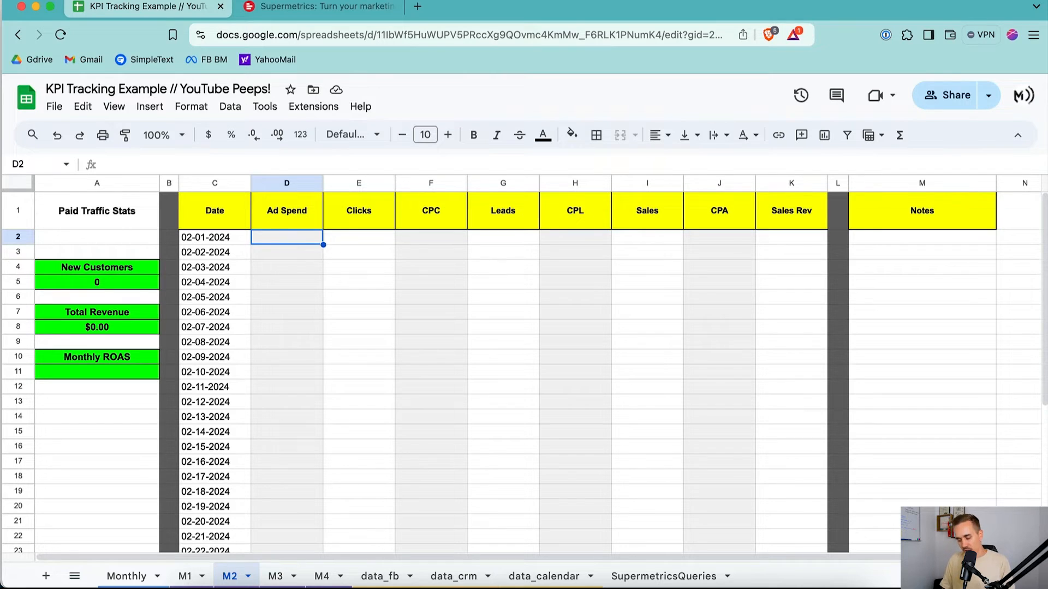
text(=)
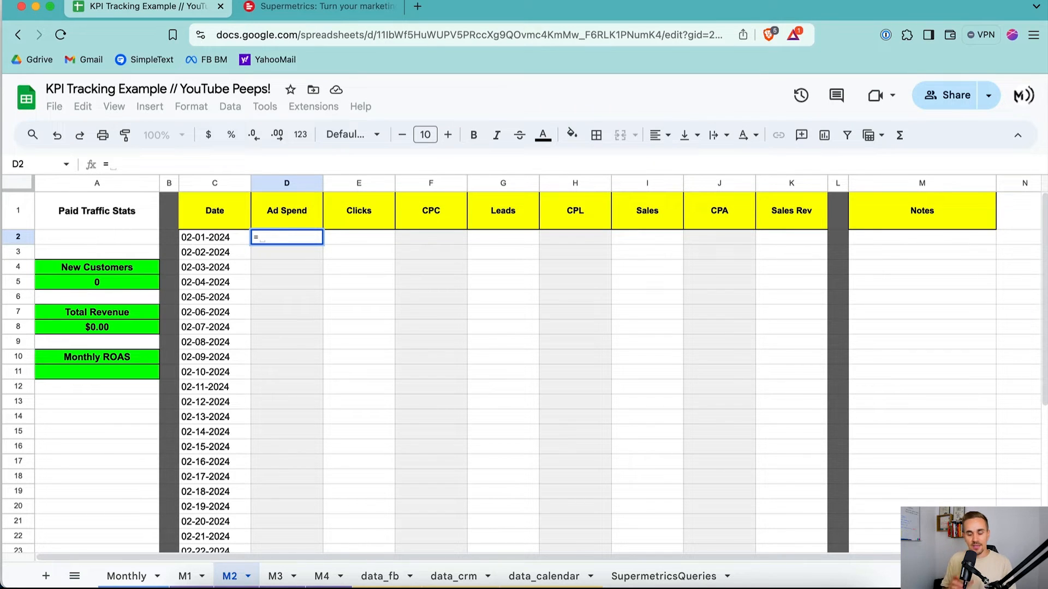
text(VLOOKUP()
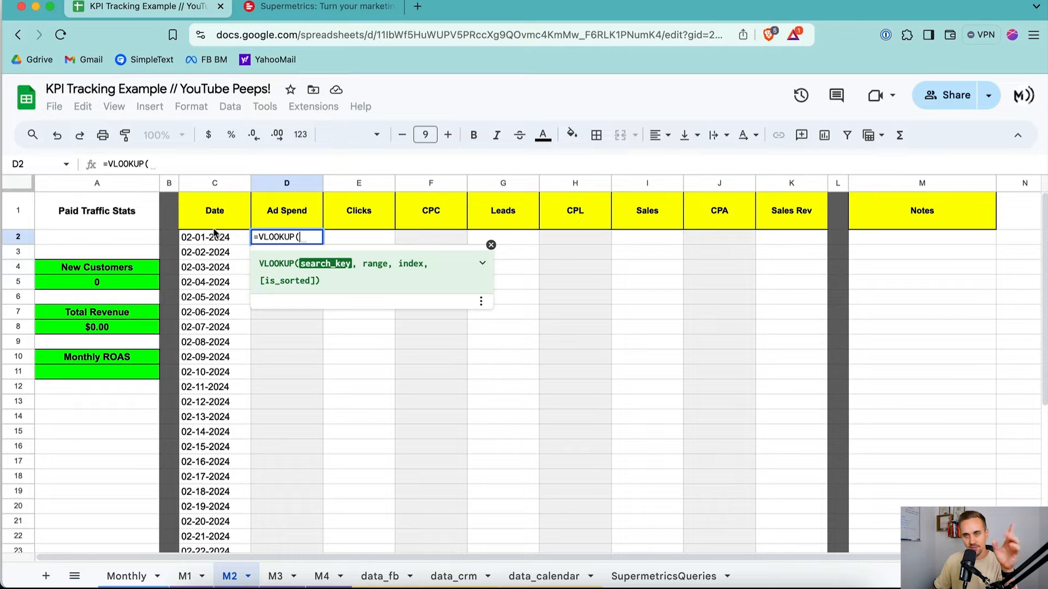
click(242, 167)
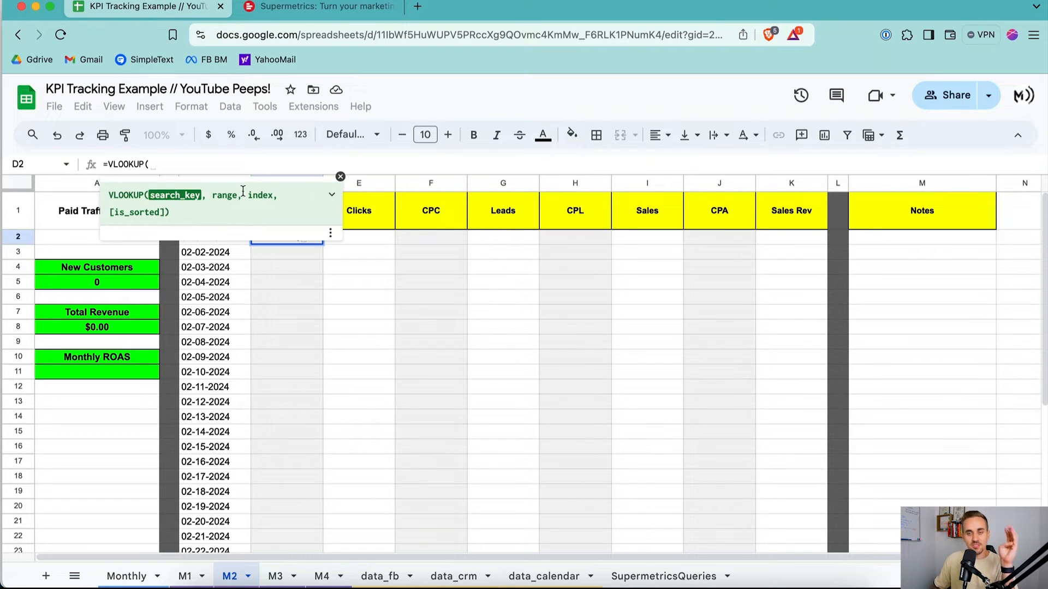
click(340, 178)
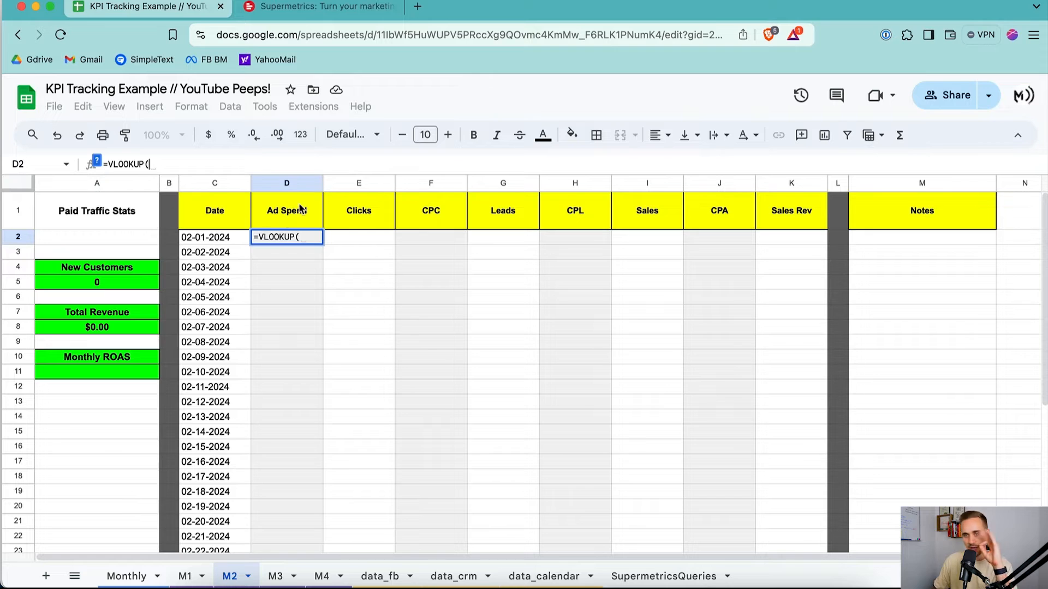
click(228, 239)
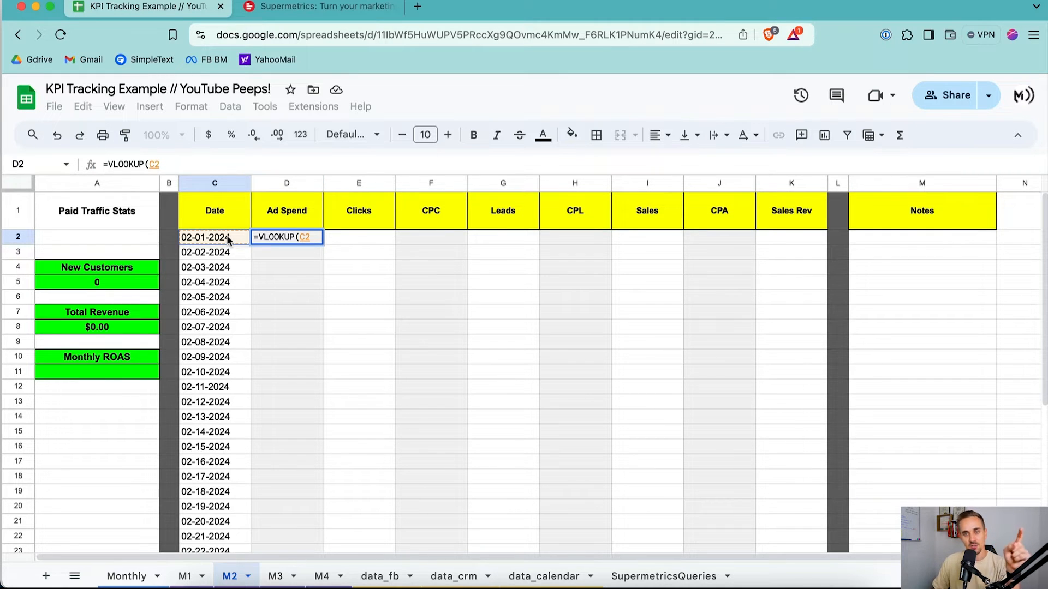
text(,)
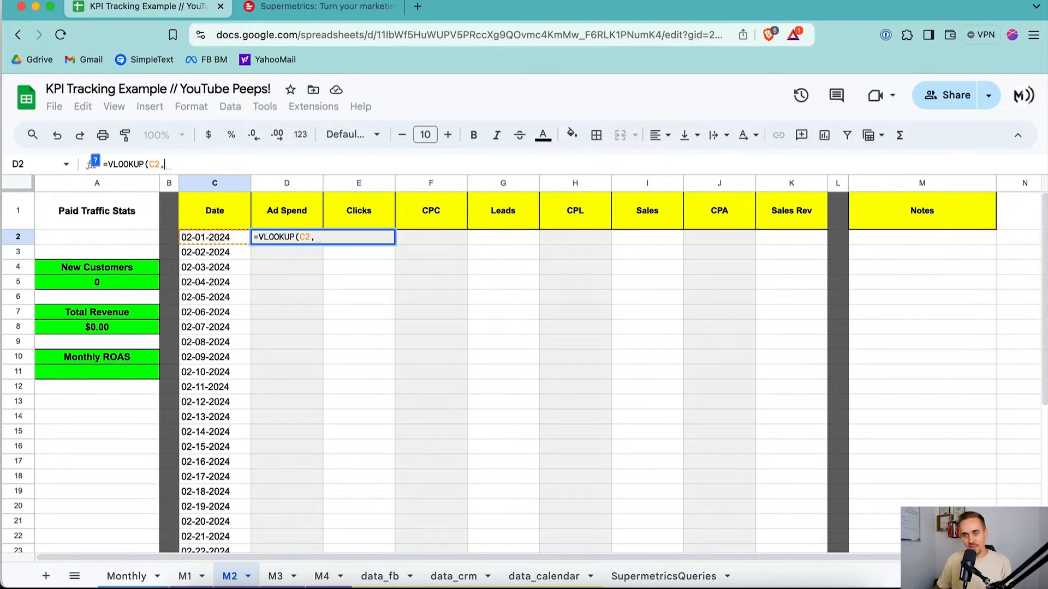
click(381, 576)
click(23, 180)
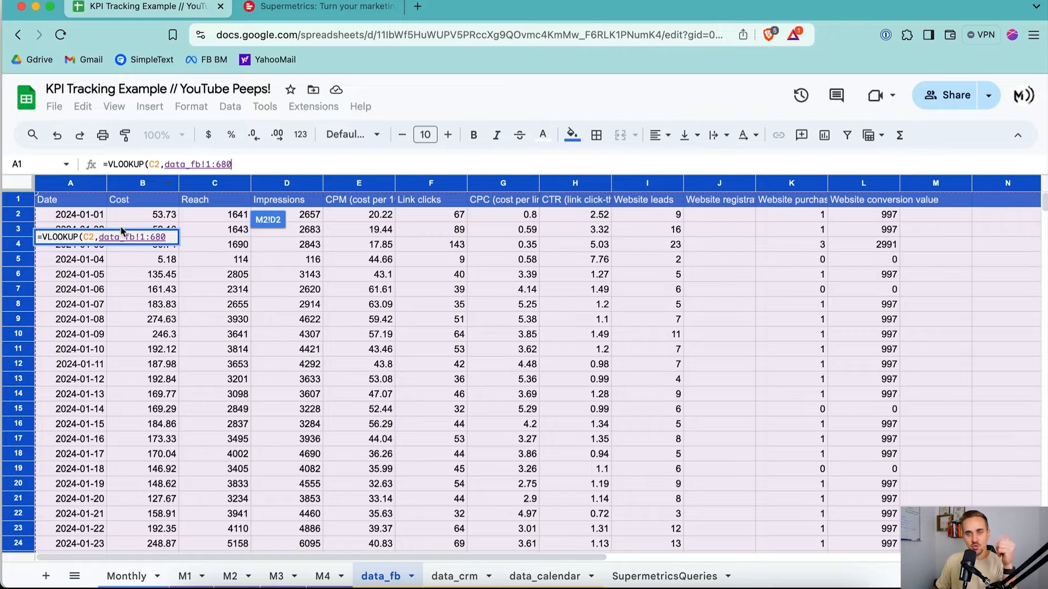
key(Escape)
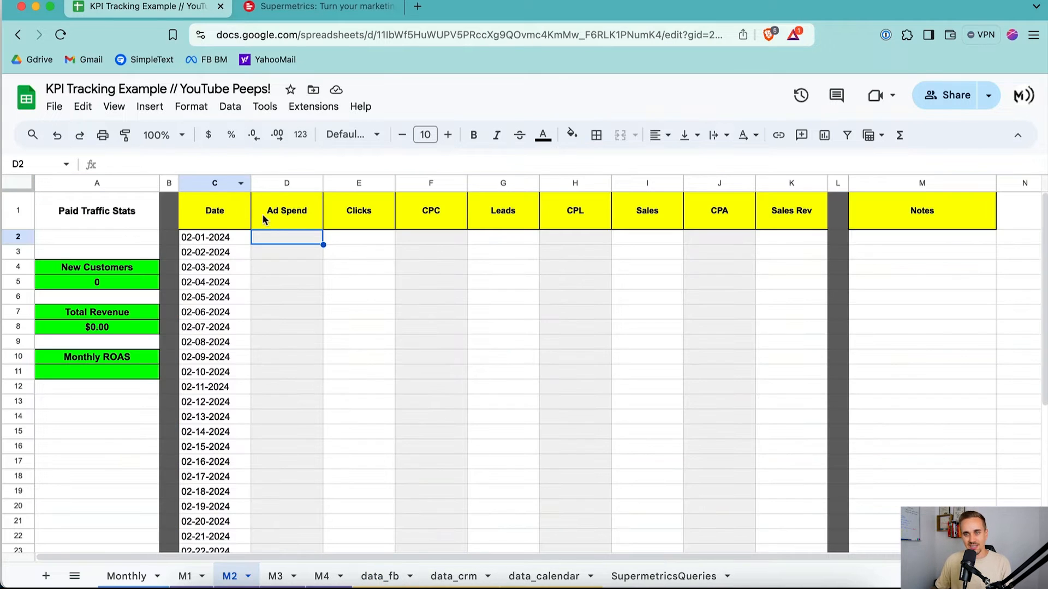
Select the whole data_fb sheet and review the spreadsheet's named ranges, including the one covering data_fb
click(380, 577)
click(27, 184)
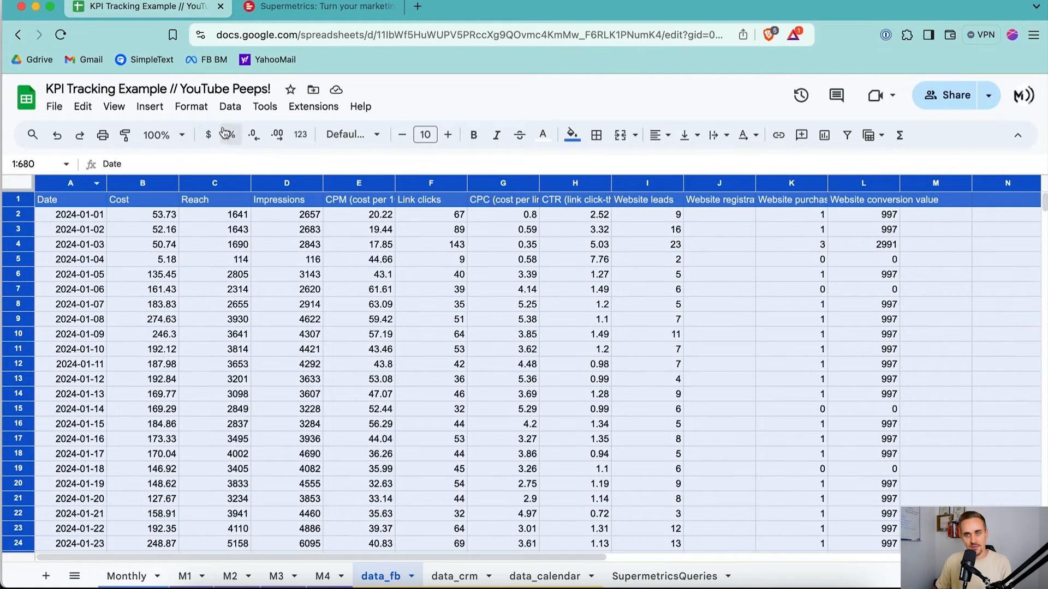
click(192, 108)
mouse_move(152, 109)
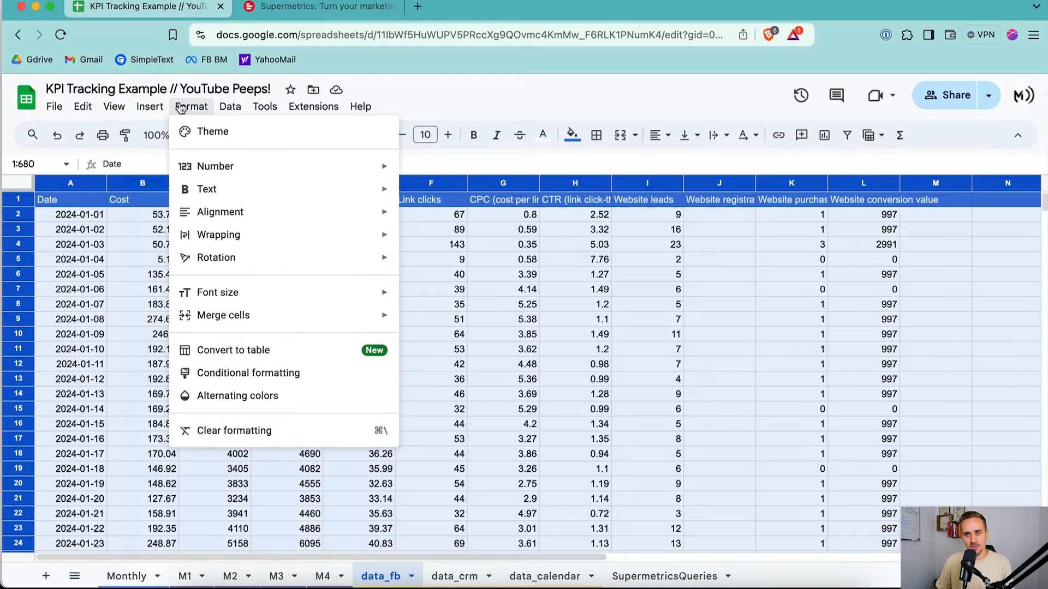
mouse_move(231, 110)
click(385, 312)
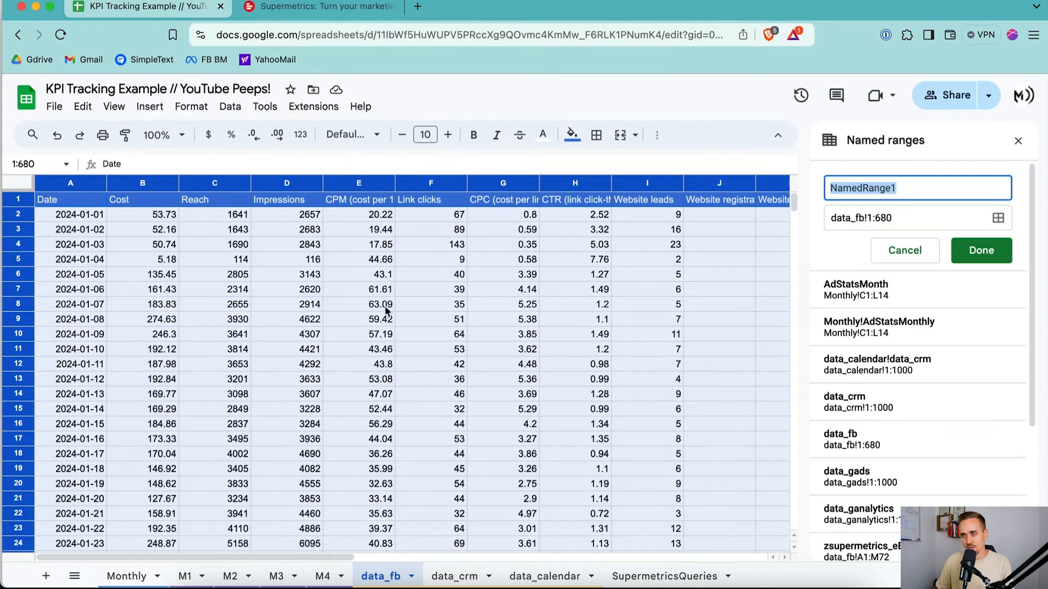
scroll(890, 431, down, 3)
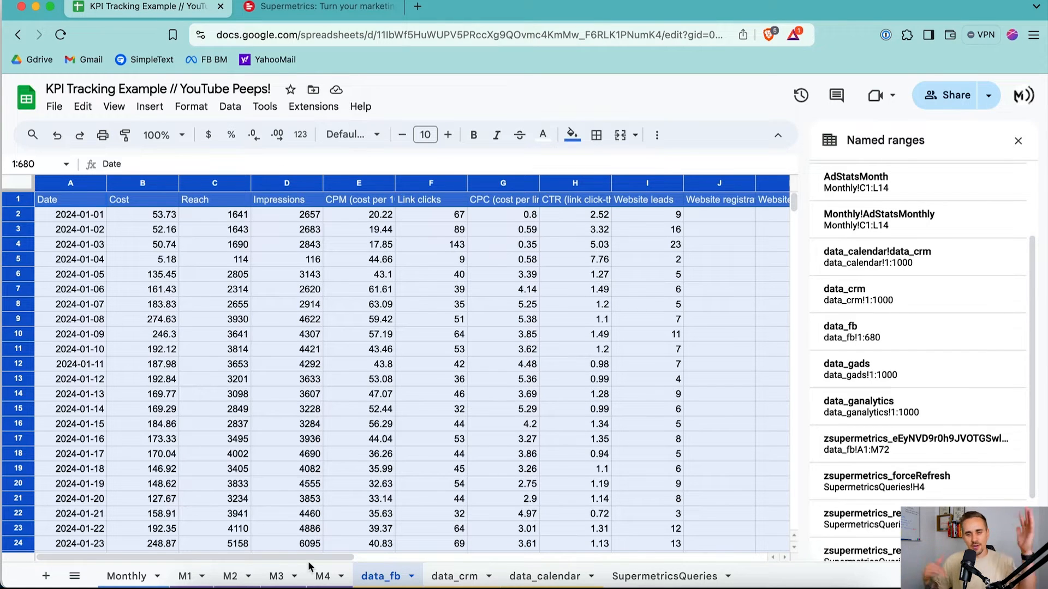
click(234, 577)
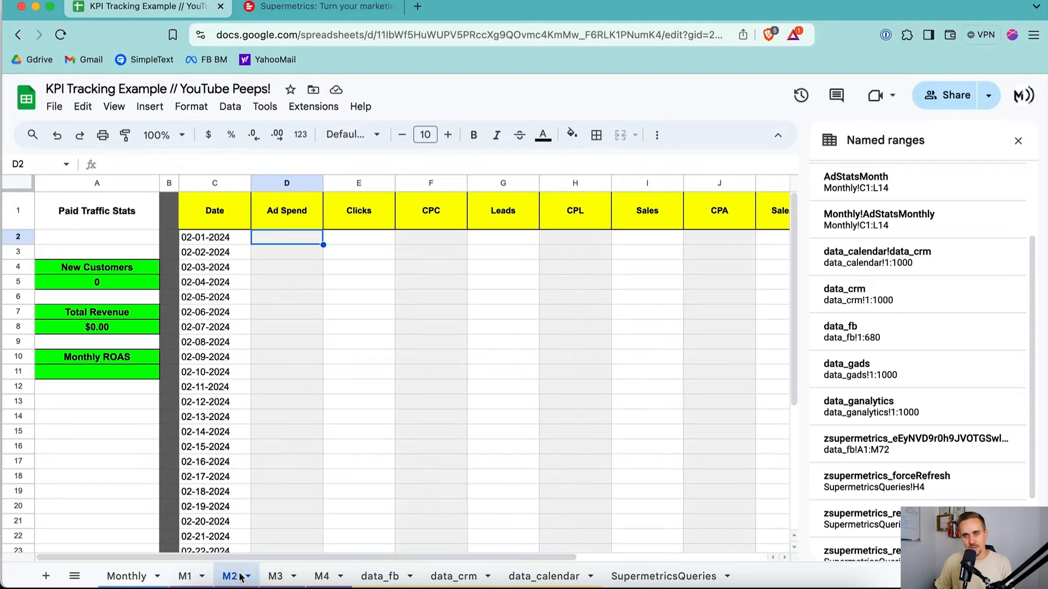
click(1018, 140)
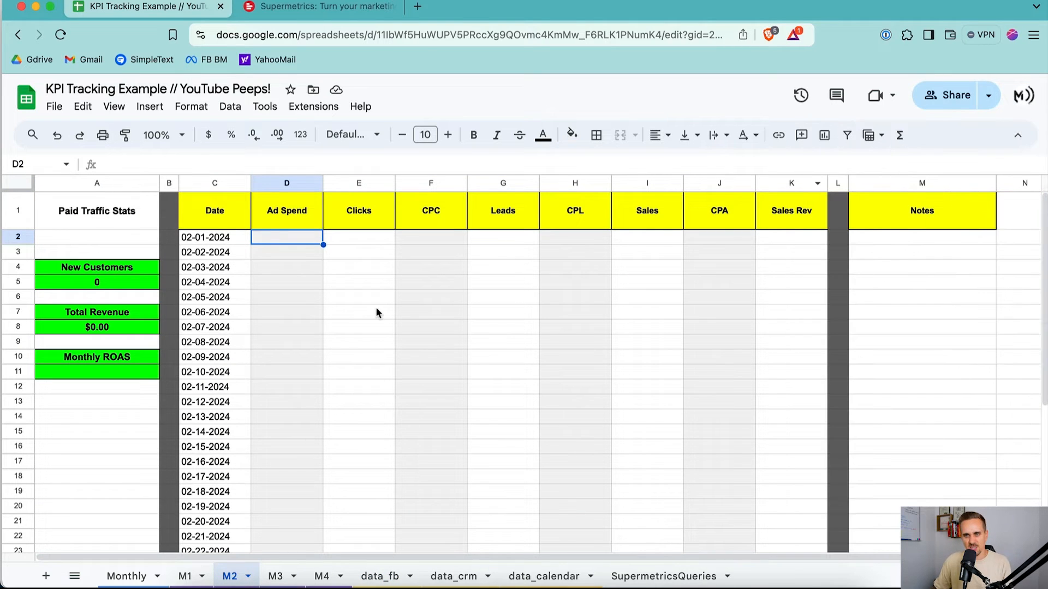
Enter =VLOOKUP(C2,data_fb,2,FALSE) in cell D2 of the M2 sheet to pull the day's ad spend
text(=VLO)
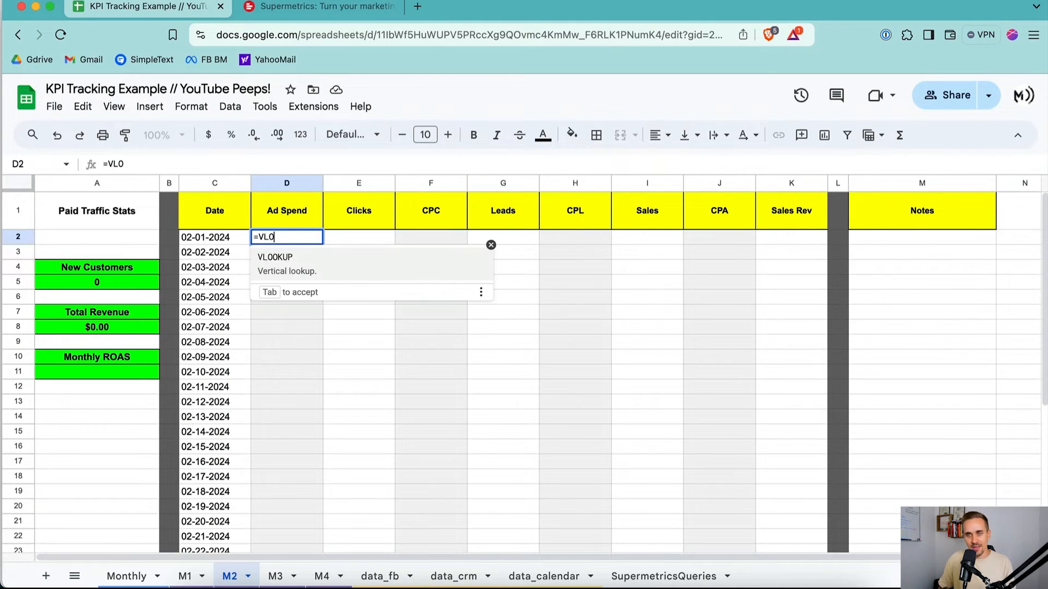
key(Tab)
text(C2,dat)
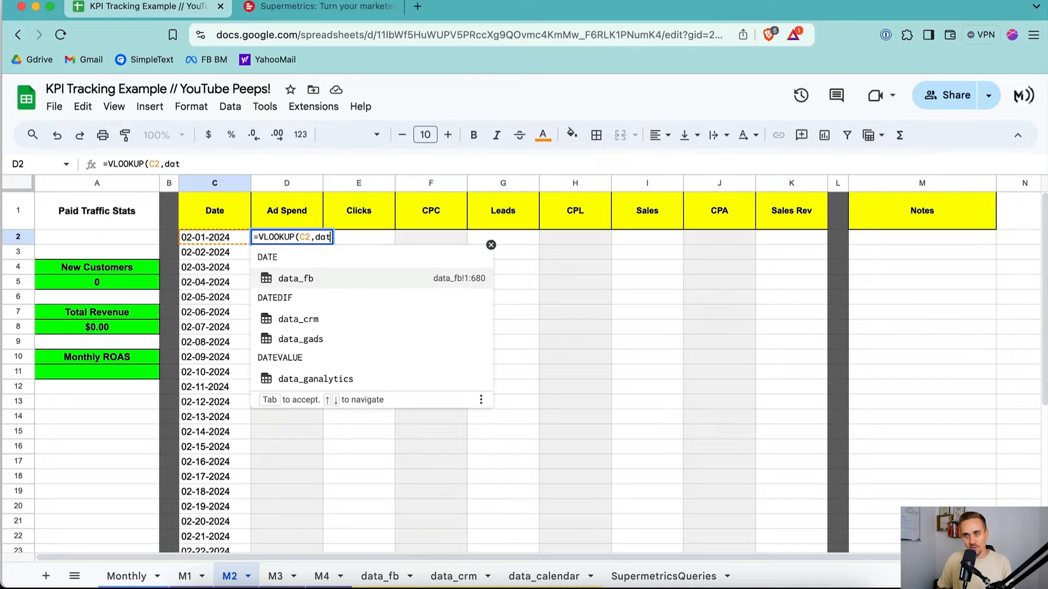
key(Tab)
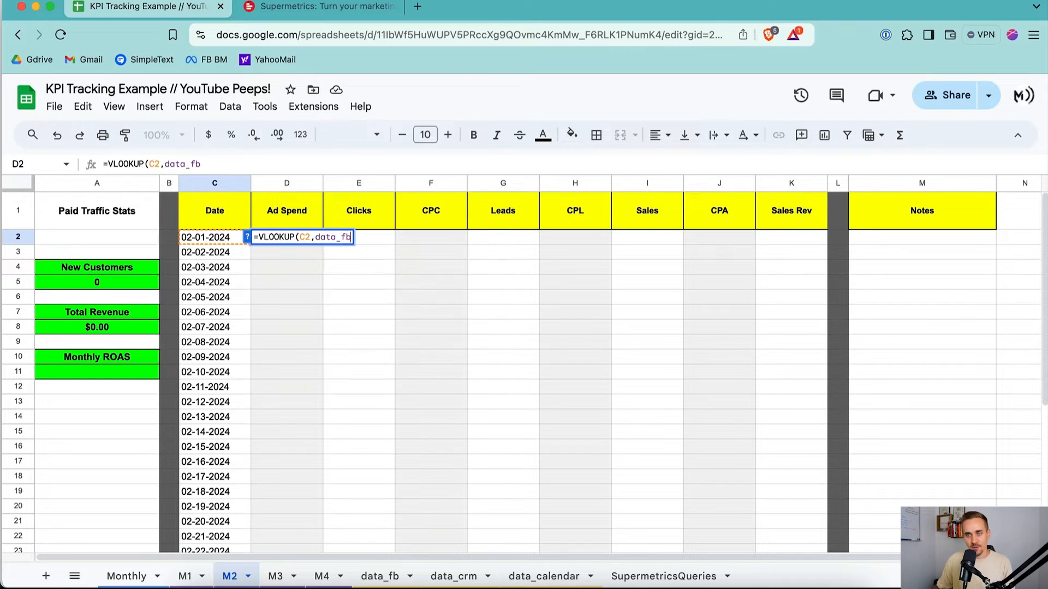
text(,)
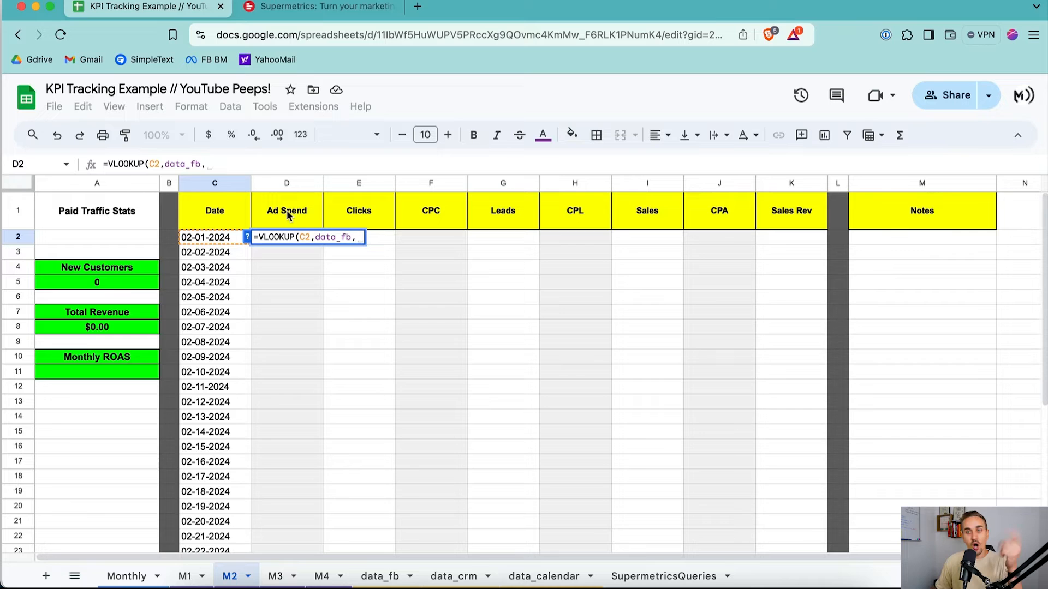
click(394, 576)
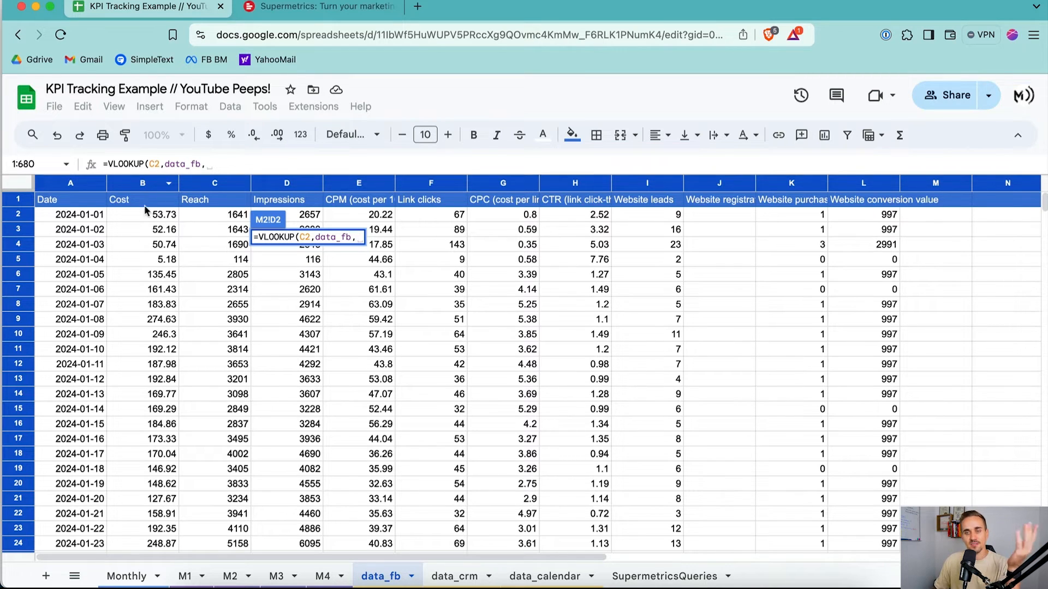
click(231, 577)
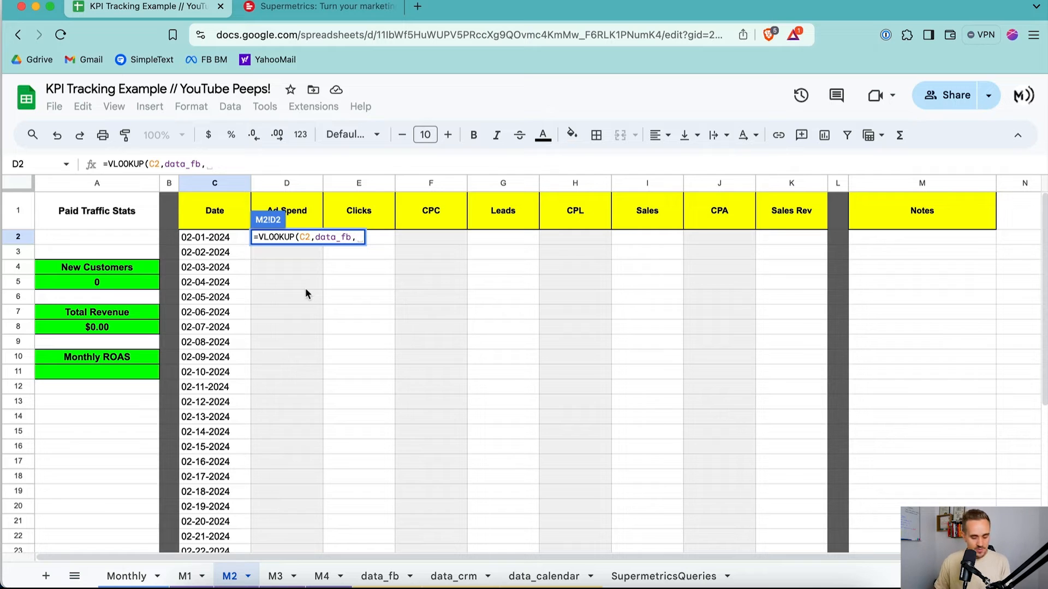
text(2)
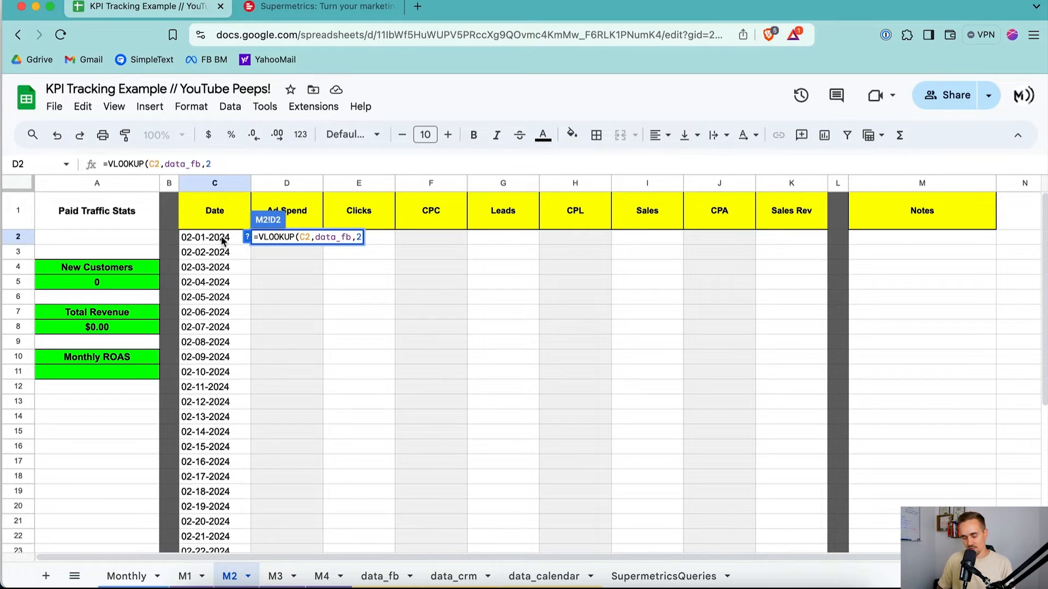
text(,)
text(FLASE)
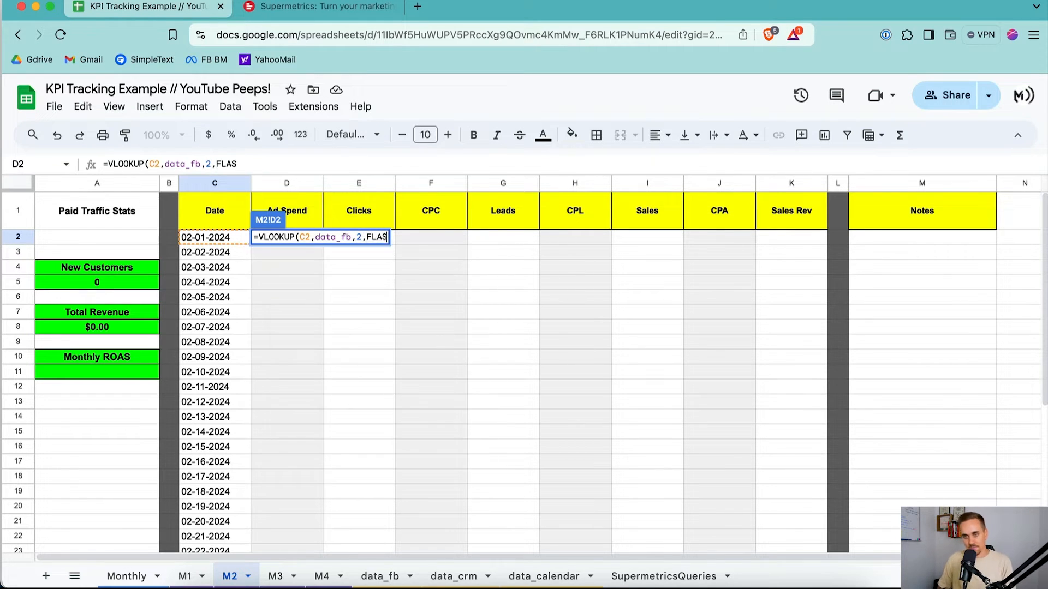
key(BackSpace)
key(BackSpace)
key(BackSpace)
key(BackSpace)
text(ALSE)
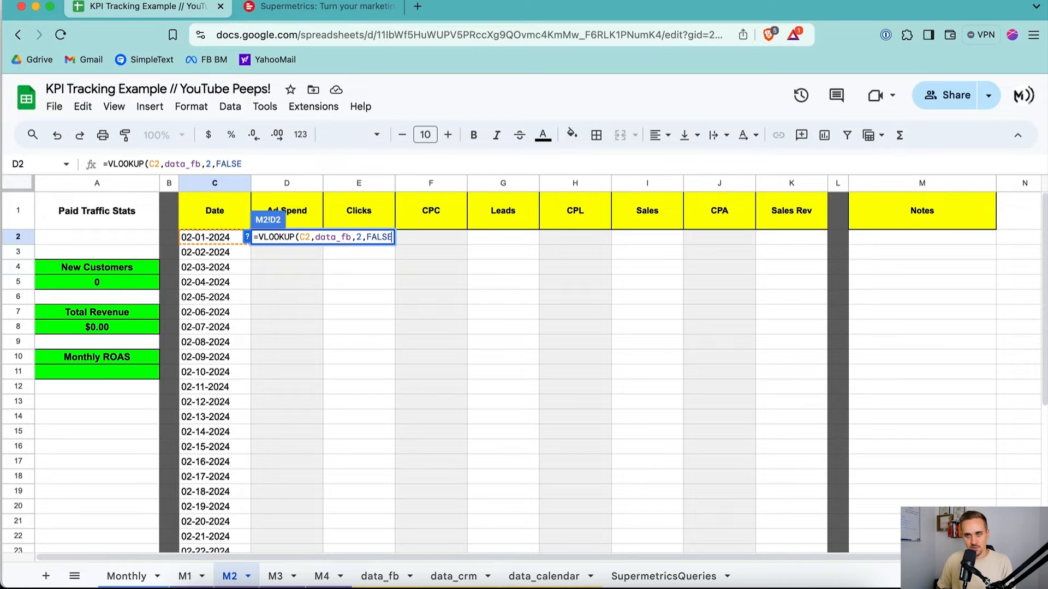
key(Return)
Check the Ad Spend result in M2 cell D2 against the 2024-02-01 cost on the data_fb sheet
click(264, 237)
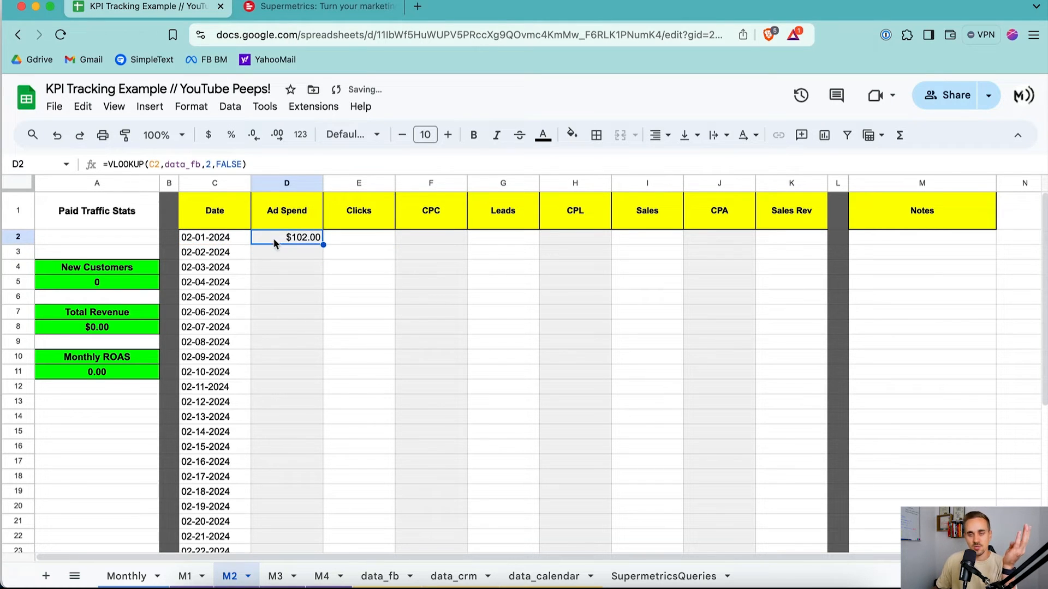
click(217, 239)
click(382, 576)
scroll(197, 402, down, 8)
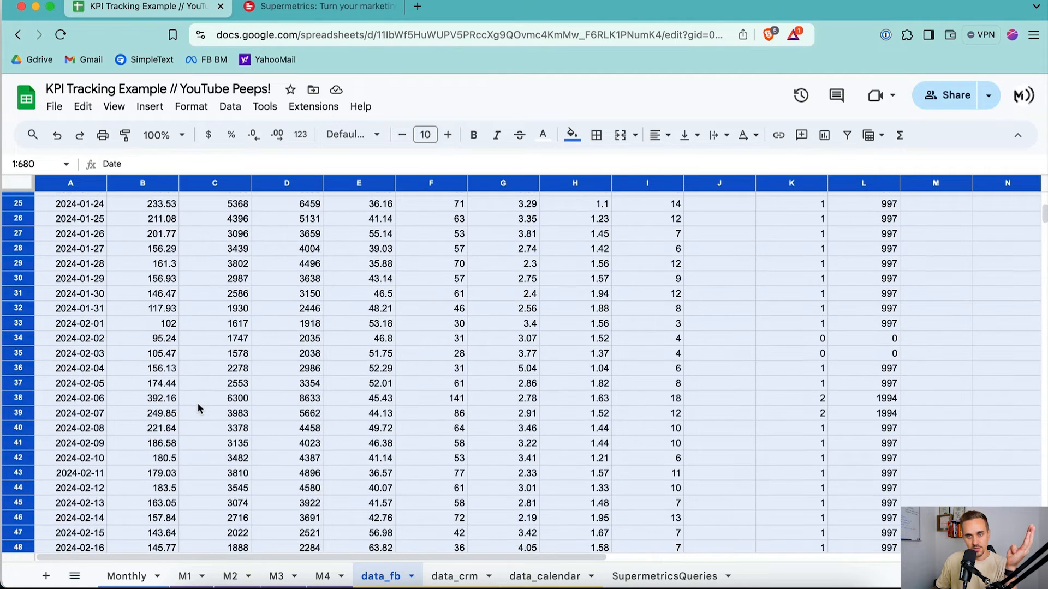
click(141, 327)
click(226, 581)
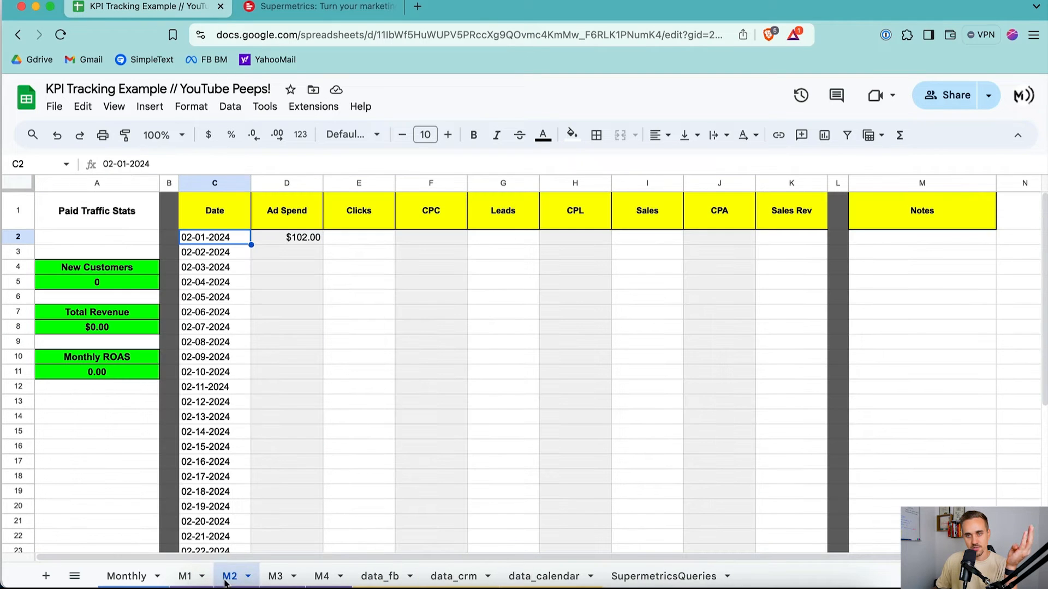
Copy the VLOOKUP formula text from D2 into the Clicks cell E2 on the M2 sheet
click(309, 241)
click(330, 241)
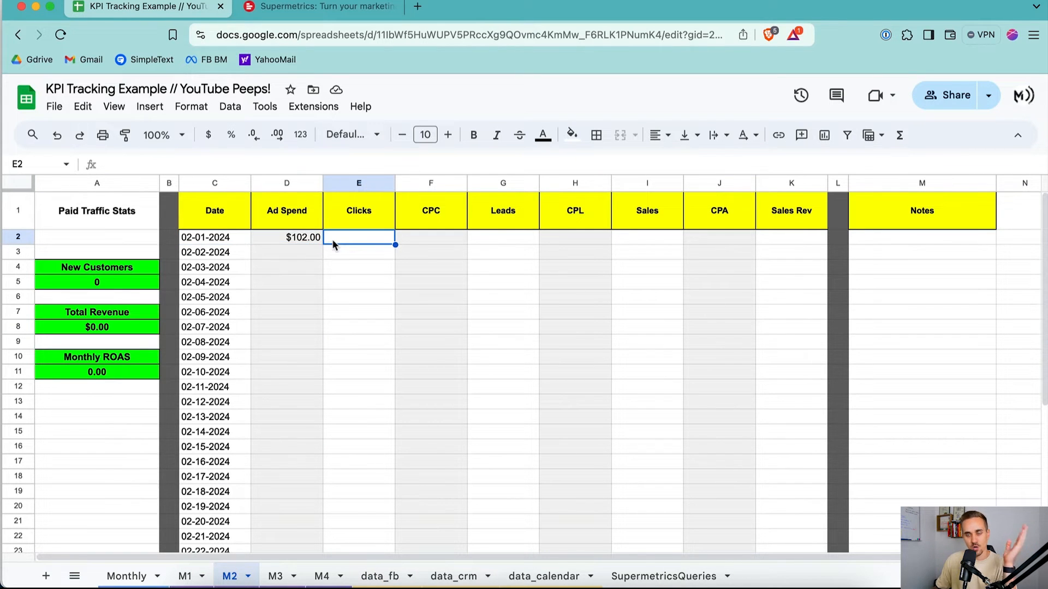
key(Left)
triple_click(299, 164)
key(ctrl+c)
key(Tab)
key(Return)
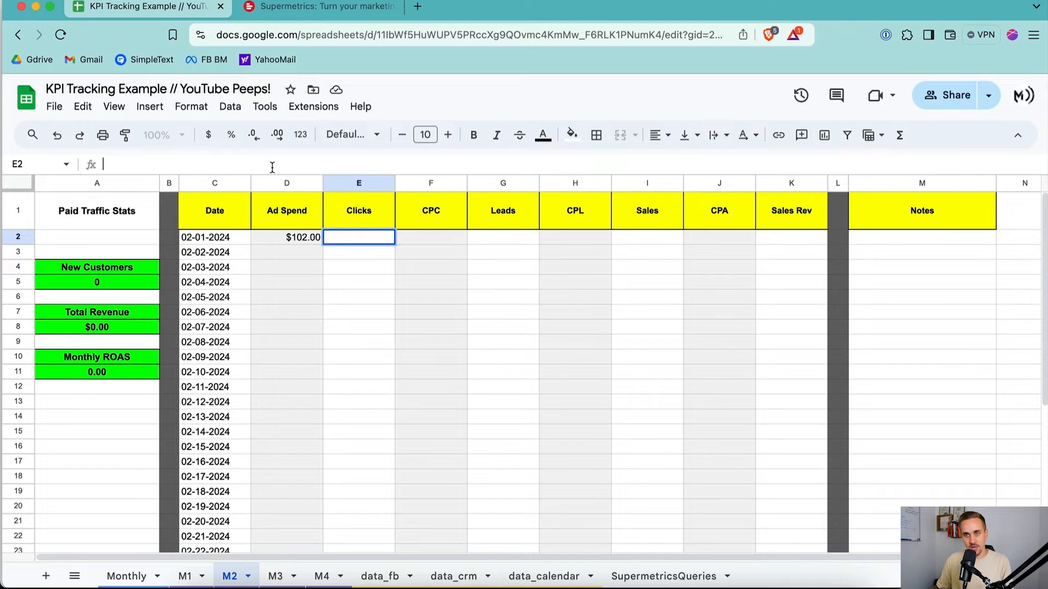
key(ctrl+v)
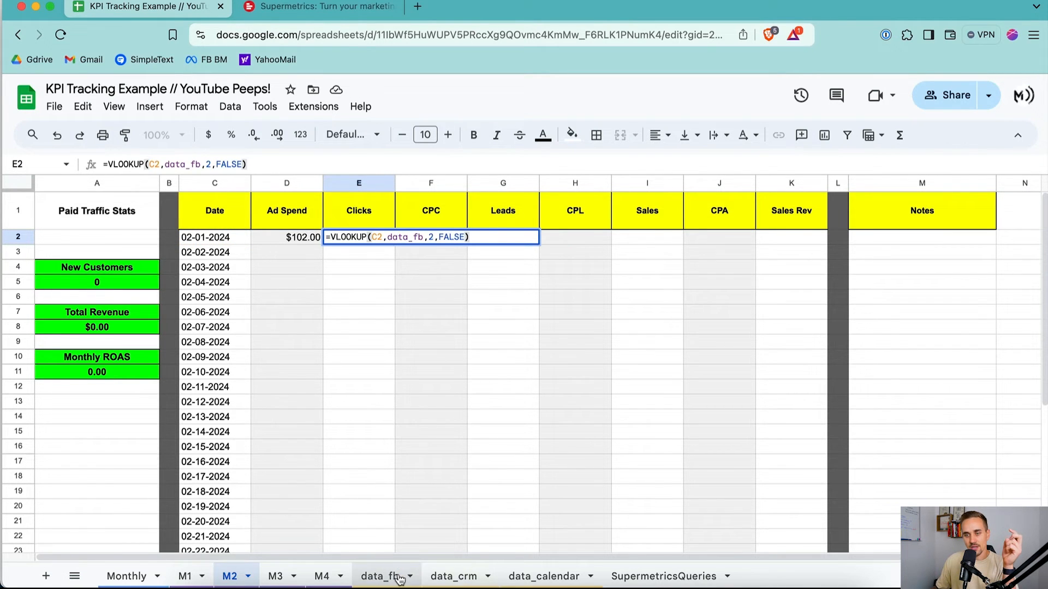
Find the Link clicks column on data_fb and set the column index of the VLOOKUP in M2 cell E2 to 6
click(381, 576)
scroll(153, 285, up, 10)
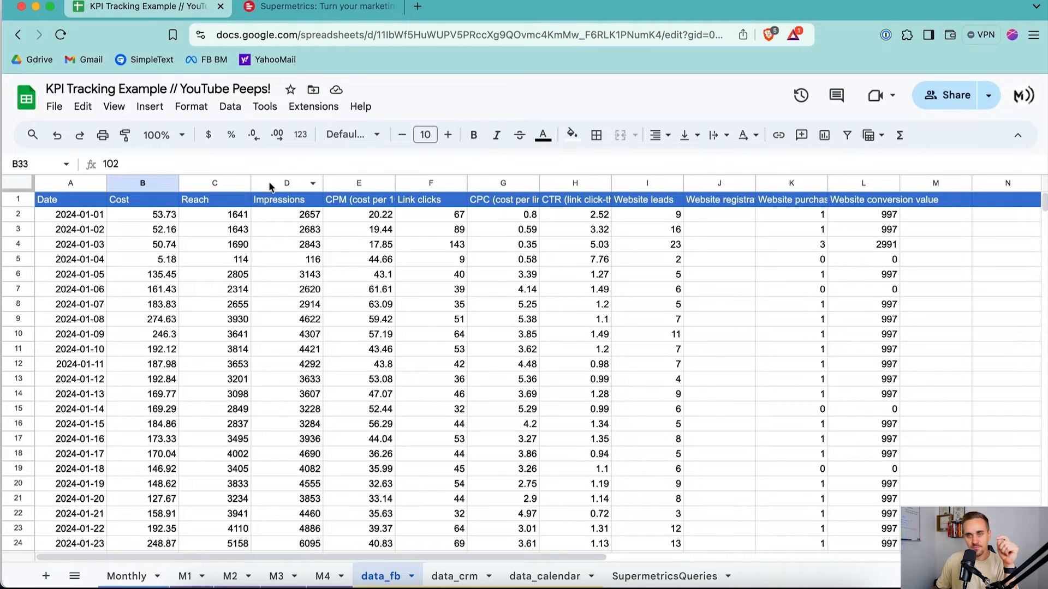
click(229, 577)
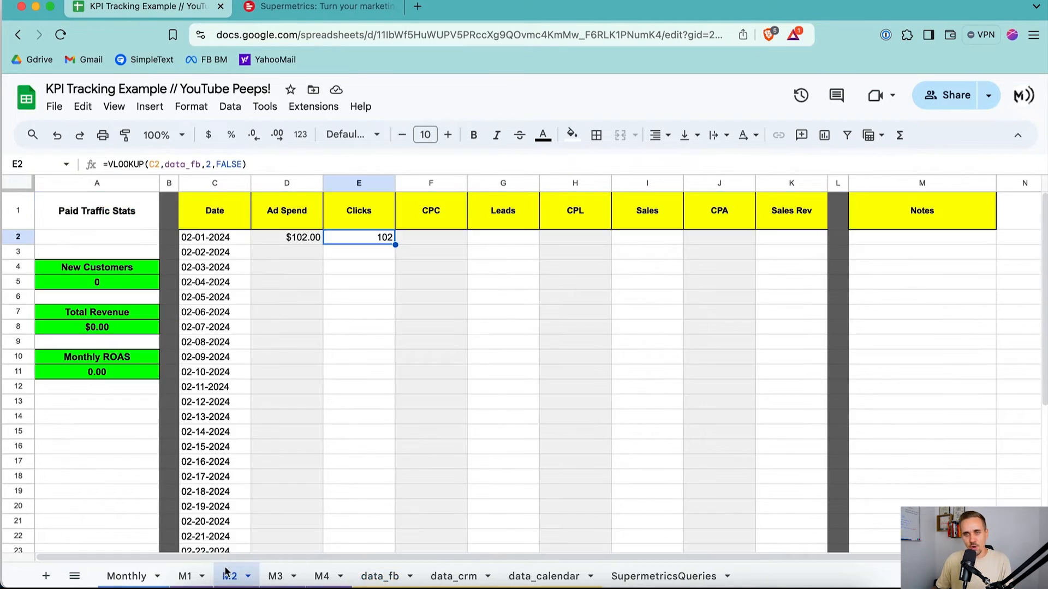
click(215, 164)
key(BackSpace)
text(3)
key(Tab)
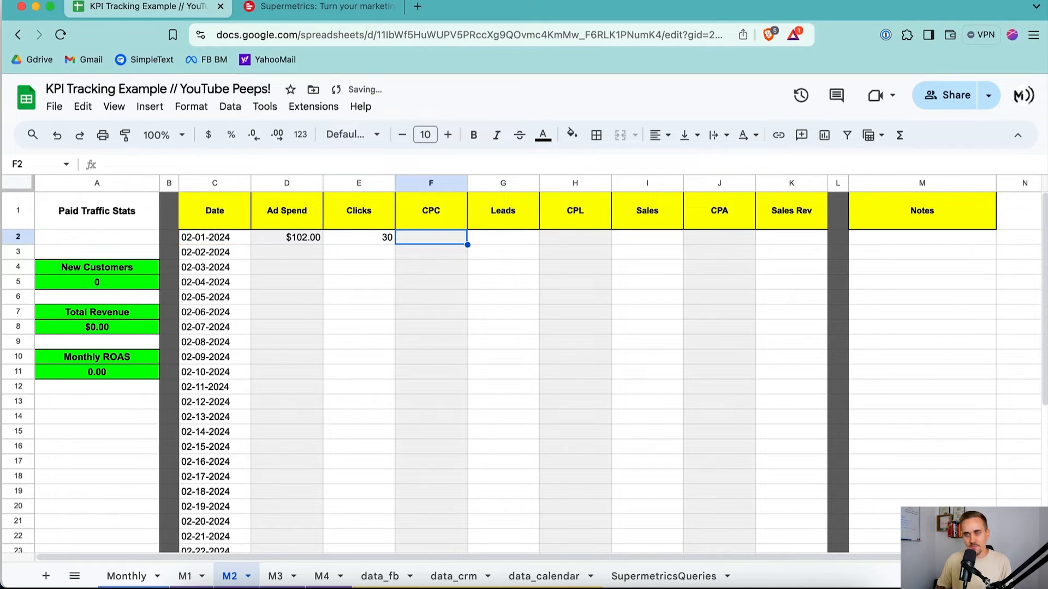
Enter =D2/E2 in the CPC cell F2 to divide ad spend by clicks
text(=)
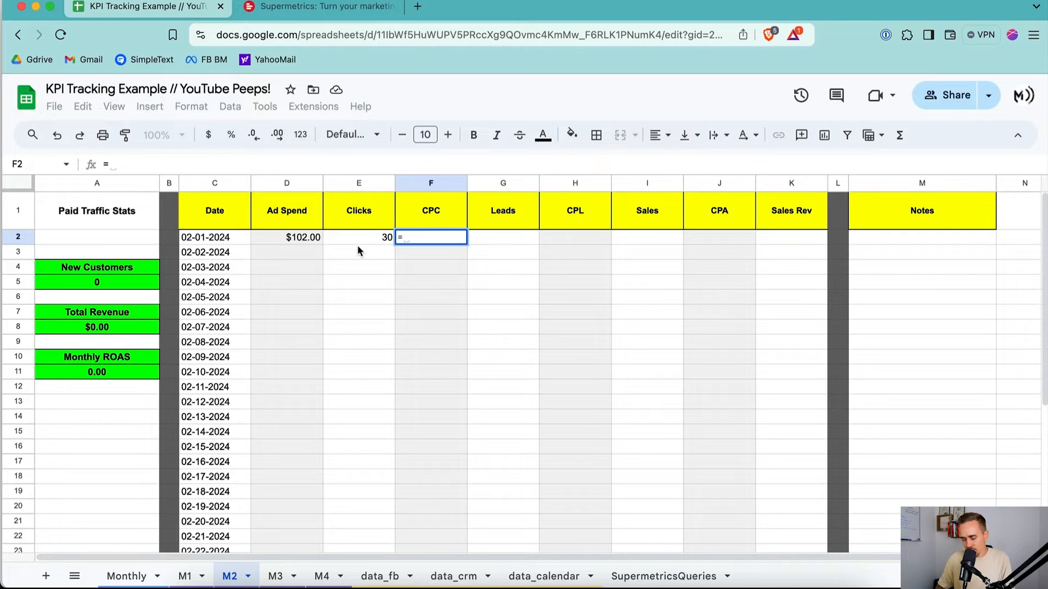
text(D2)
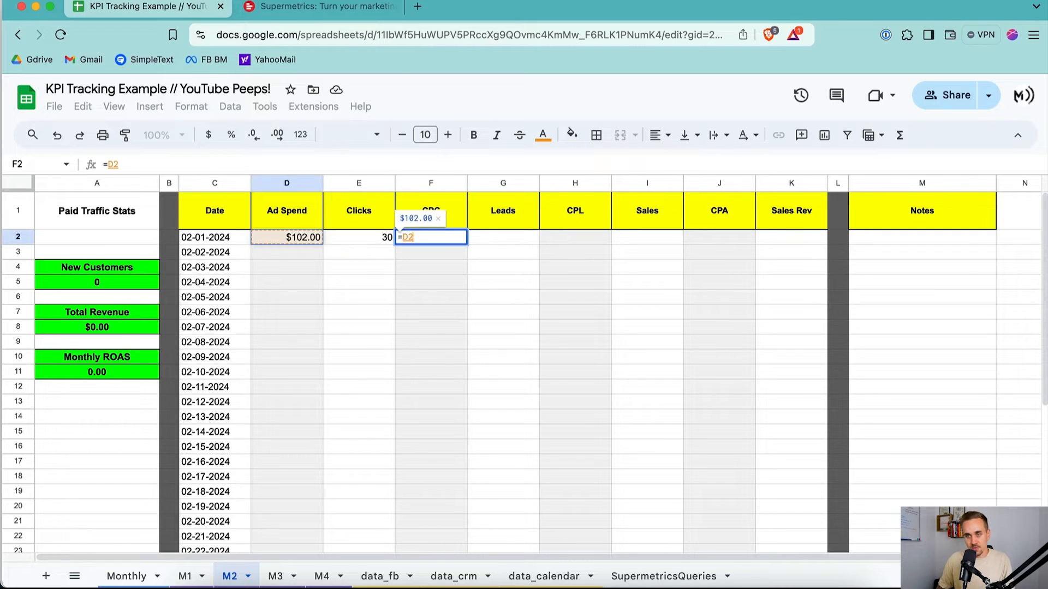
text(/E2)
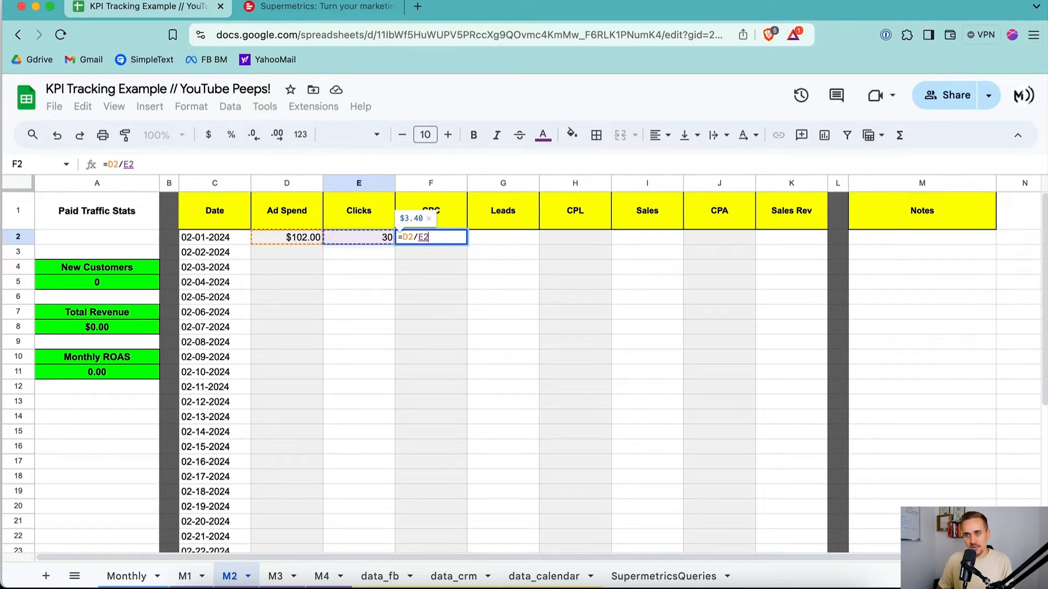
key(Return)
Wrap the Ad Spend VLOOKUP formula in cell D2 with IFERROR
key(Up)
key(Right)
key(Right)
key(Left)
key(Left)
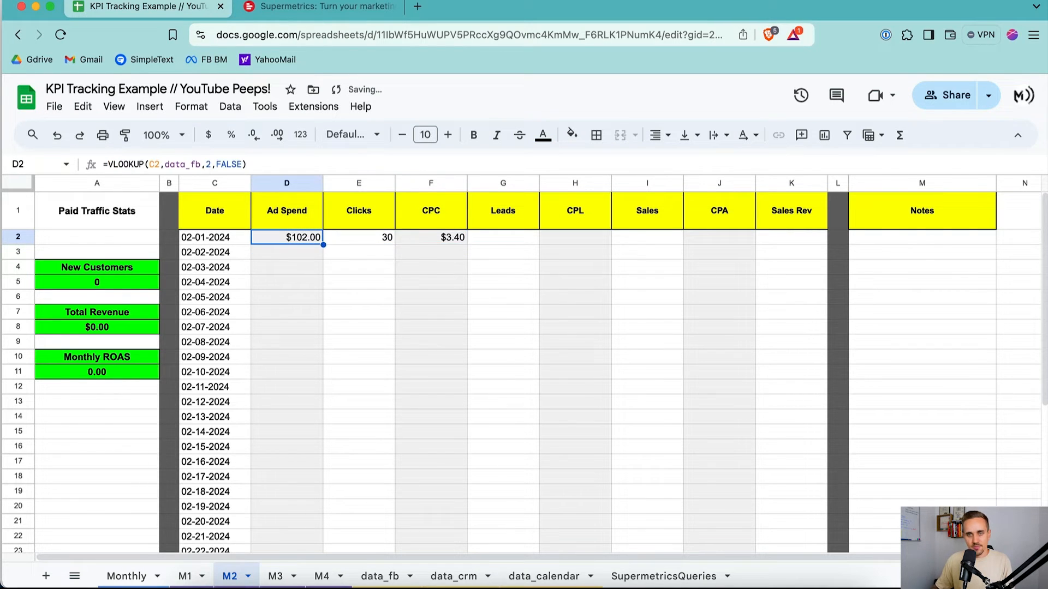
click(111, 164)
key(Left)
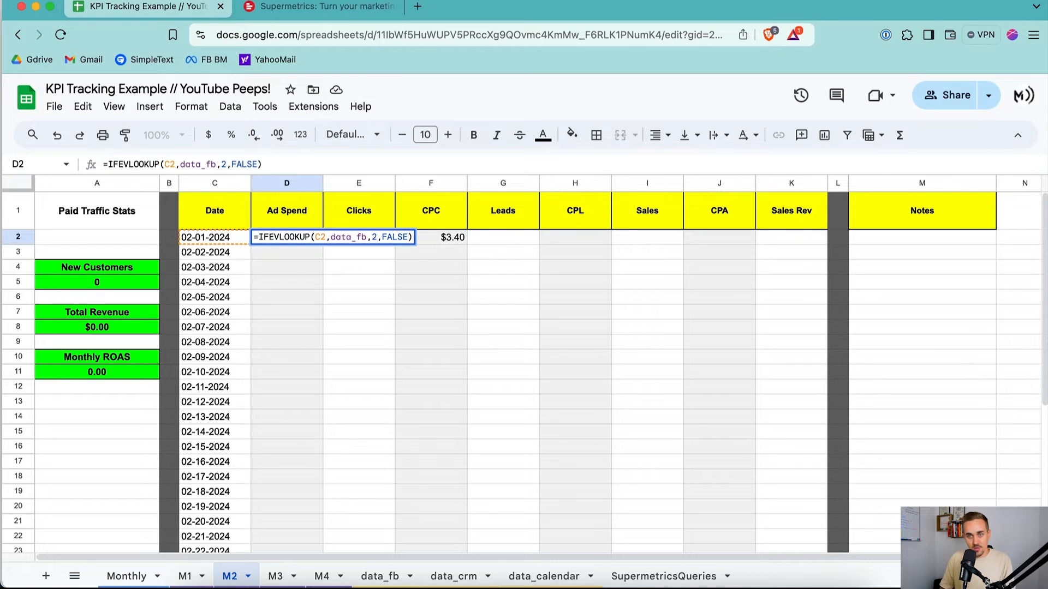
text(RROR)
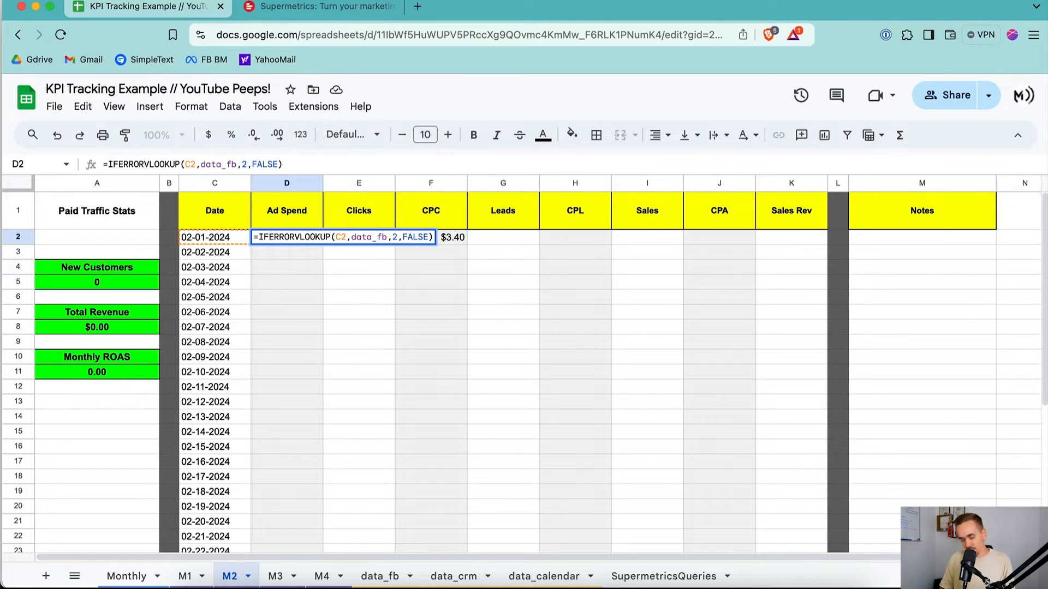
text(()
key(Tab)
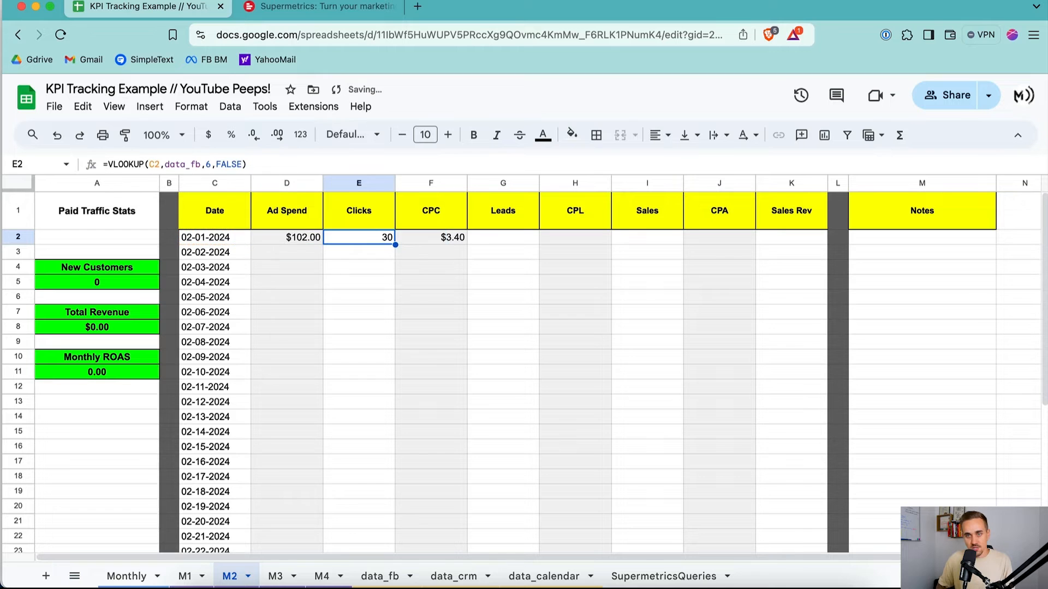
Wrap the Clicks VLOOKUP formula in cell E2 with IFERROR
click(103, 167)
text(IFERROR()
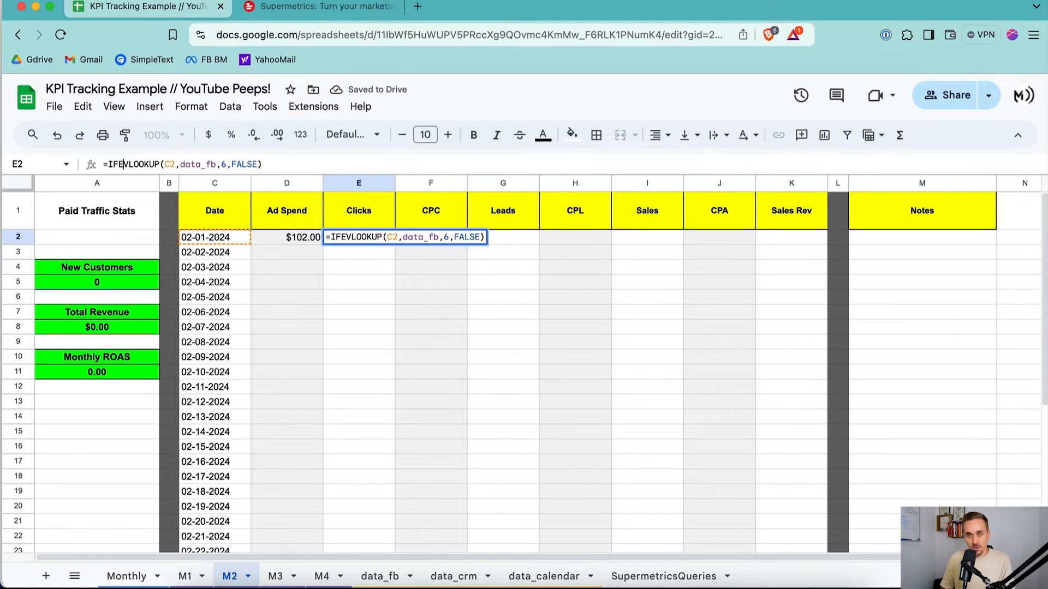
click(289, 165)
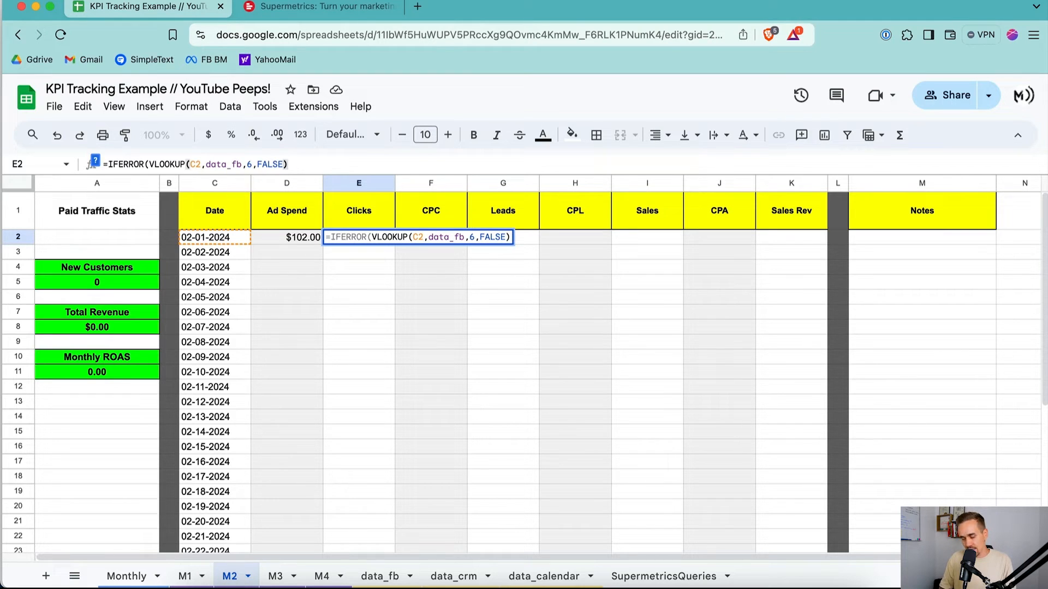
key(Tab)
Wrap the CPC ratio formula in cell F2 with IFERROR
click(103, 165)
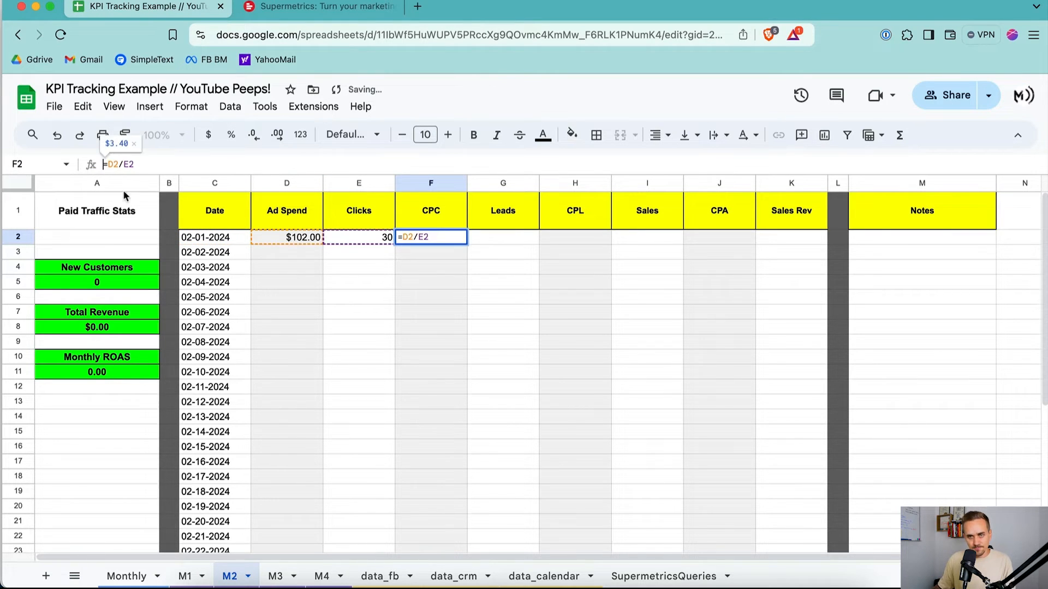
text(IFERROR)
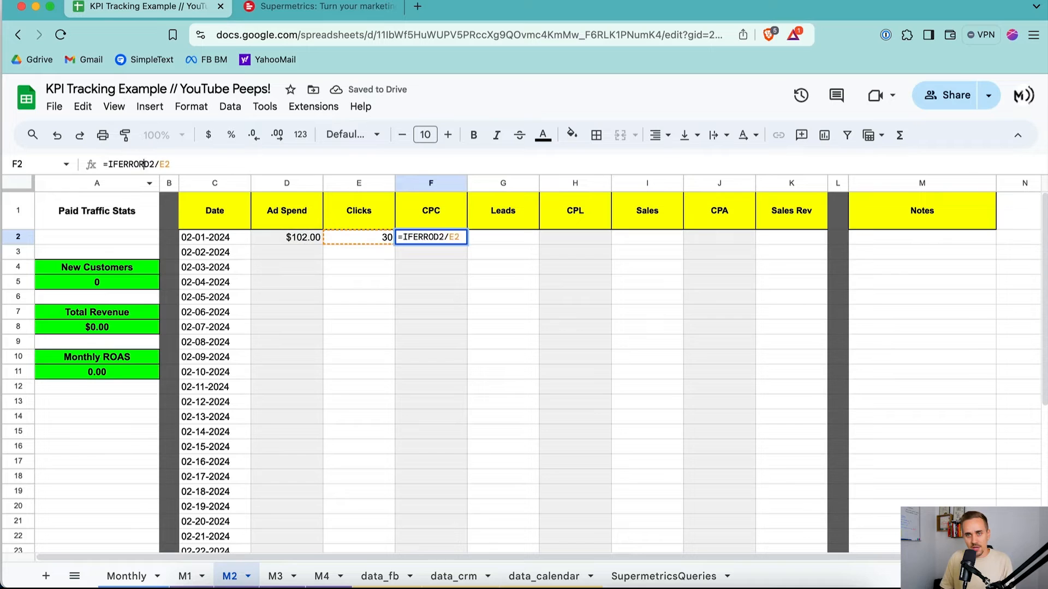
text(()
click(175, 165)
key(Tab)
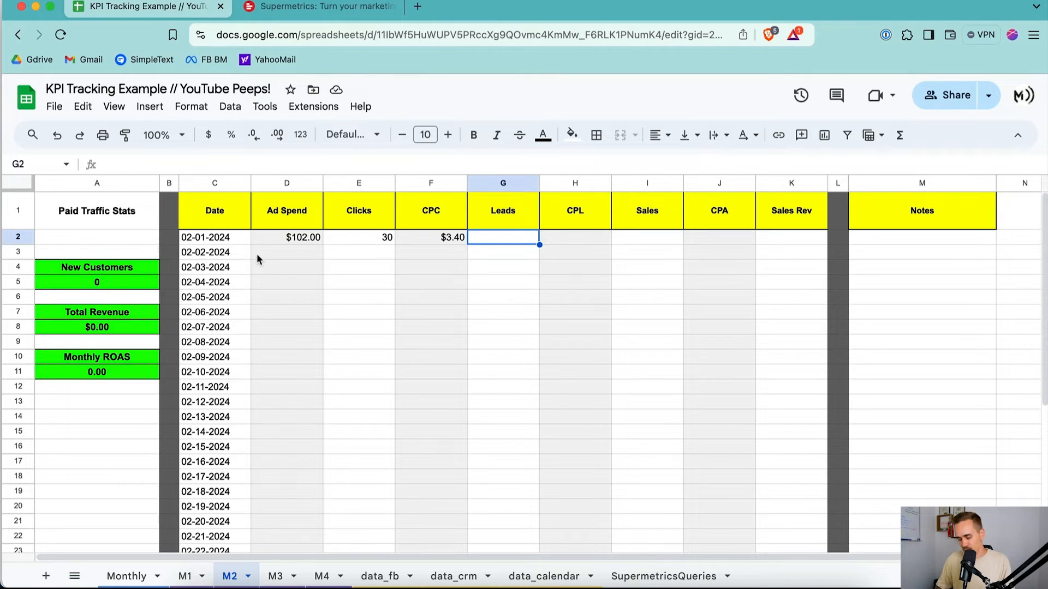
Start an IFERROR-wrapped VLOOKUP in the Leads cell G2 that looks up C2 in the data_fb range
text(=IF)
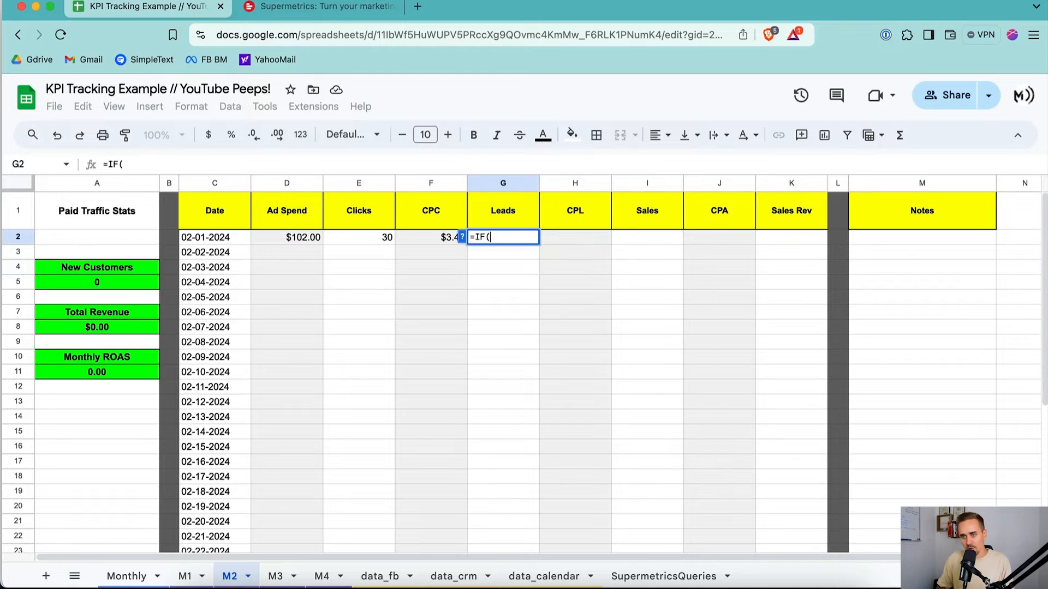
text(E)
key(Tab)
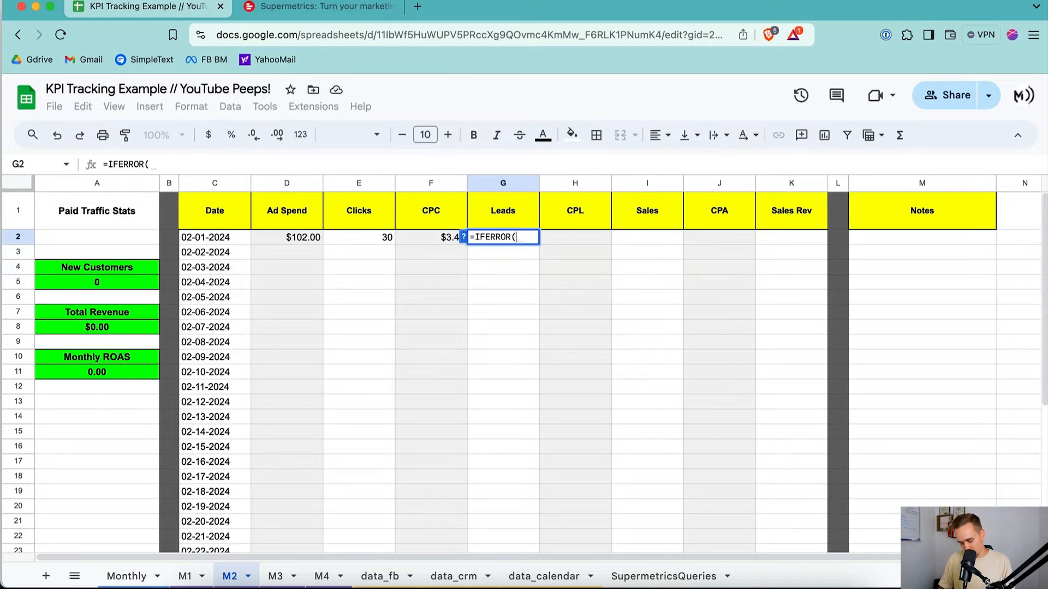
text(VL)
key(Tab)
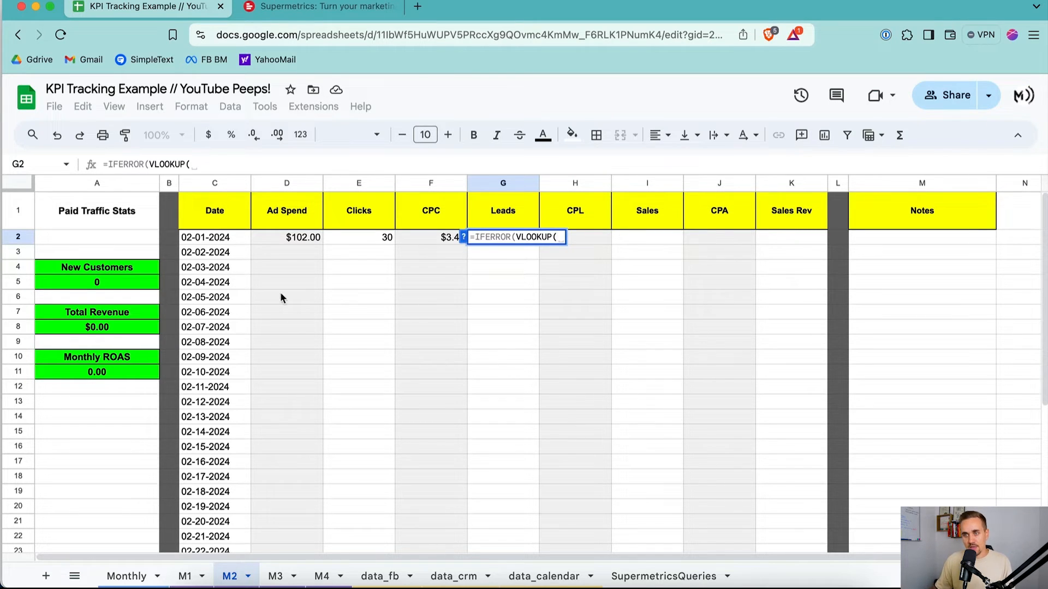
click(218, 239)
text(,da)
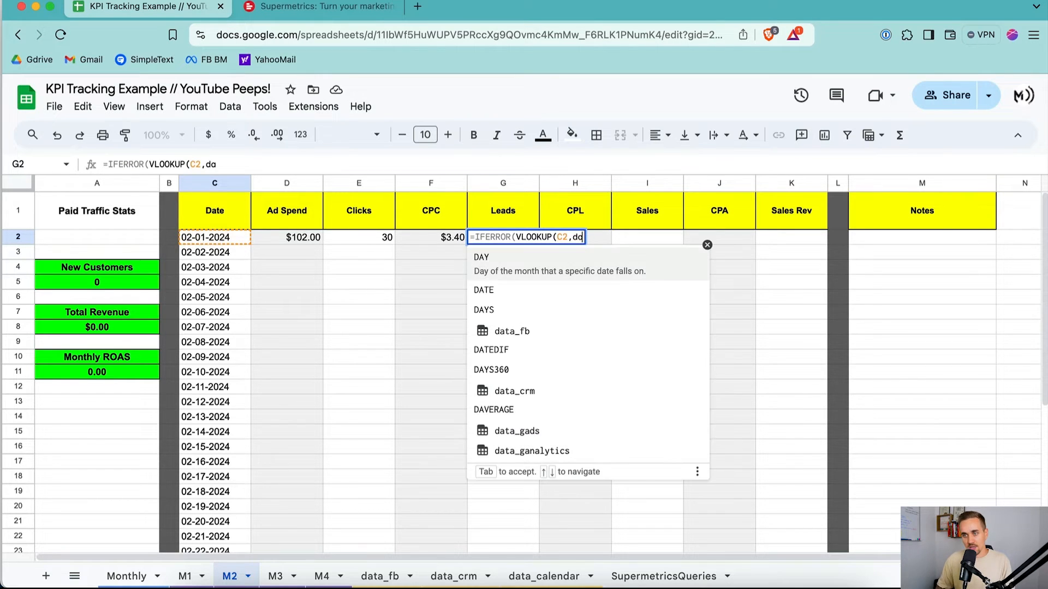
key(Down)
key(Down)
key(Down)
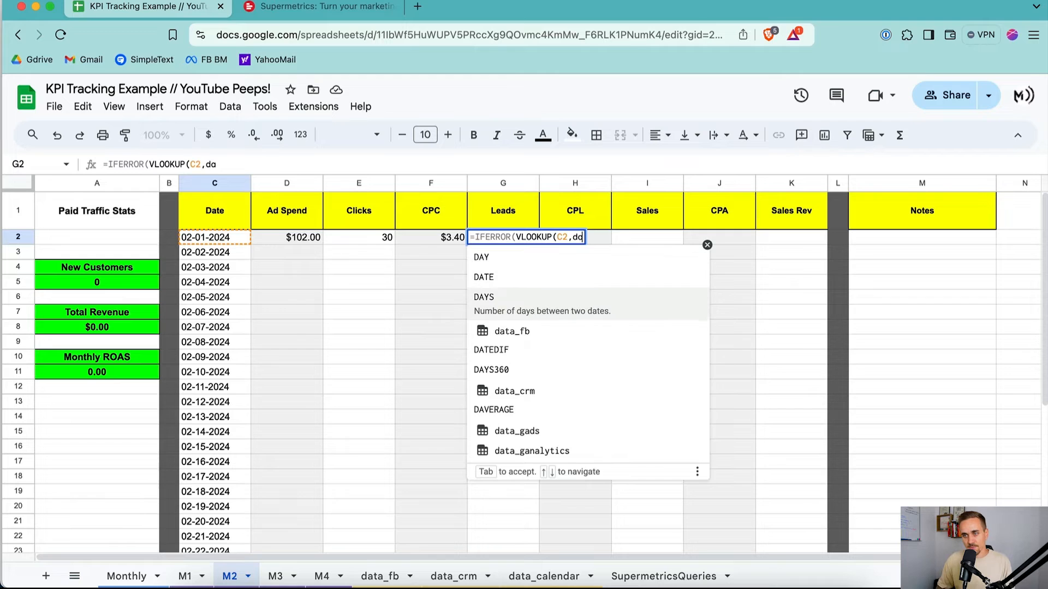
key(Tab)
text(,)
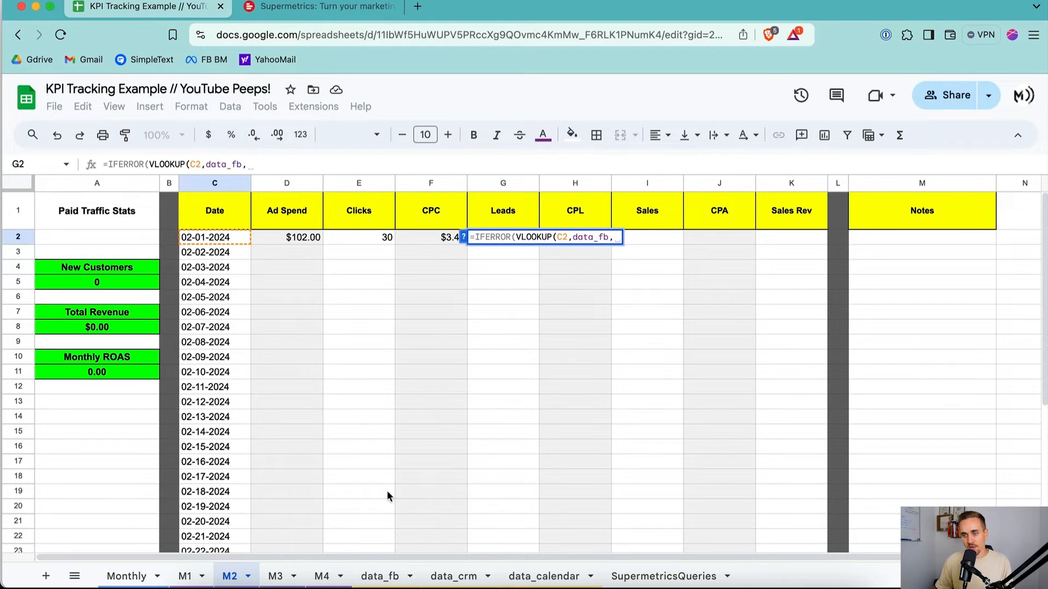
Check the data_fb sheet and replace the G2 lookup range with data_crm
click(383, 576)
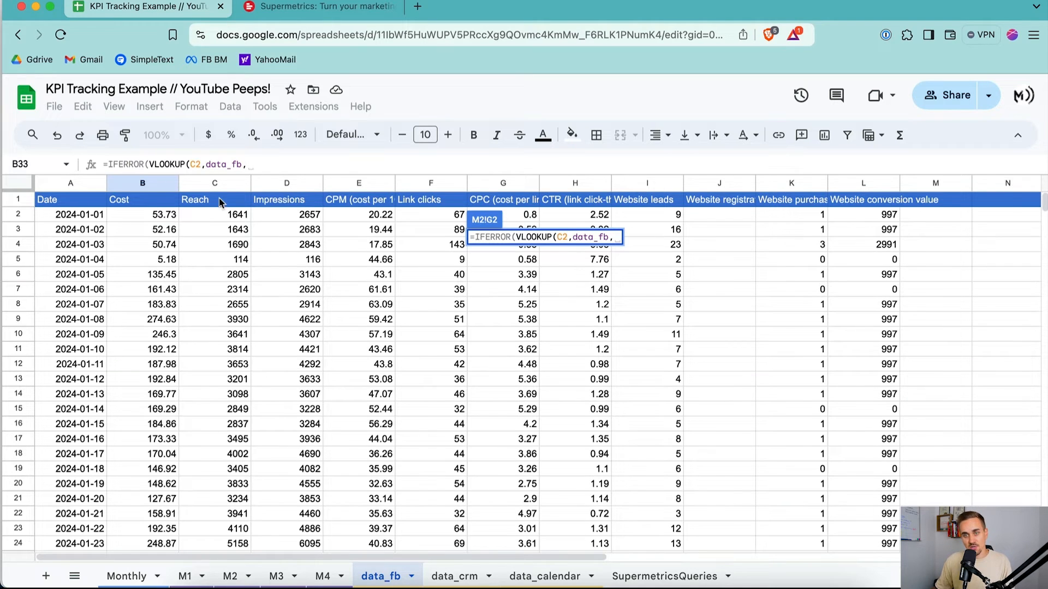
click(229, 164)
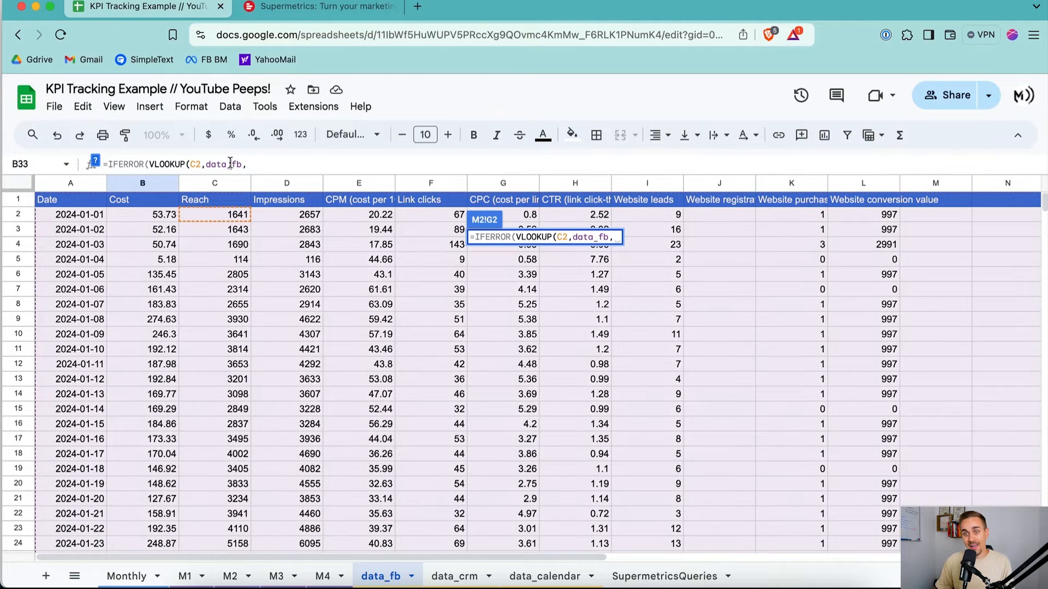
double_click(229, 164)
text(data_)
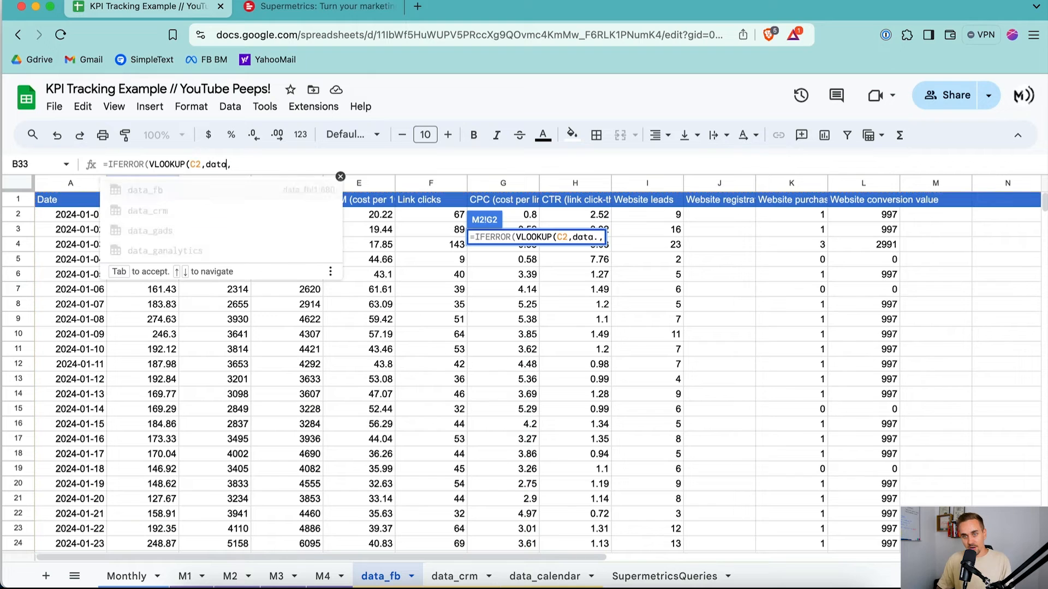
click(262, 210)
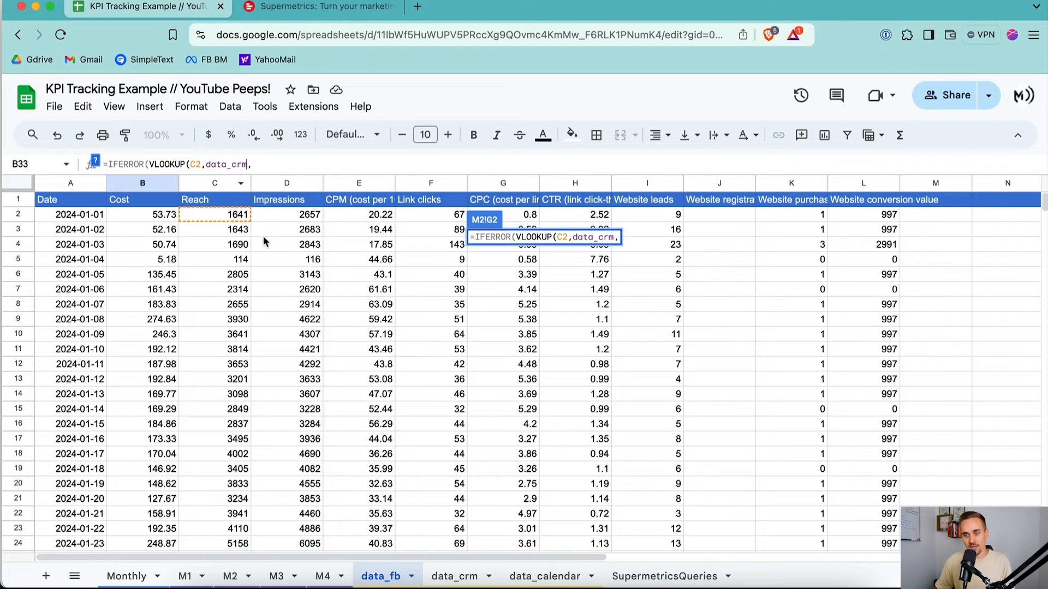
Find the New Leads column on data_crm and complete the G2 VLOOKUP with column index 2 and FALSE
click(448, 577)
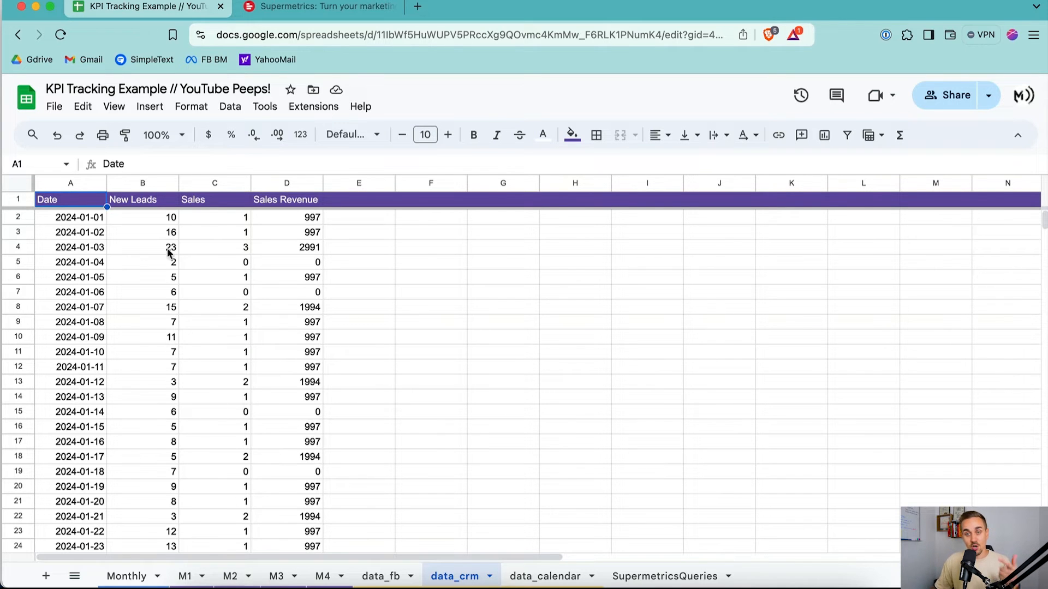
click(233, 576)
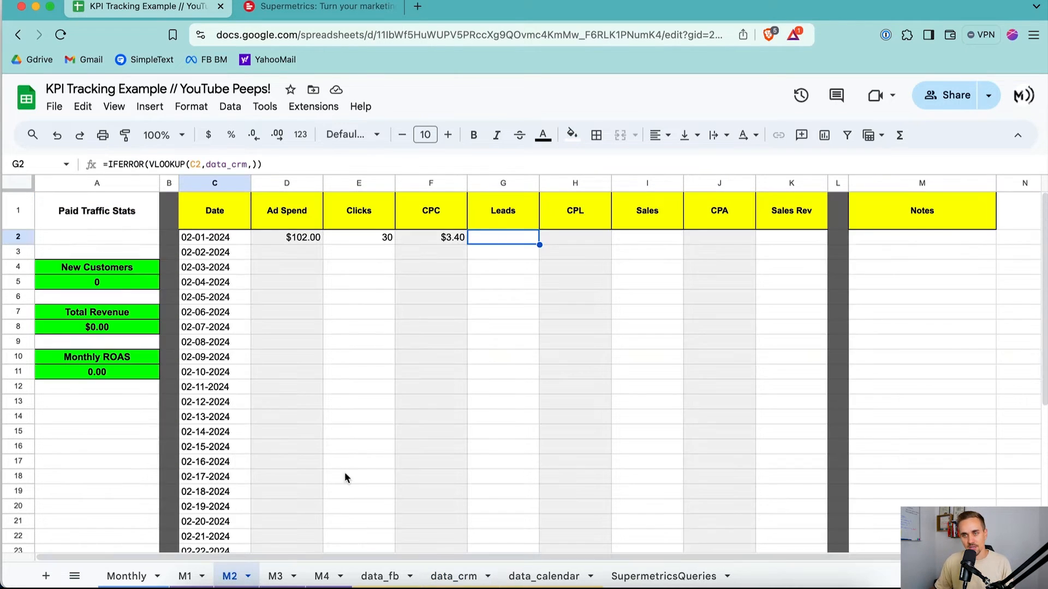
click(253, 164)
text(2,D)
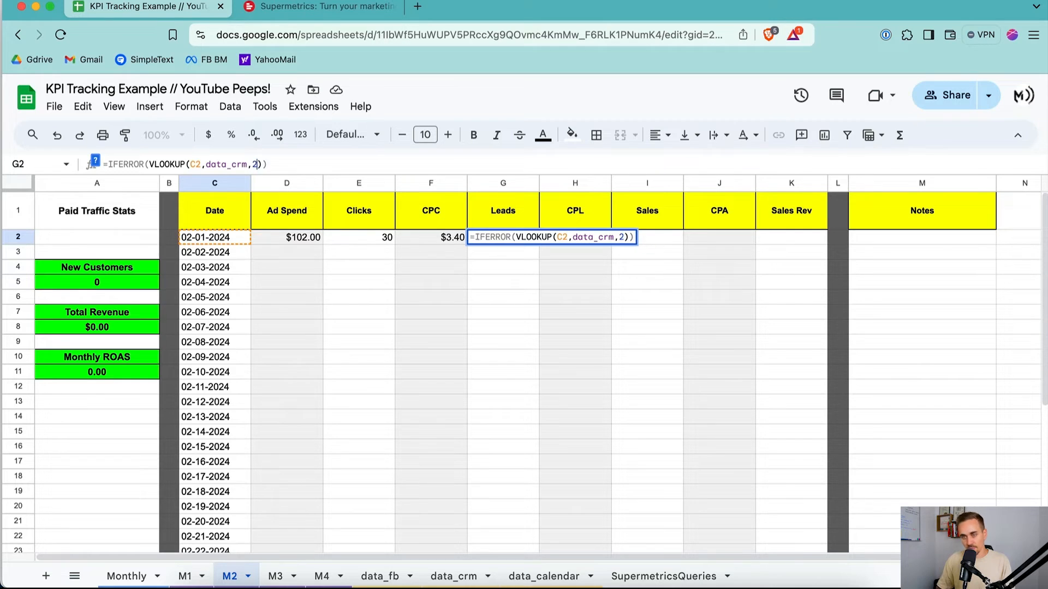
key(BackSpace)
text(FLASE)
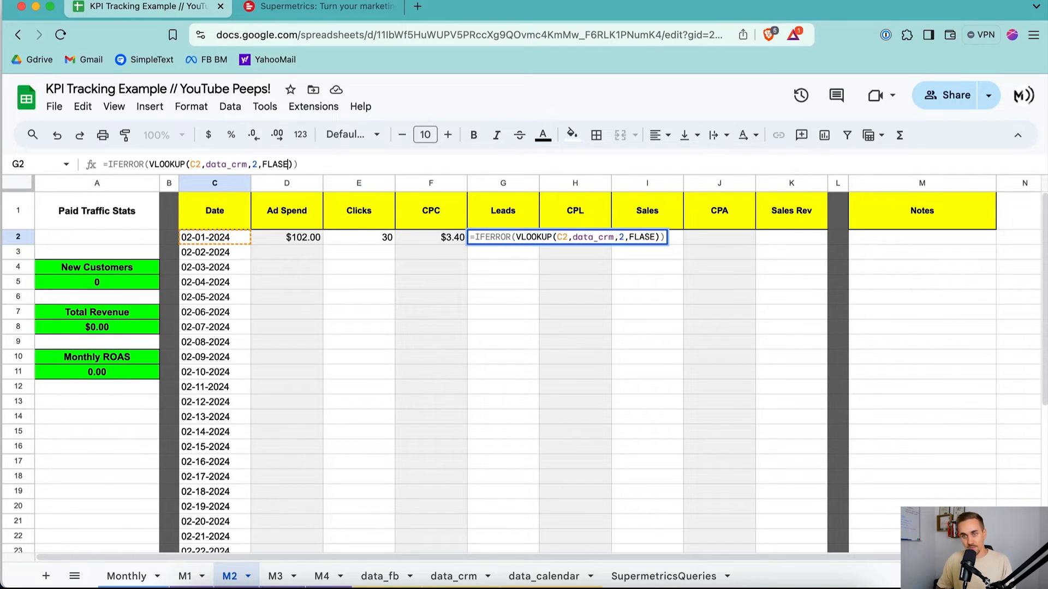
key(BackSpace)
key(BackSpace)
key(BackSpace)
key(BackSpace)
text(ALSE)
key(Return)
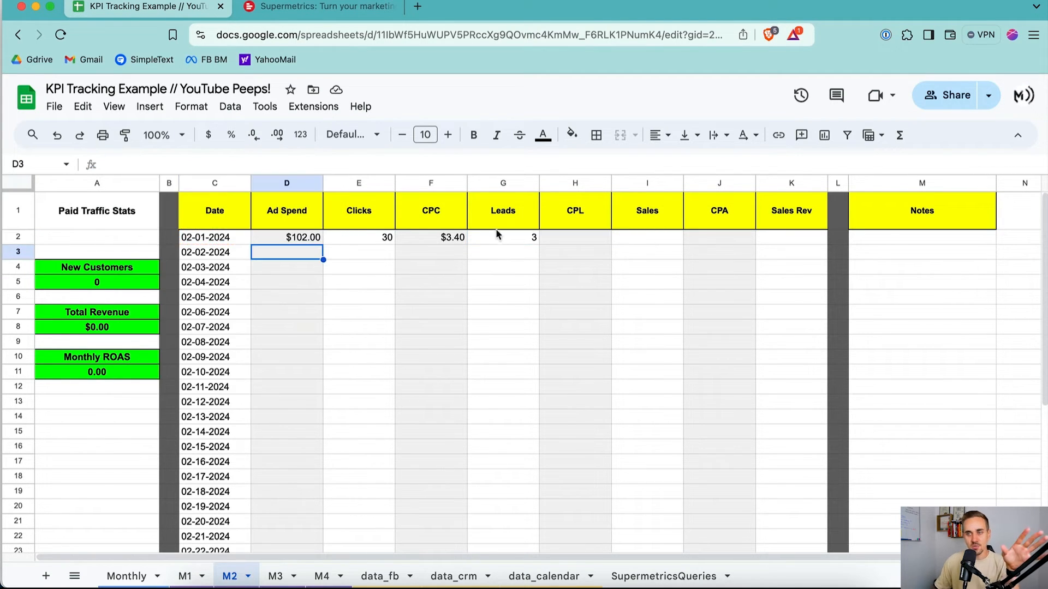
Enter =IF(D2/G2) in the CPL cell H2 to divide ad spend by leads
click(500, 238)
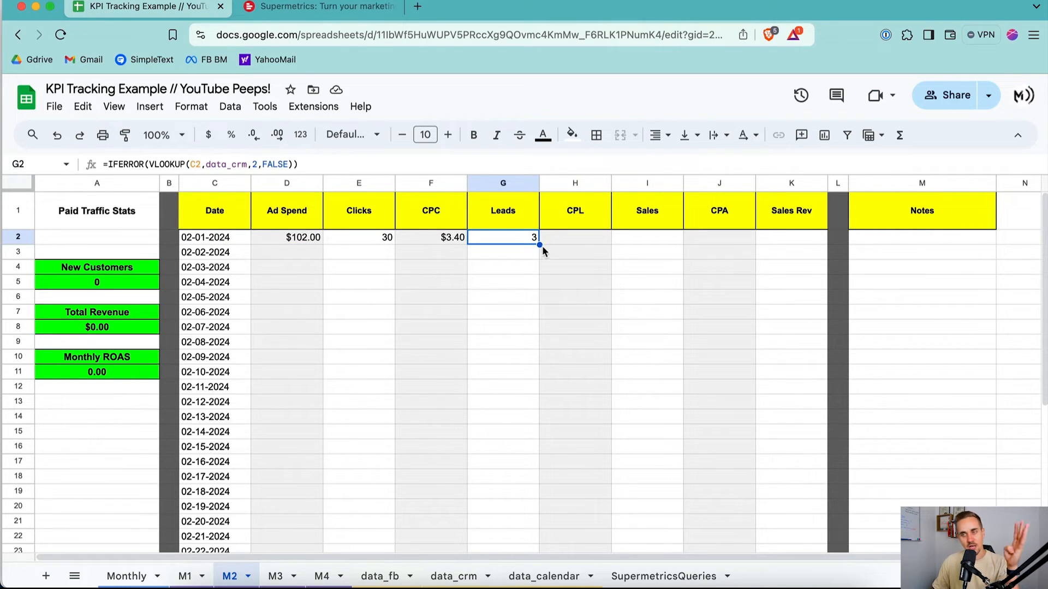
click(558, 244)
text(=IF()
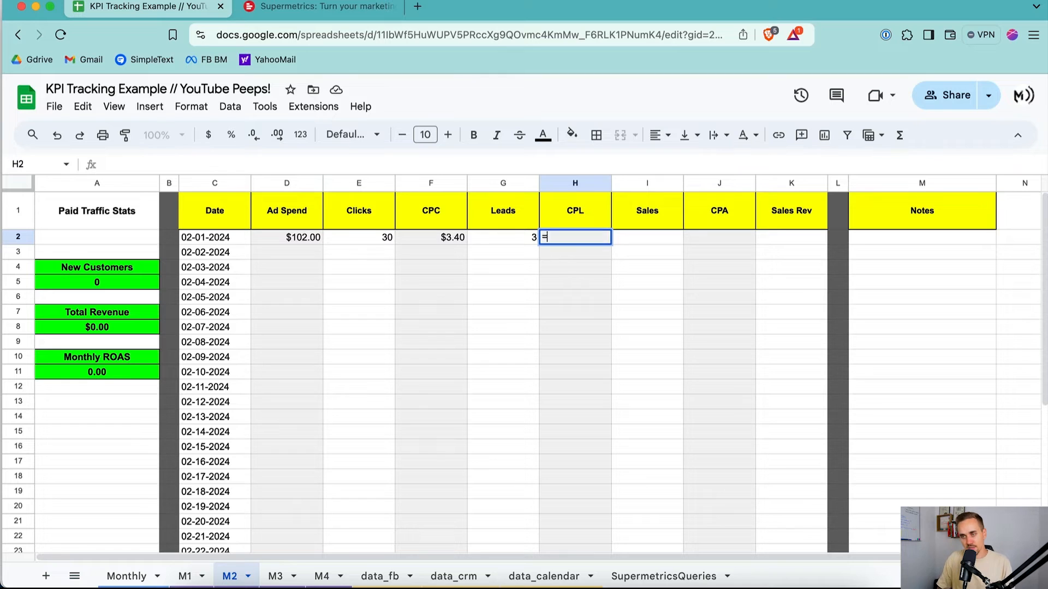
key(Left)
key(Left)
key(Left)
key(Left)
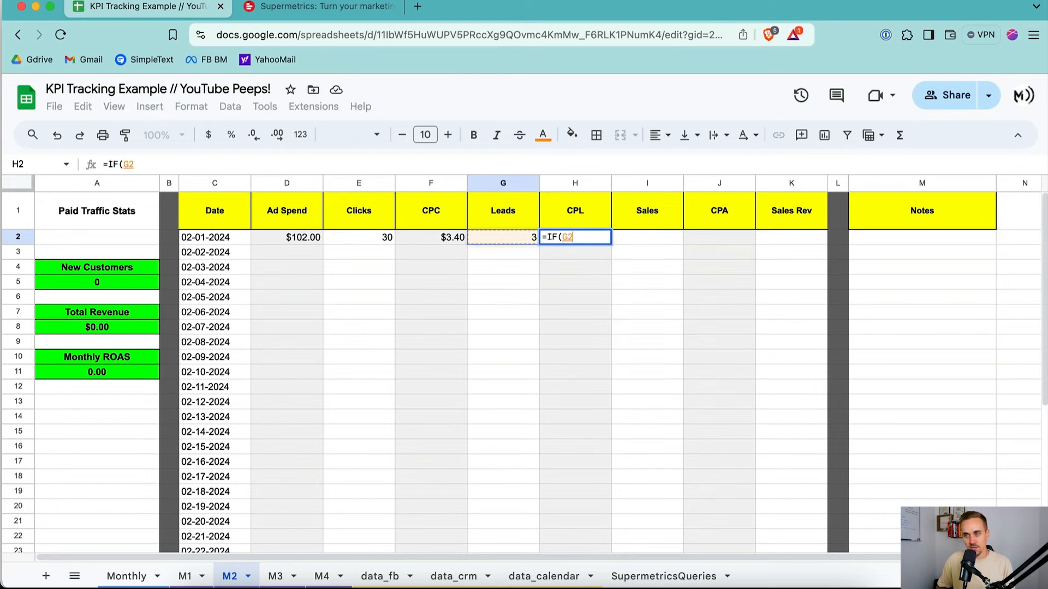
text(/)
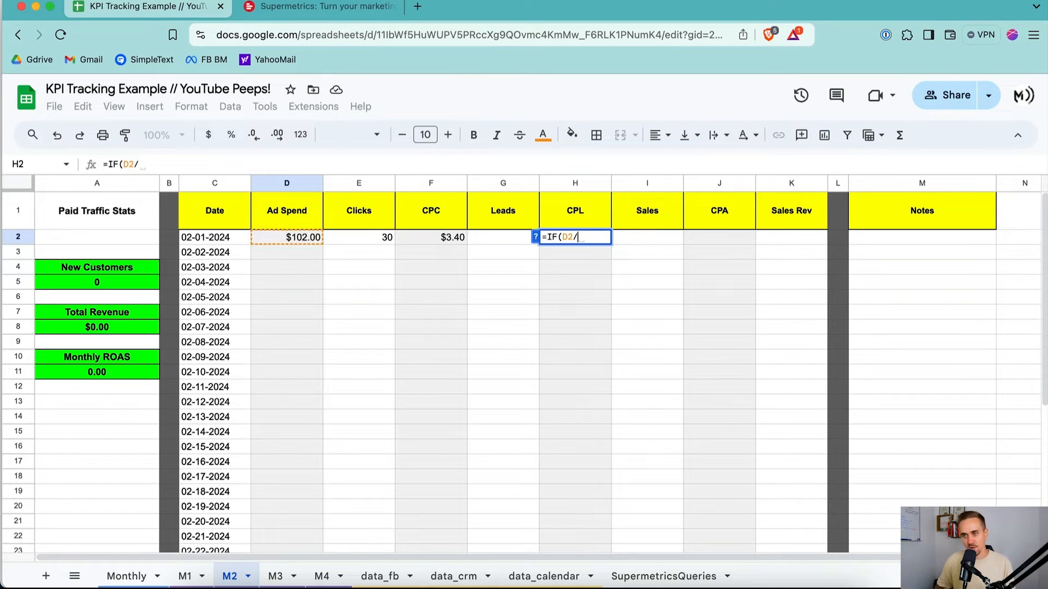
key(Left)
key(Return)
key(Up)
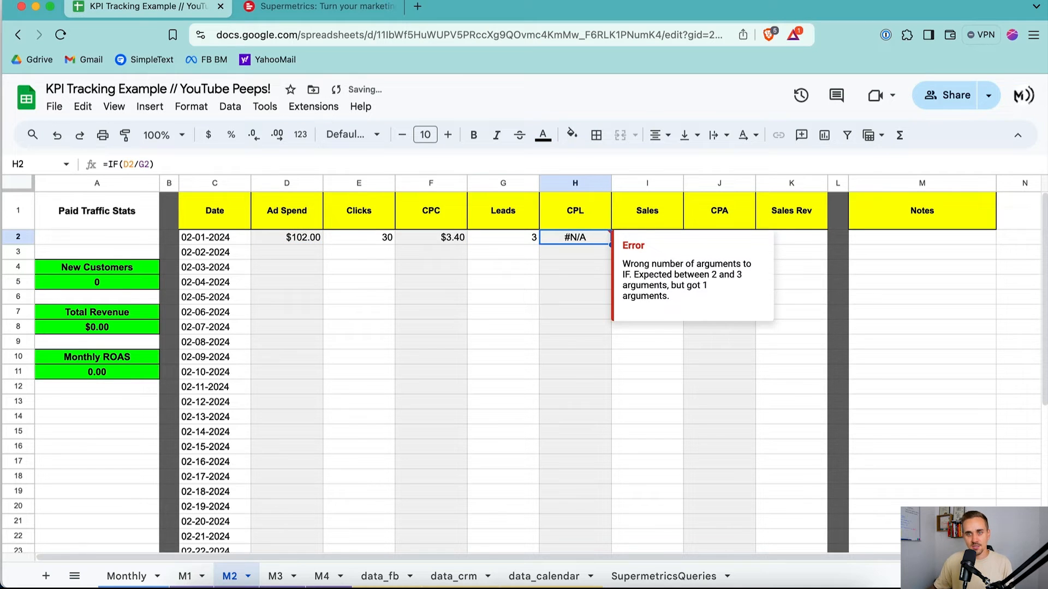
Change the IF function in the CPL formula of cell H2 to IFERROR
click(120, 164)
text(E)
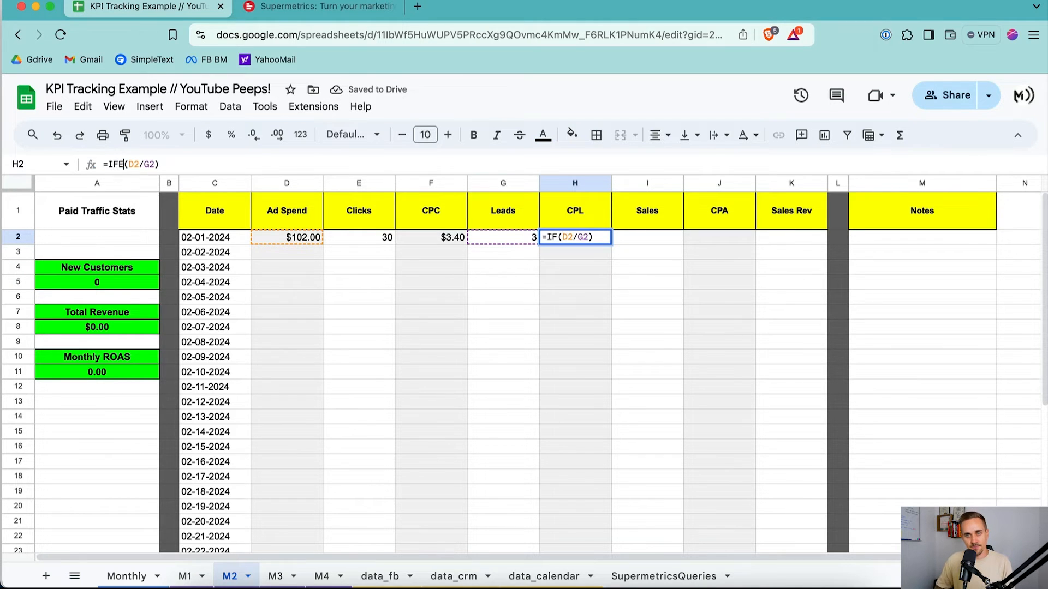
key(Tab)
key(Return)
key(Up)
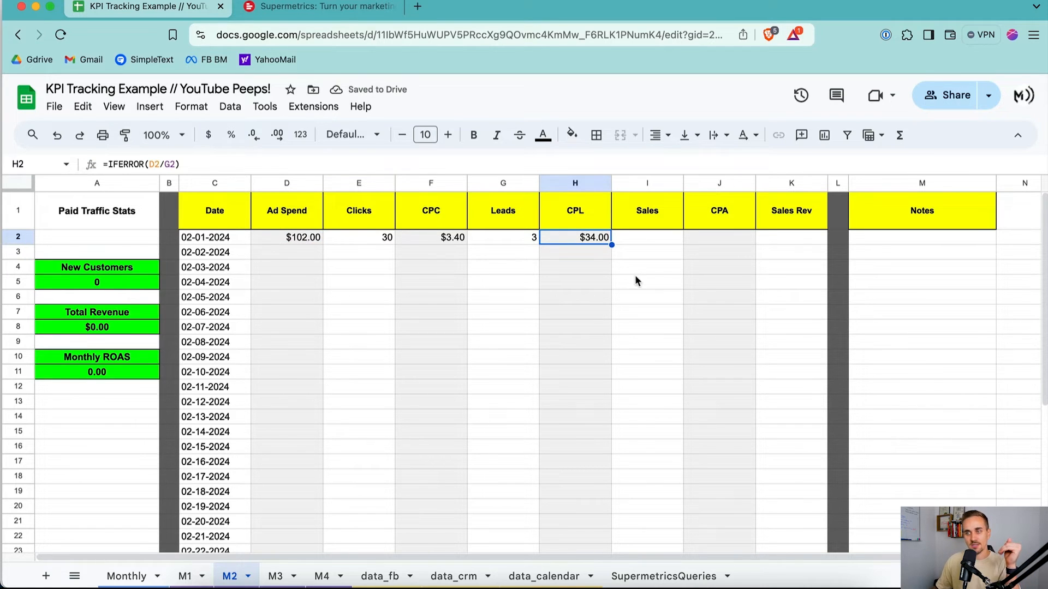
click(626, 239)
text(=)
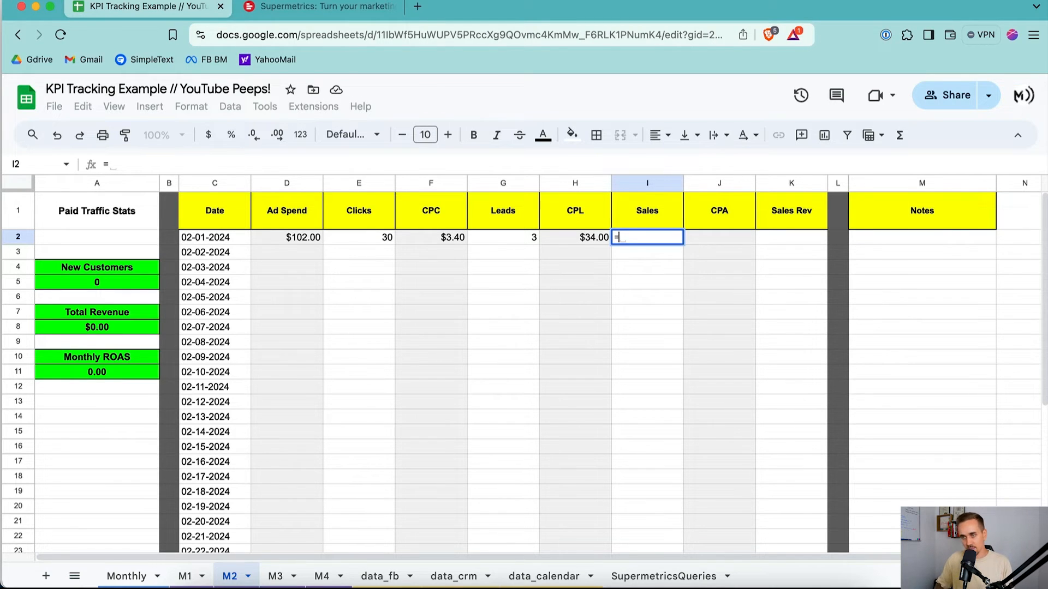
key(BackSpace)
Copy the IFERROR VLOOKUP formula text from the Leads cell G2
key(Left)
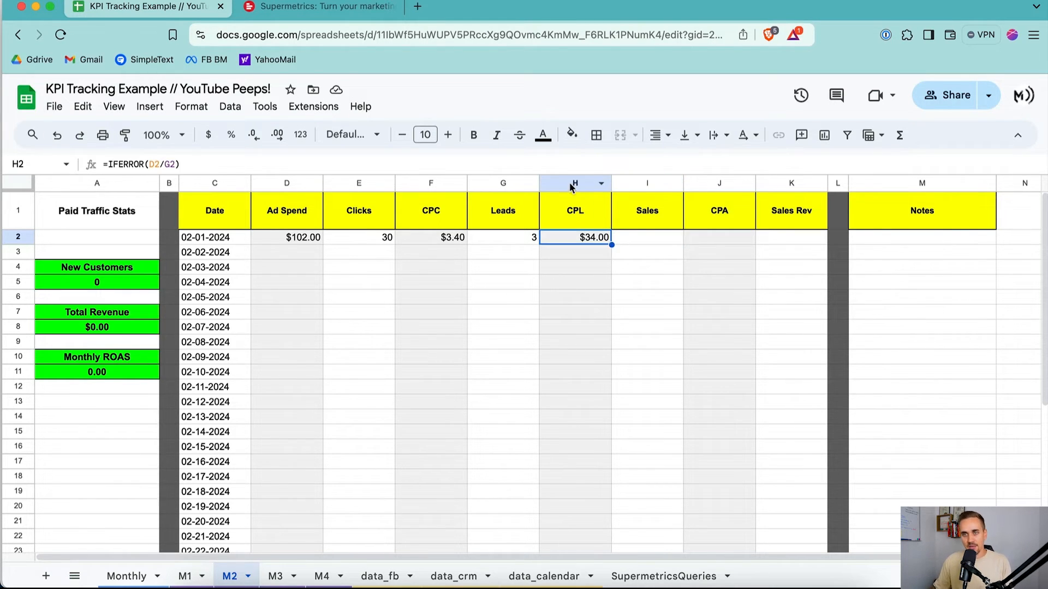
key(Left)
click(334, 166)
key(super+a)
key(Escape)
Check the Sales column on data_crm, paste the copied formula into M2 cell I2 and set its column index to 3
click(650, 239)
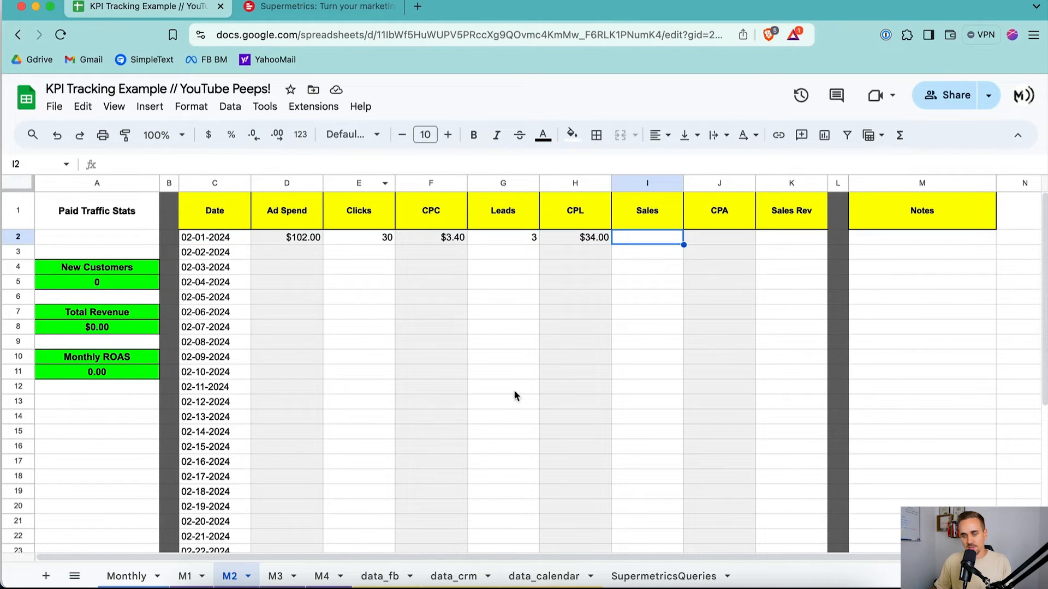
click(453, 577)
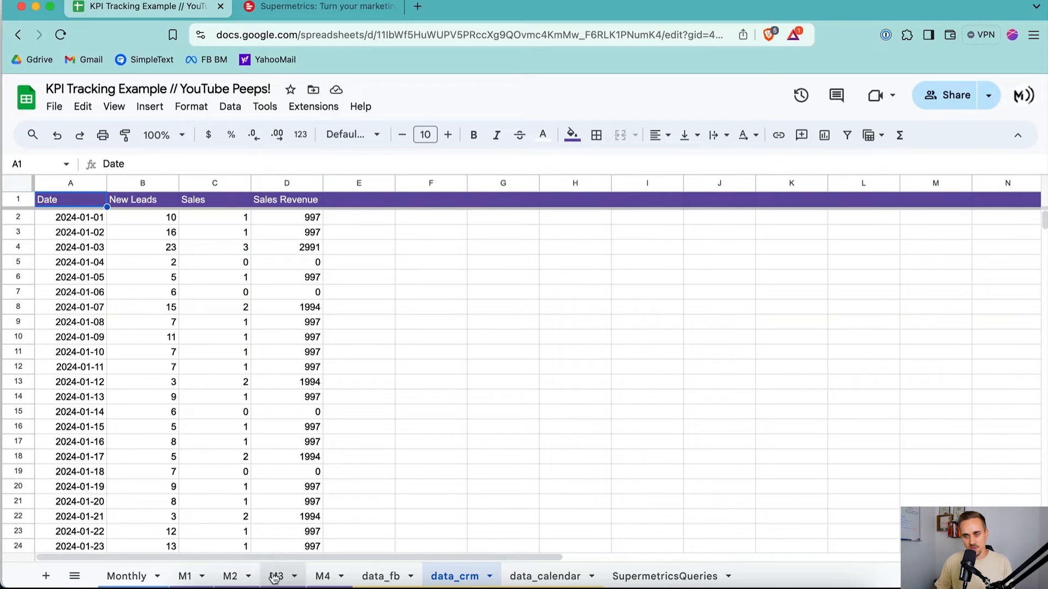
click(232, 577)
click(250, 164)
key(ctrl+v)
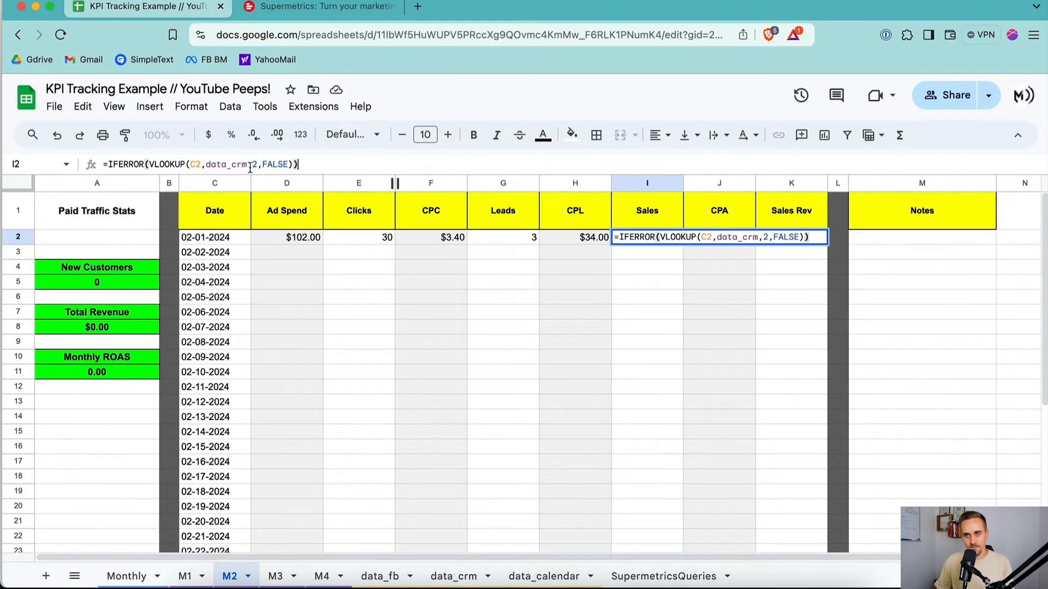
click(258, 164)
key(BackSpace)
text(3)
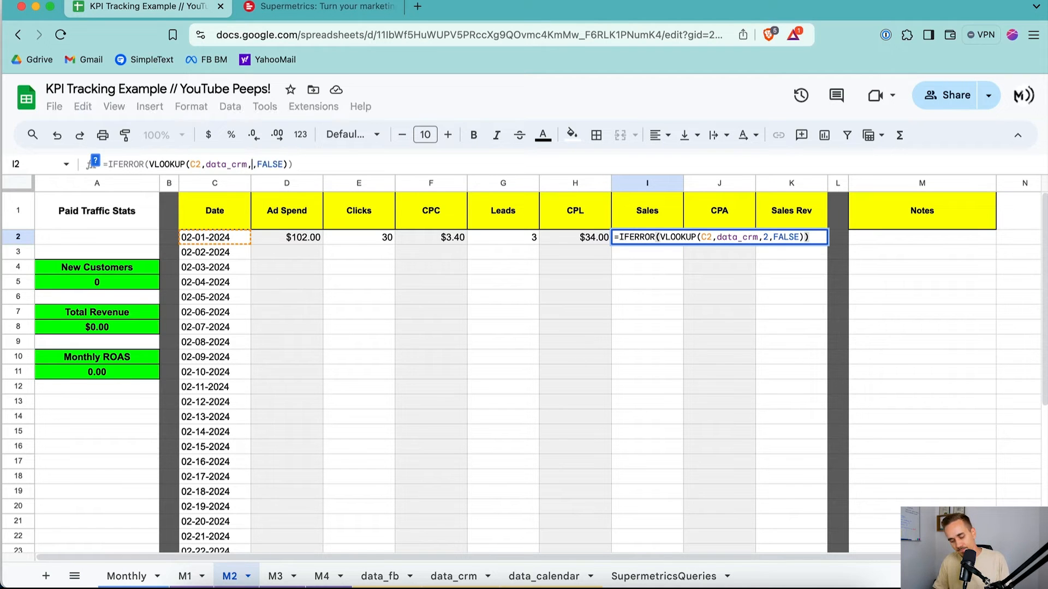
key(Tab)
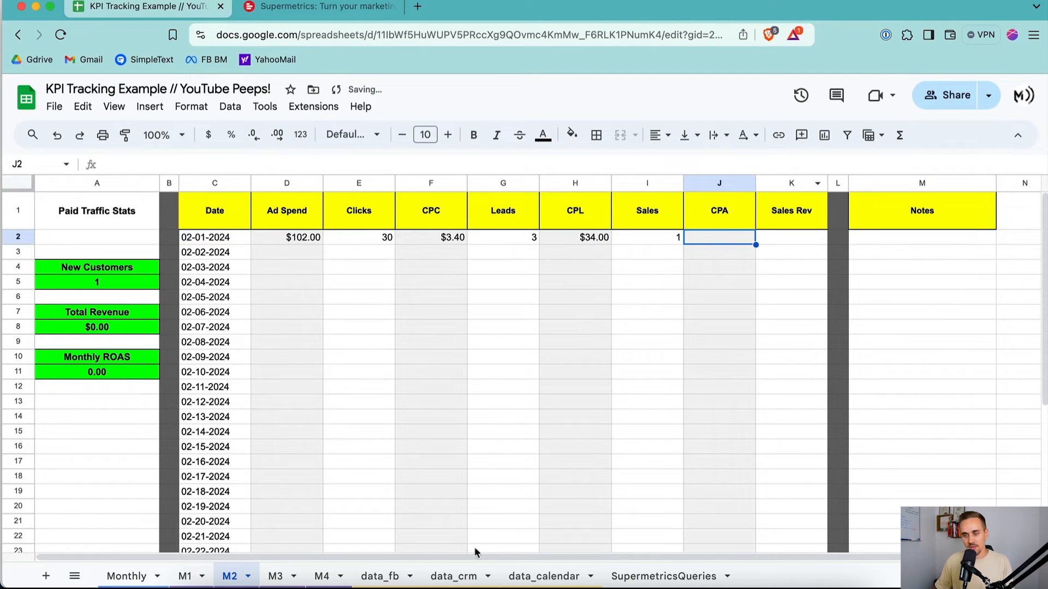
Enter =IFERROR(D2/I2) in the CPA cell J2 to divide ad spend by sales
text(=)
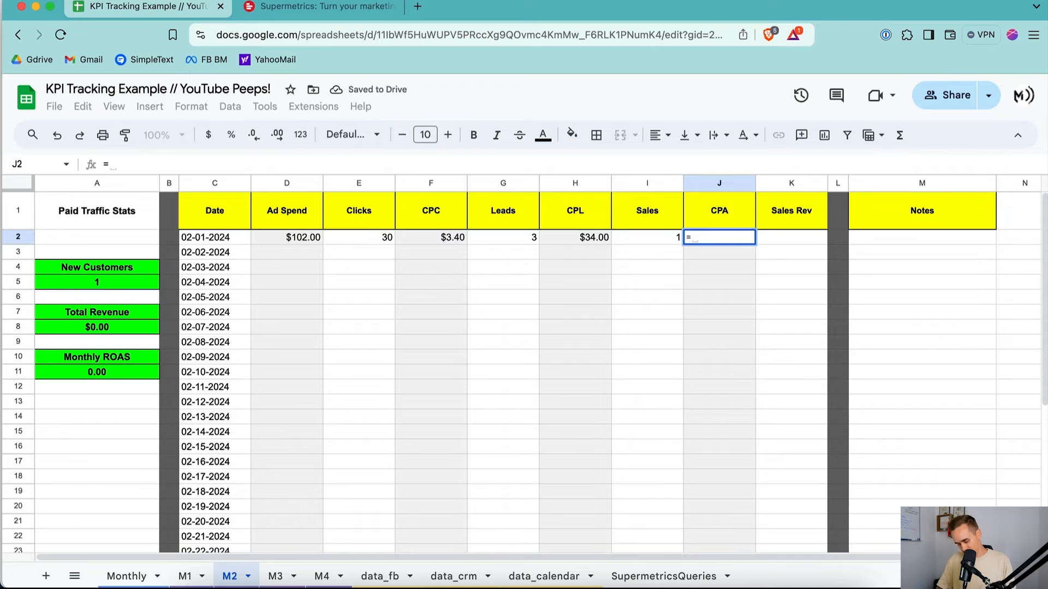
text(IFE)
key(Tab)
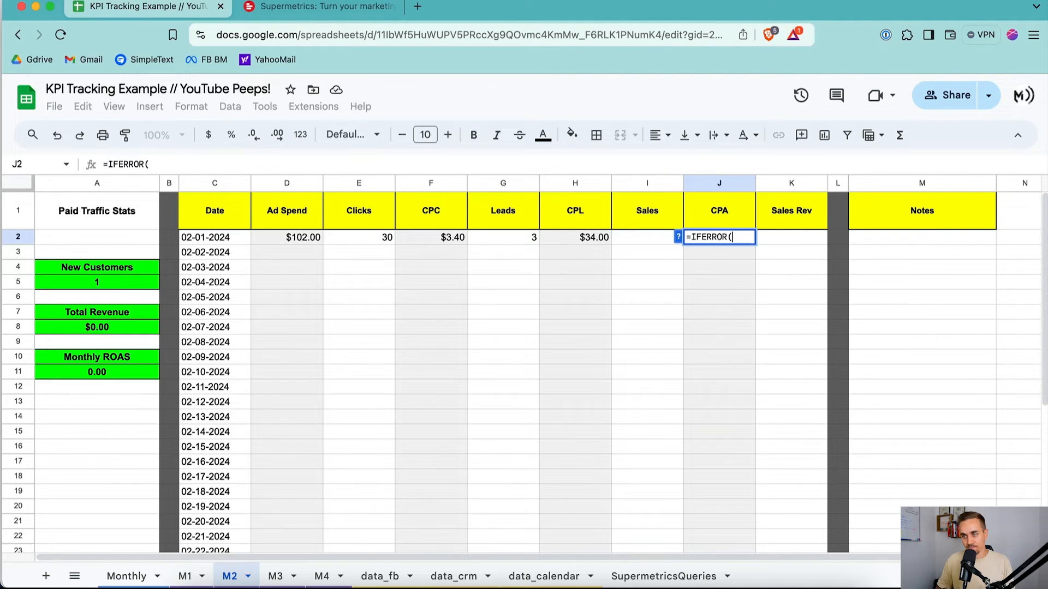
key(Left)
key(Left)
key(Left)
key(Left)
key(Left)
key(Left)
text(/)
key(Left)
key(Return)
key(Up)
key(Right)
key(Right)
key(Right)
key(Right)
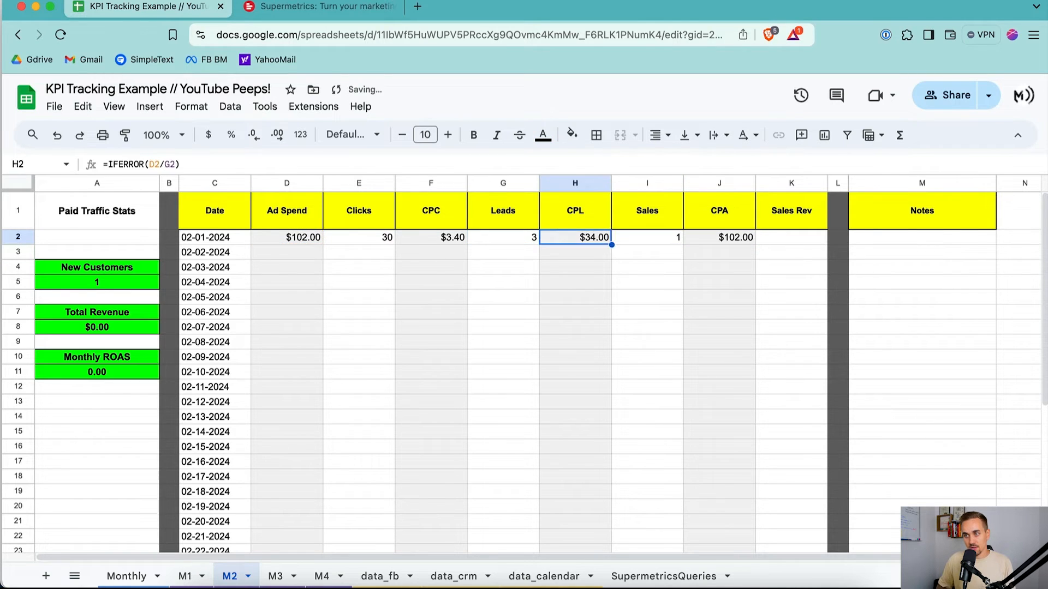
Copy the IFERROR VLOOKUP formula text from the Sales cell I2 on sheet M2
text(=)
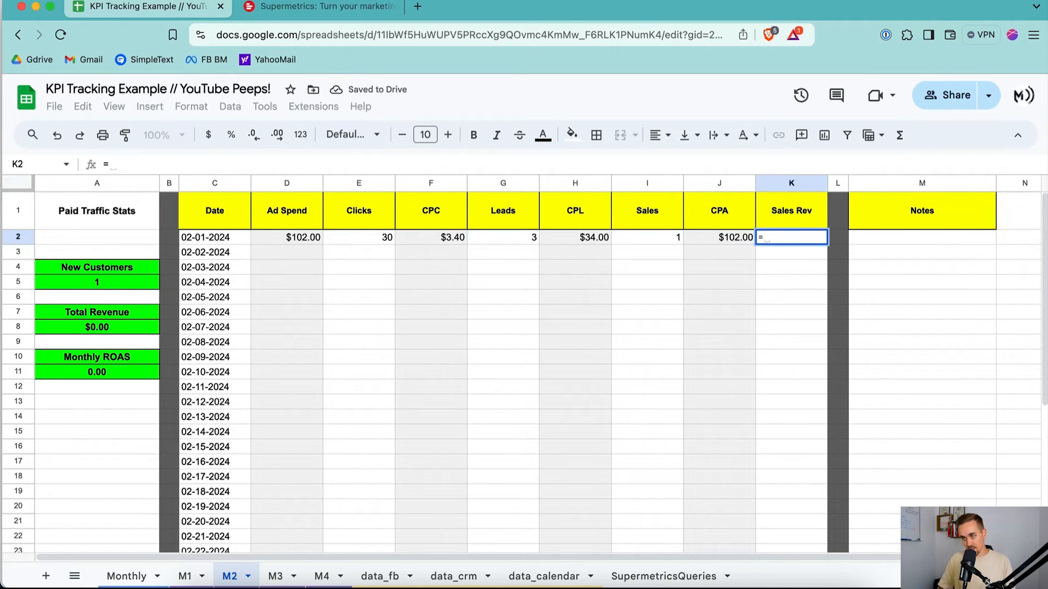
key(Escape)
key(Left)
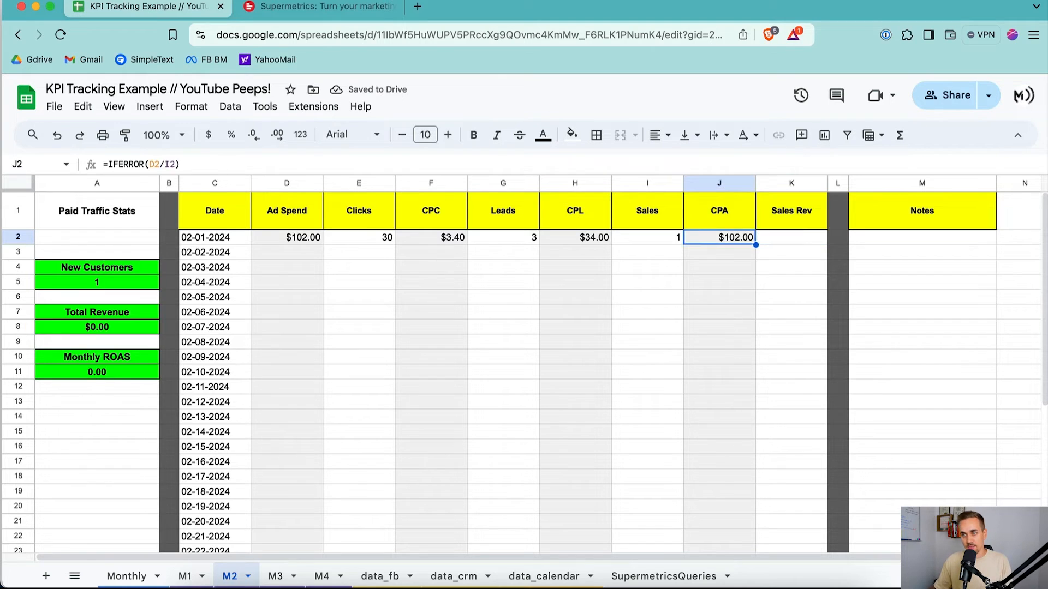
key(Left)
triple_click(310, 160)
key(super+c)
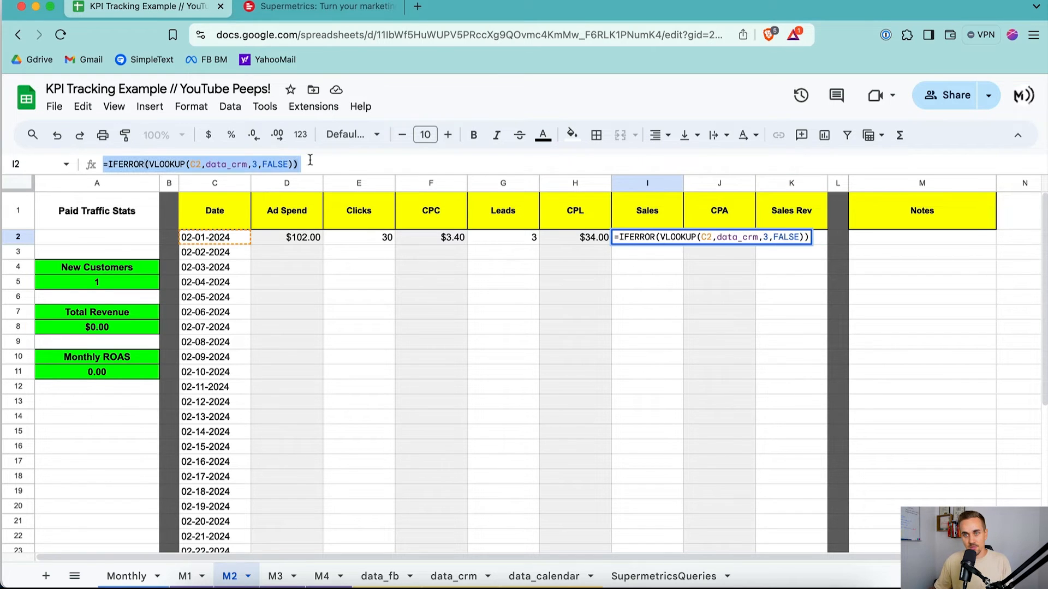
Check the Sales Revenue column on data_crm, paste the copied formula into M2 cell K2 and point its column index to Sales Revenue
click(471, 577)
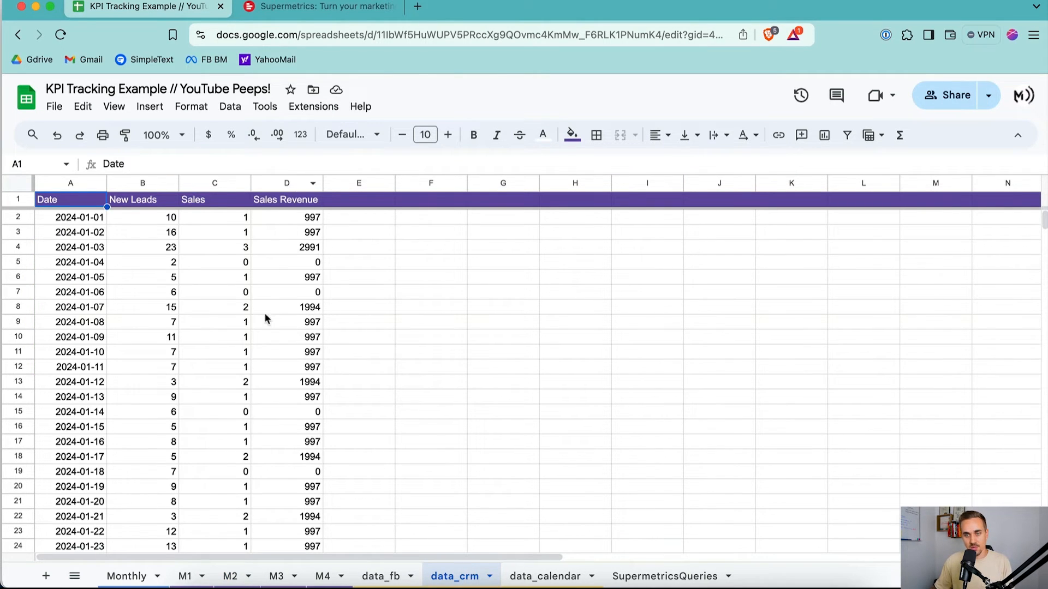
click(234, 577)
click(772, 240)
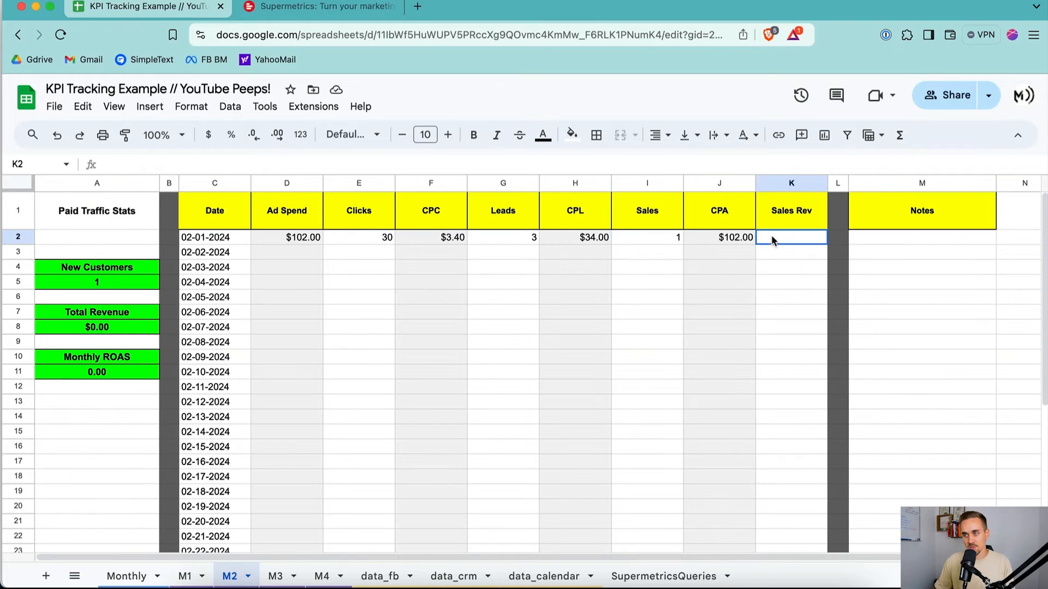
click(257, 170)
key(super+v)
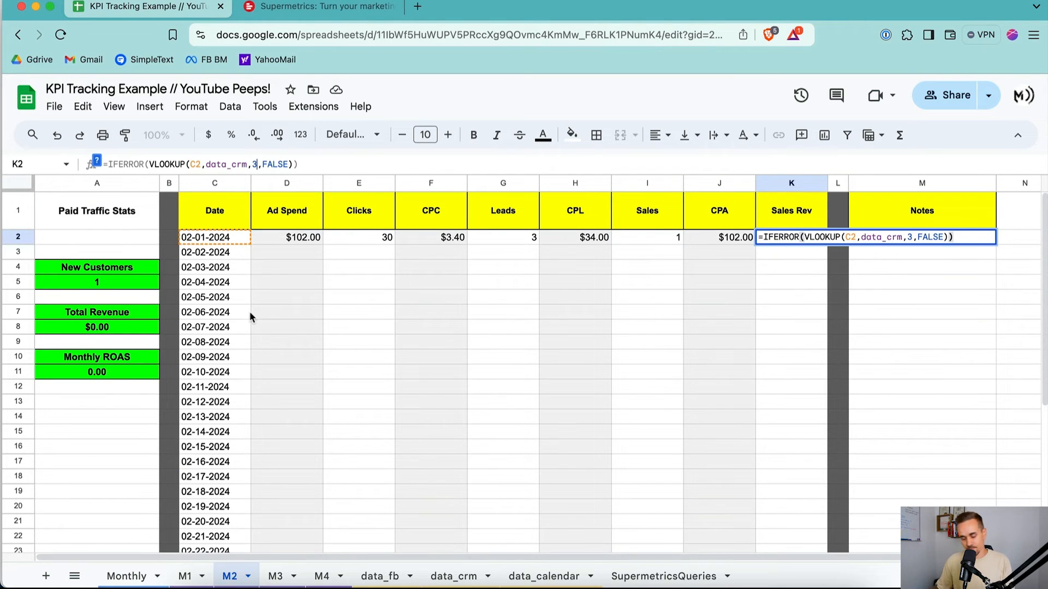
key(Return)
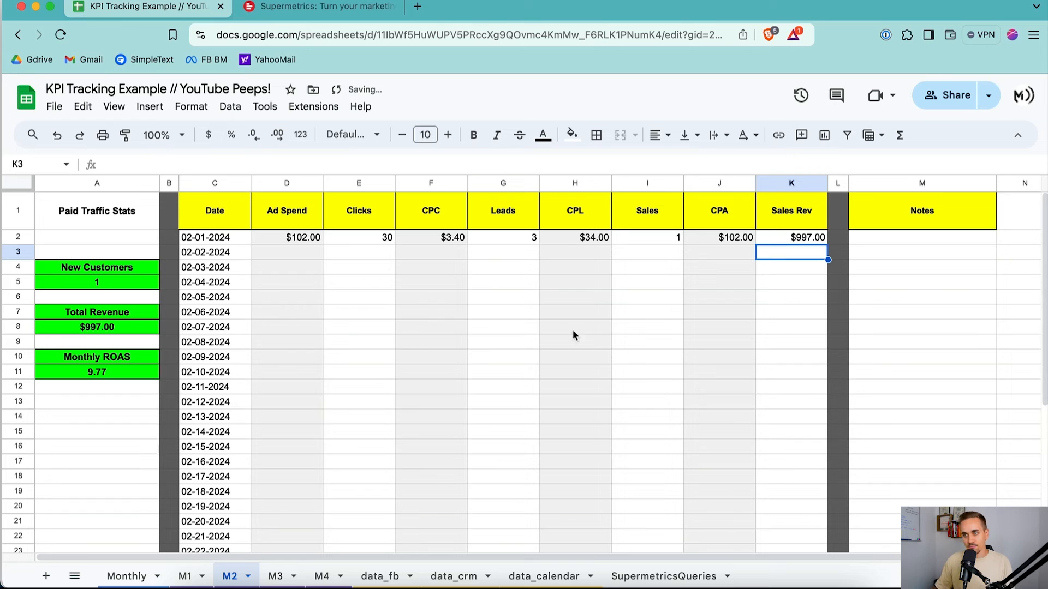
Fill the row 2 formulas in D2:K2 down through row 32 of sheet M2
click(310, 240)
shift+click(797, 241)
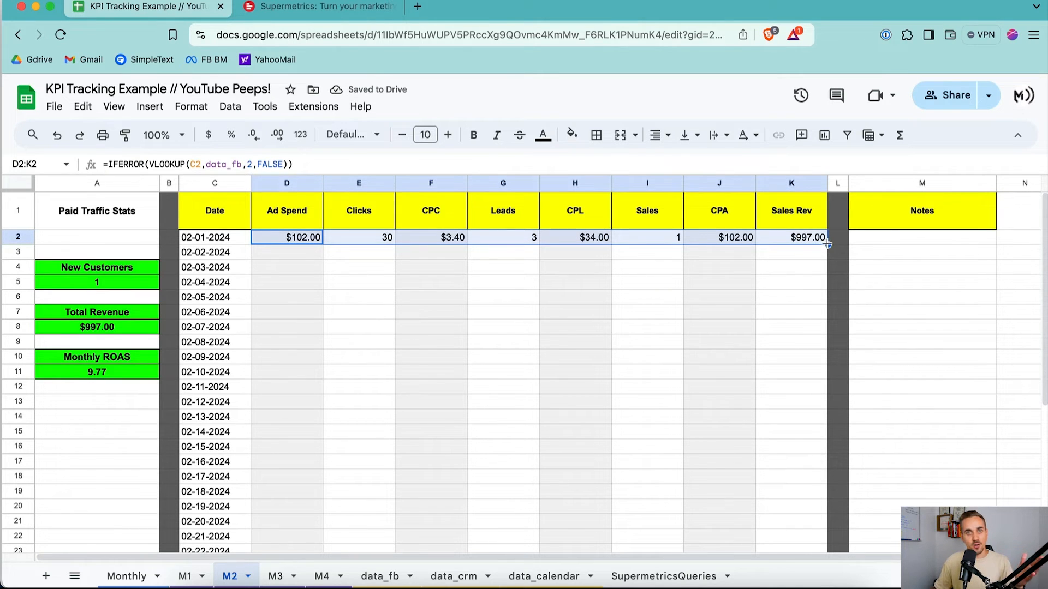
drag(828, 244, 813, 479)
scroll(755, 433, up, 5)
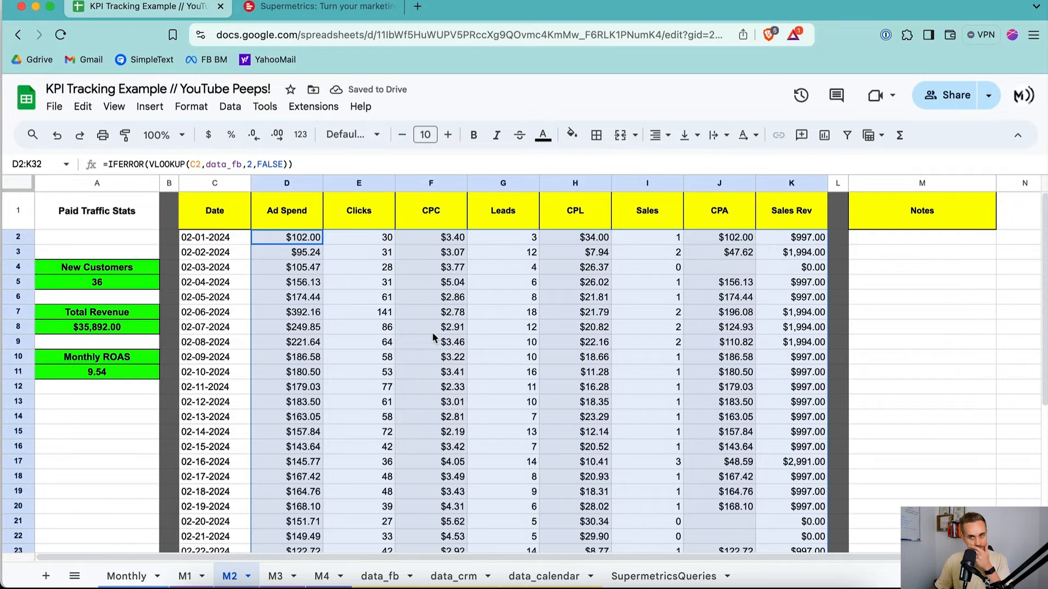
Delete the existing M3 and M4 sheets
click(276, 576)
click(292, 578)
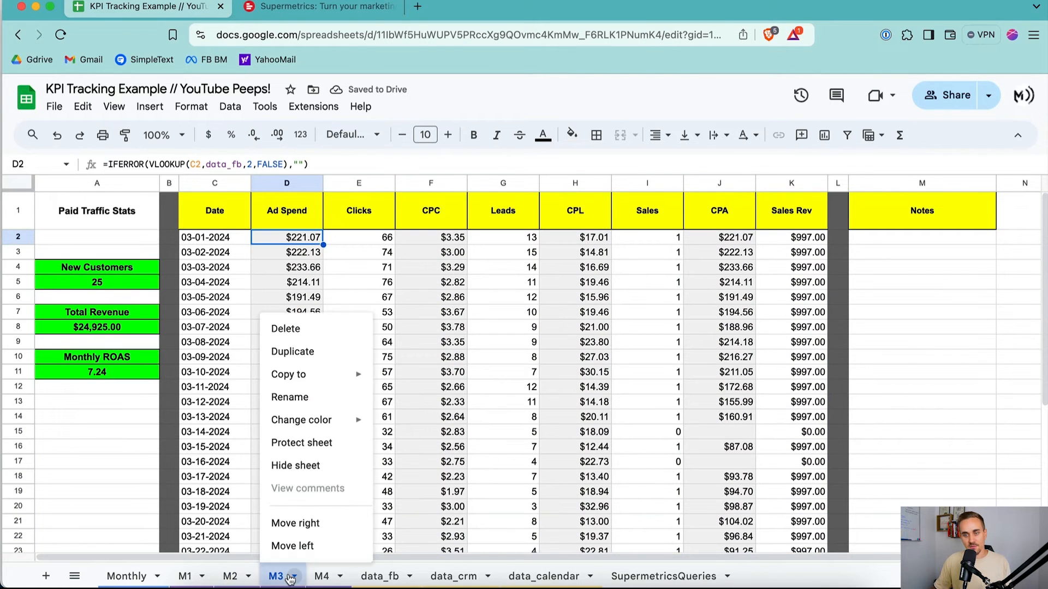
click(286, 328)
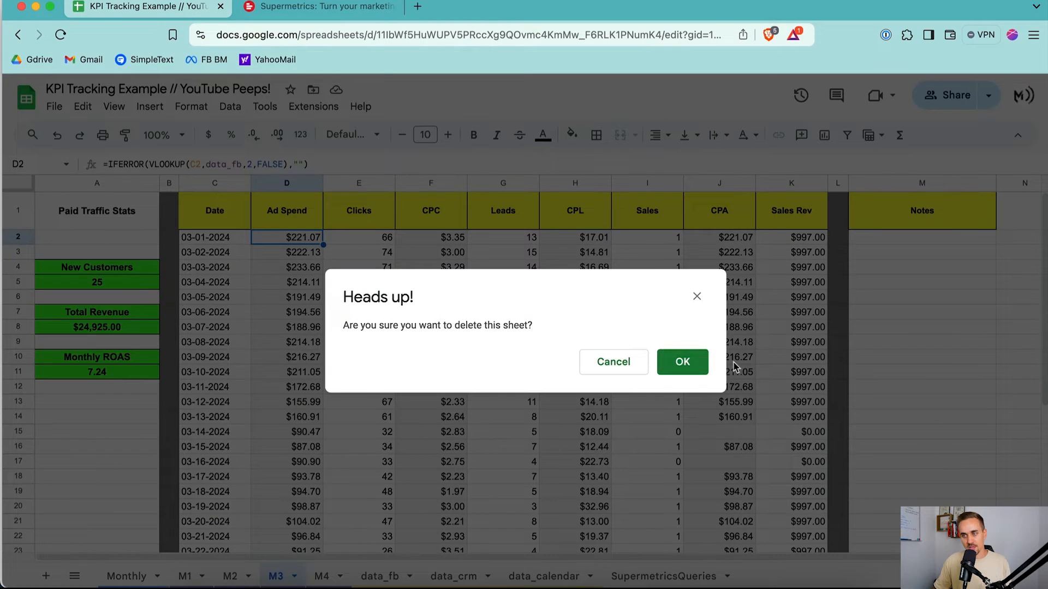
click(683, 363)
click(277, 578)
click(295, 577)
click(309, 328)
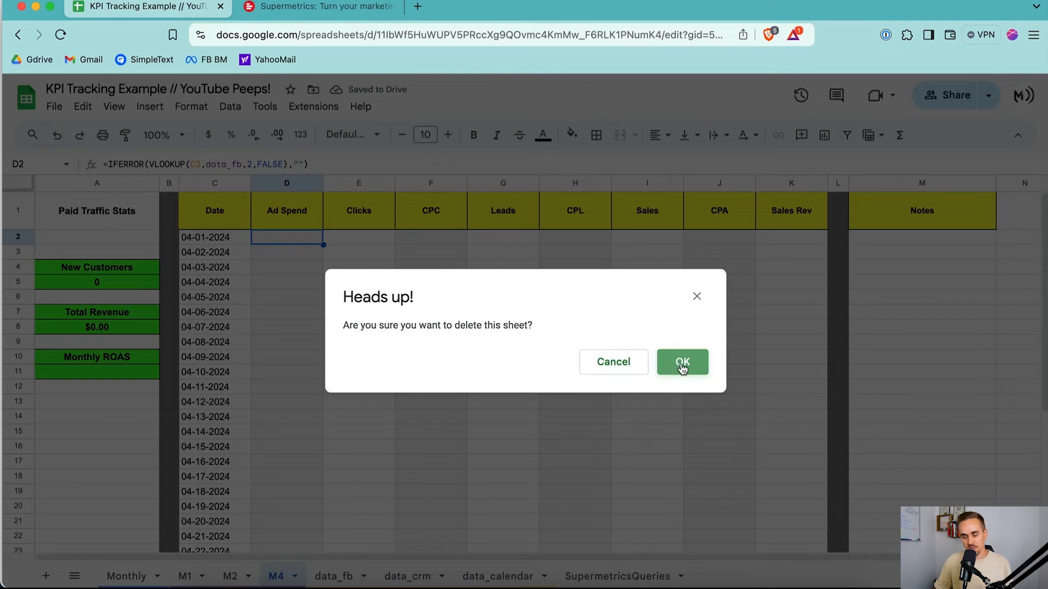
click(682, 366)
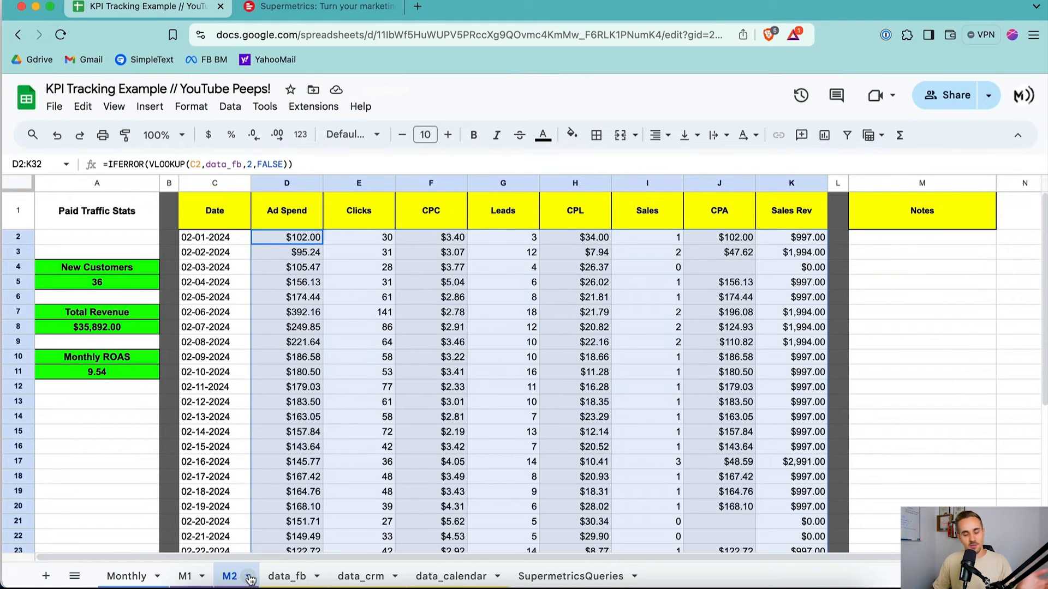
Duplicate sheet M2 and set the first date in cell C2 of the copy to 03-01-2024
click(249, 578)
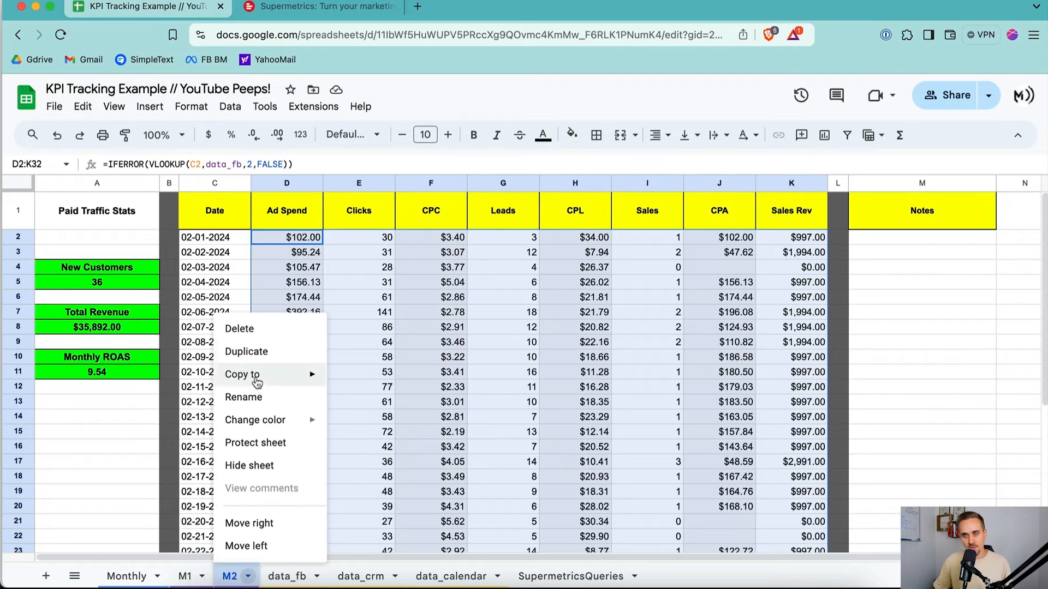
click(247, 352)
double_click(249, 240)
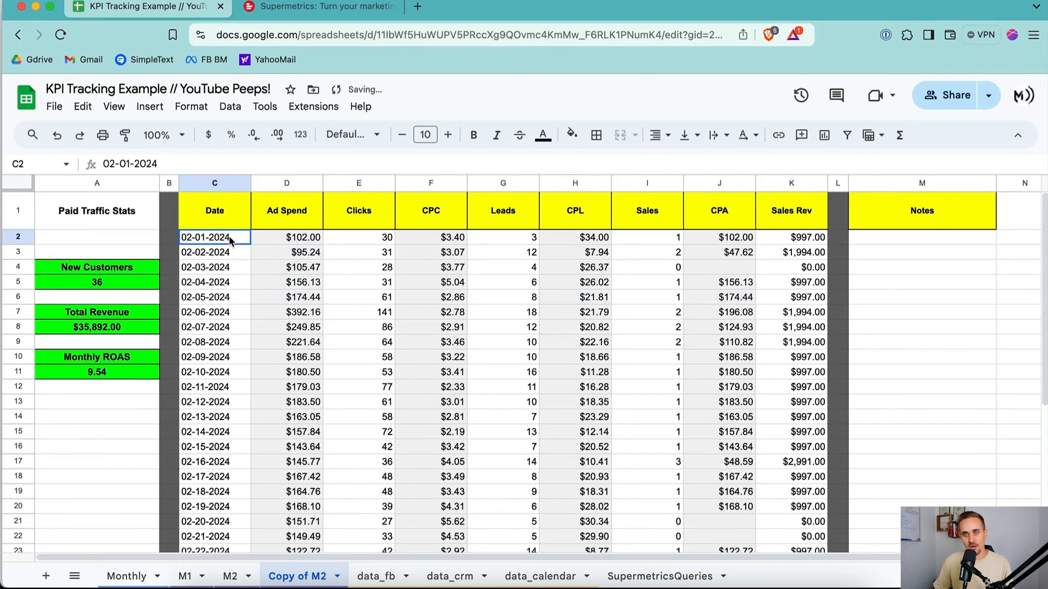
click(282, 260)
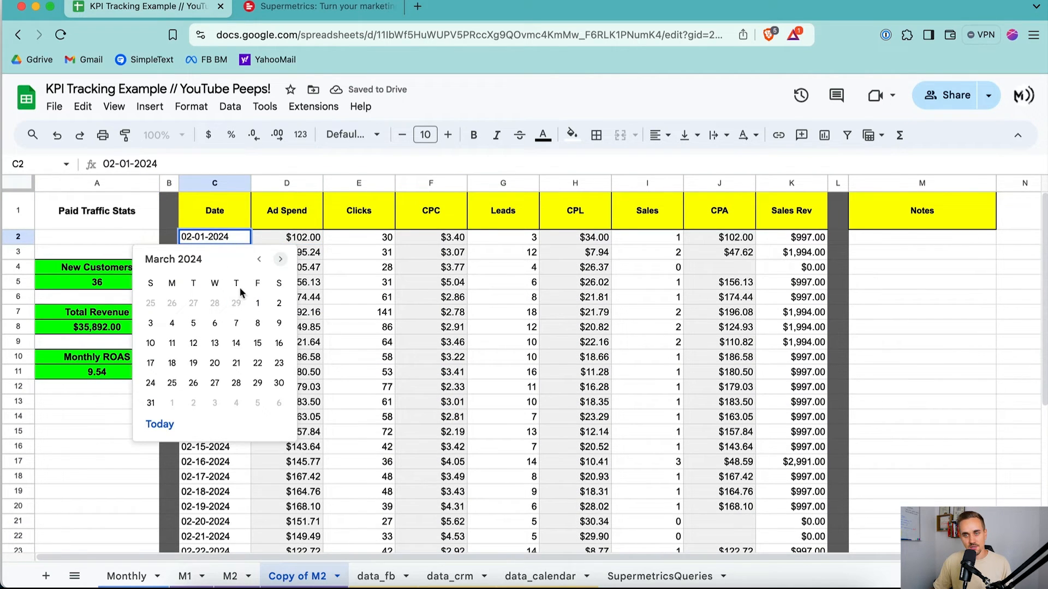
click(256, 302)
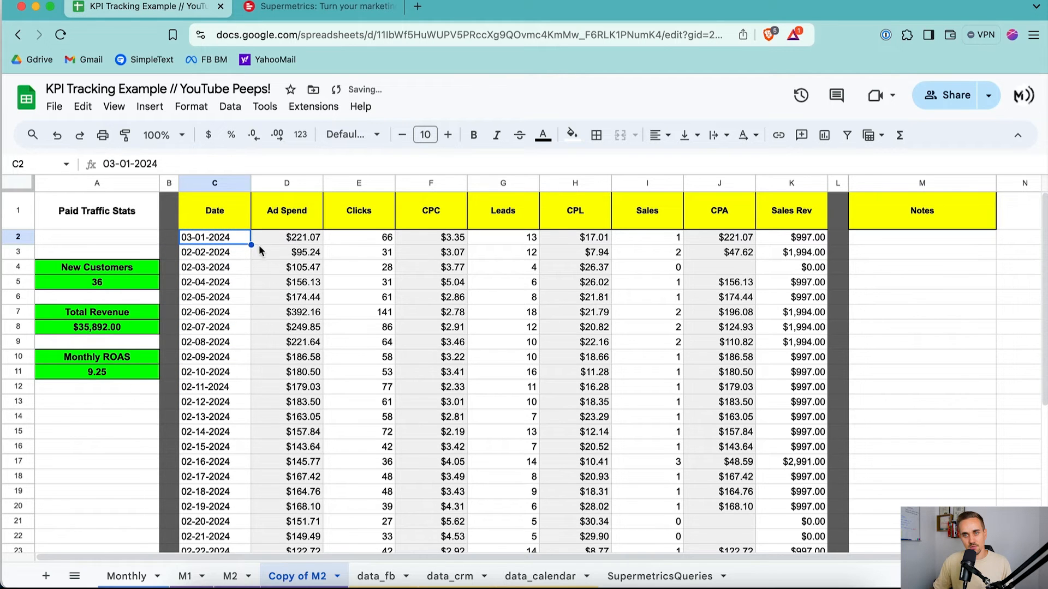
Fill the March dates down column C of the copied sheet through 03-31-2024 in row 32
drag(251, 244, 235, 478)
click(237, 467)
drag(305, 468, 823, 485)
click(283, 478)
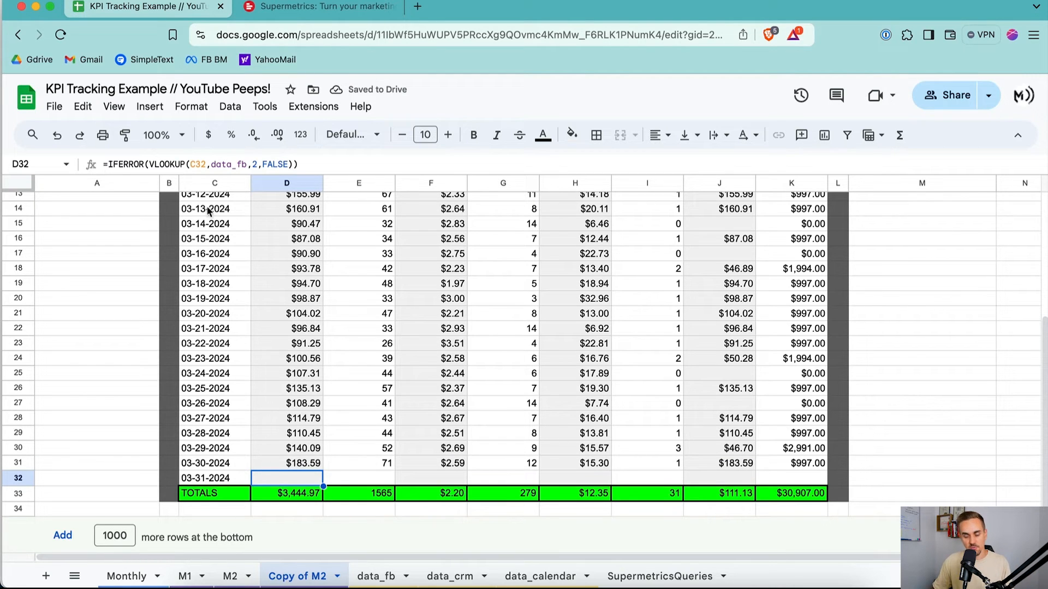
Set the Ad Spend total in cell D33 to =SUM(D2:D32) so it covers every day of the month
double_click(294, 491)
scroll(355, 419, up, 10)
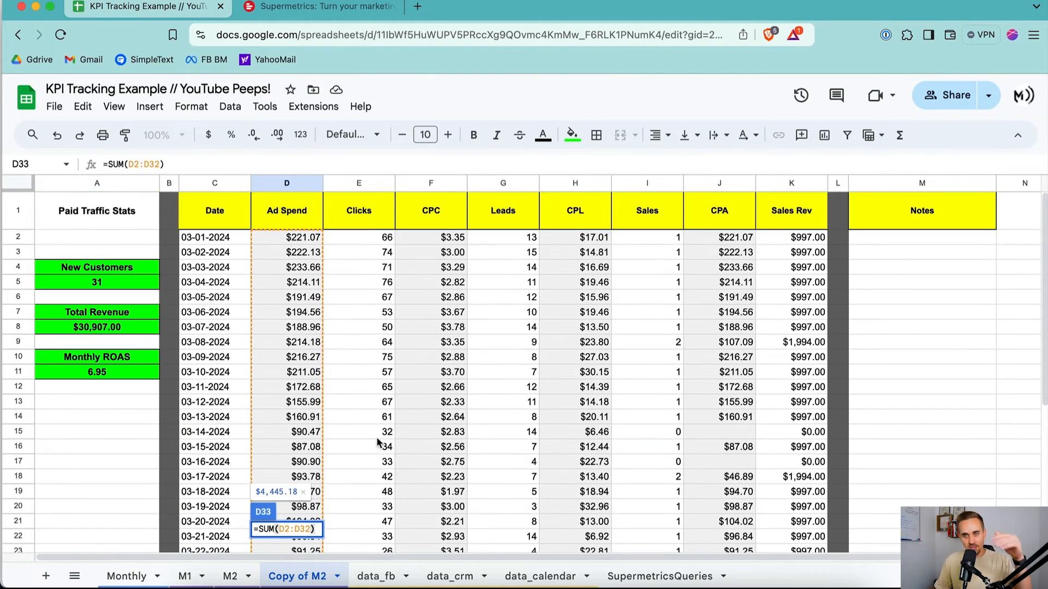
scroll(351, 463, down, 8)
click(357, 464)
scroll(365, 468, up, 8)
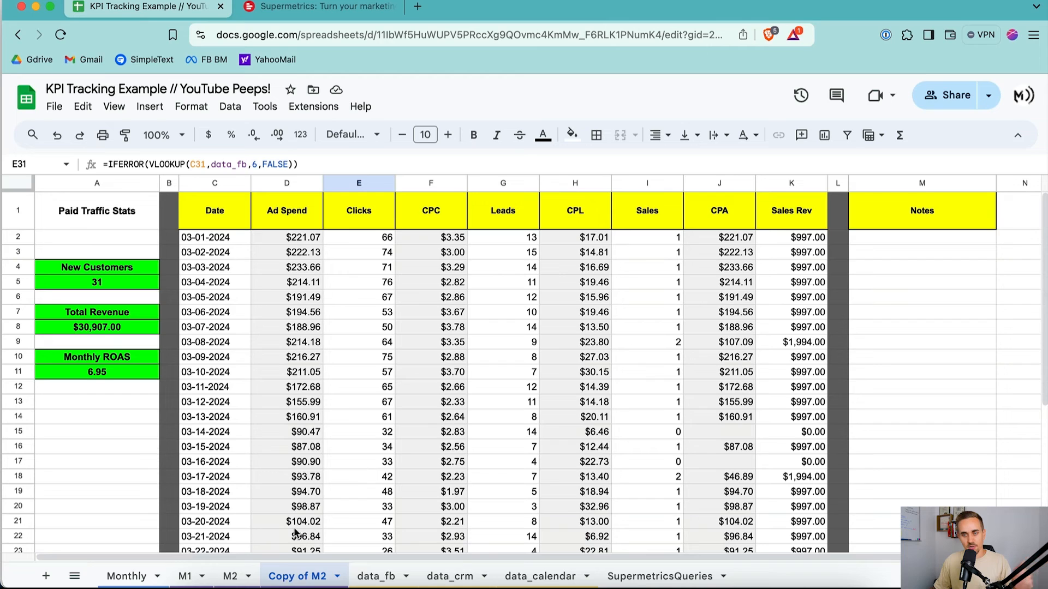
Rename the copied sheet to M3
double_click(297, 577)
text(M2)
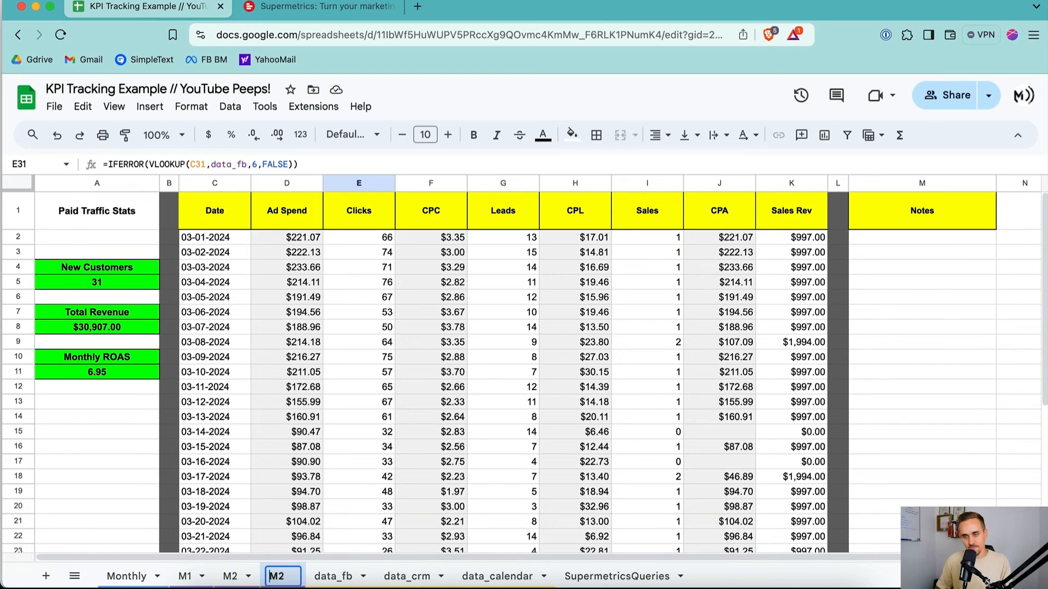
key(BackSpace)
text(3)
key(Return)
Link the March Ad Spend cell D4 on the Monthly sheet to the M3 total with ='M3'!D33
click(141, 575)
click(267, 254)
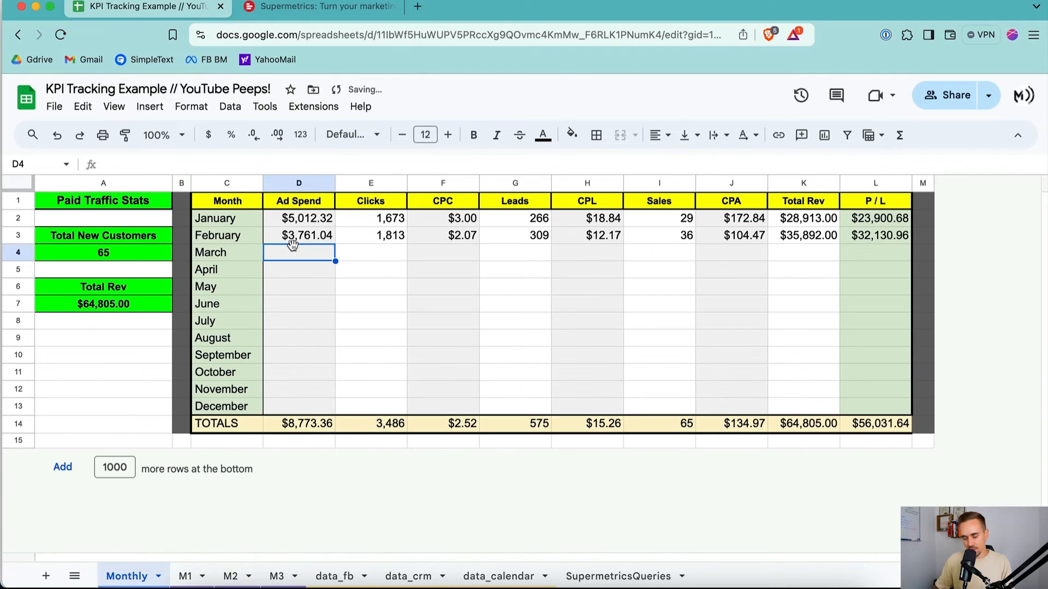
text(=)
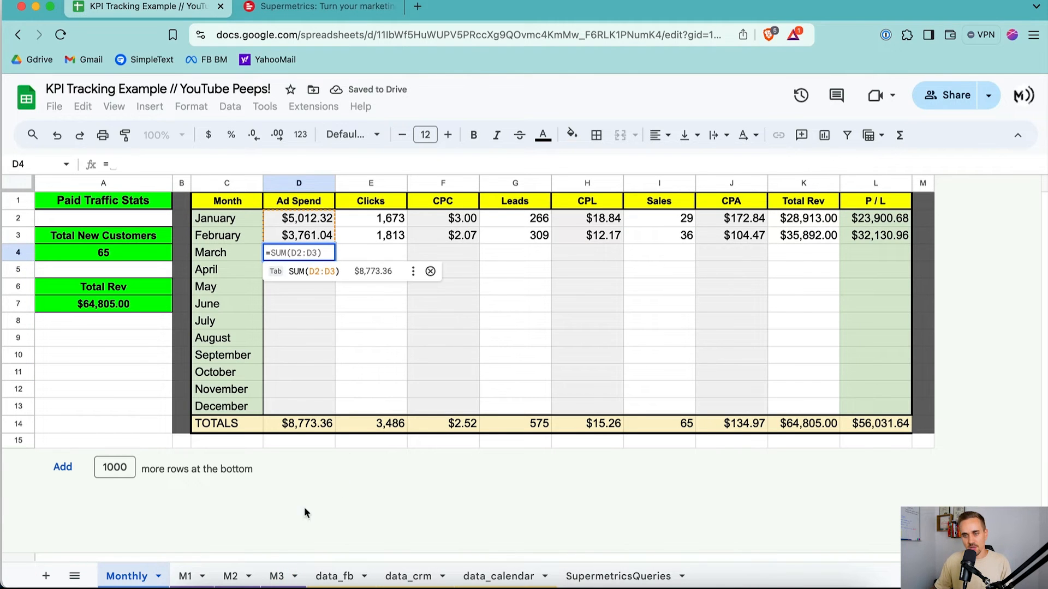
click(277, 577)
scroll(393, 513, down, 5)
click(289, 494)
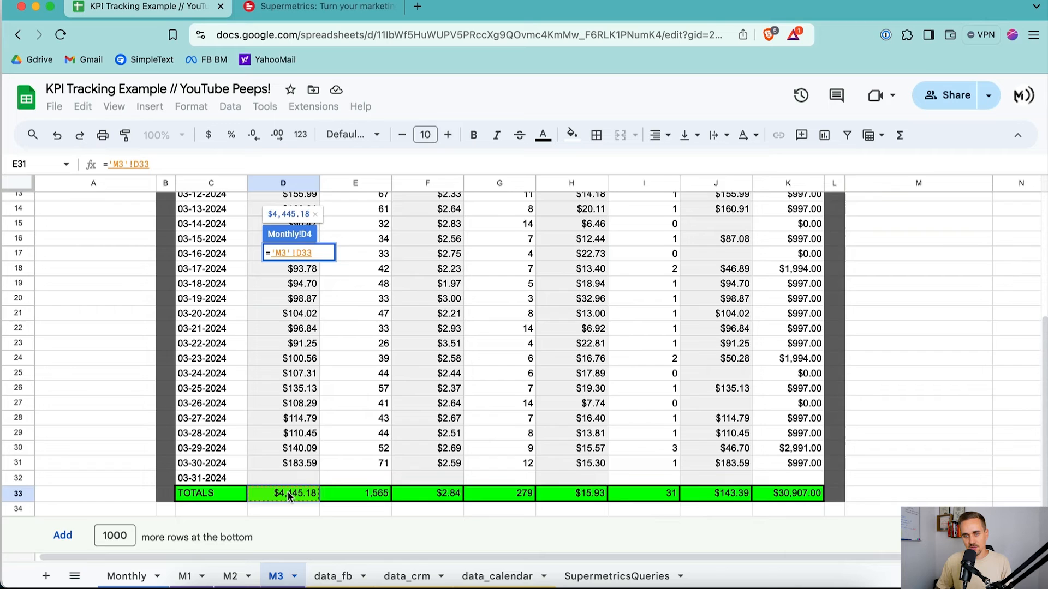
key(Tab)
Link the March Clicks cell E4 on the Monthly sheet to the M3 total with ='M3'!E33
text(=)
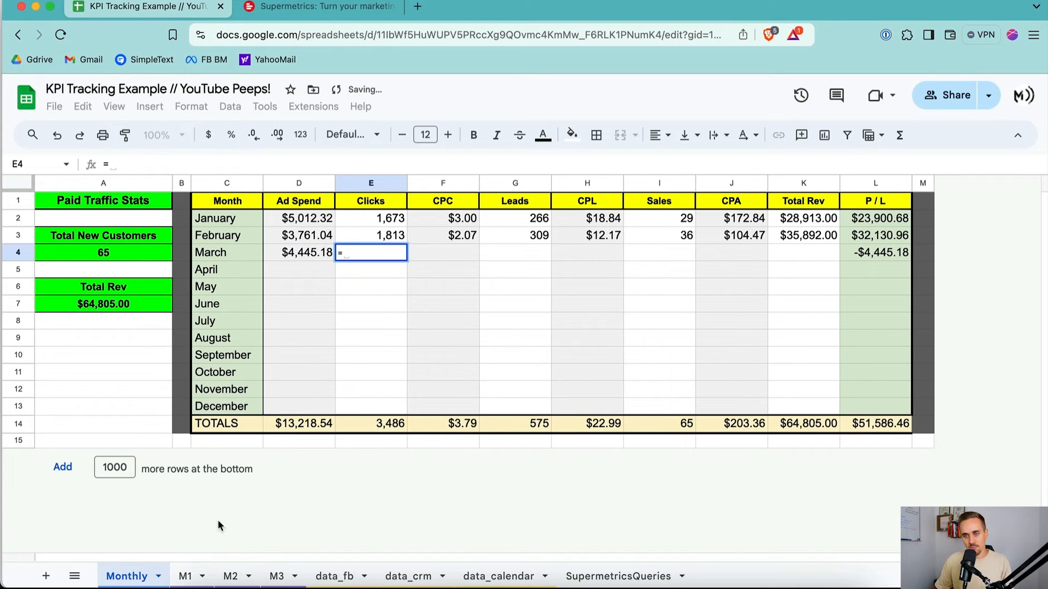
click(277, 577)
click(381, 494)
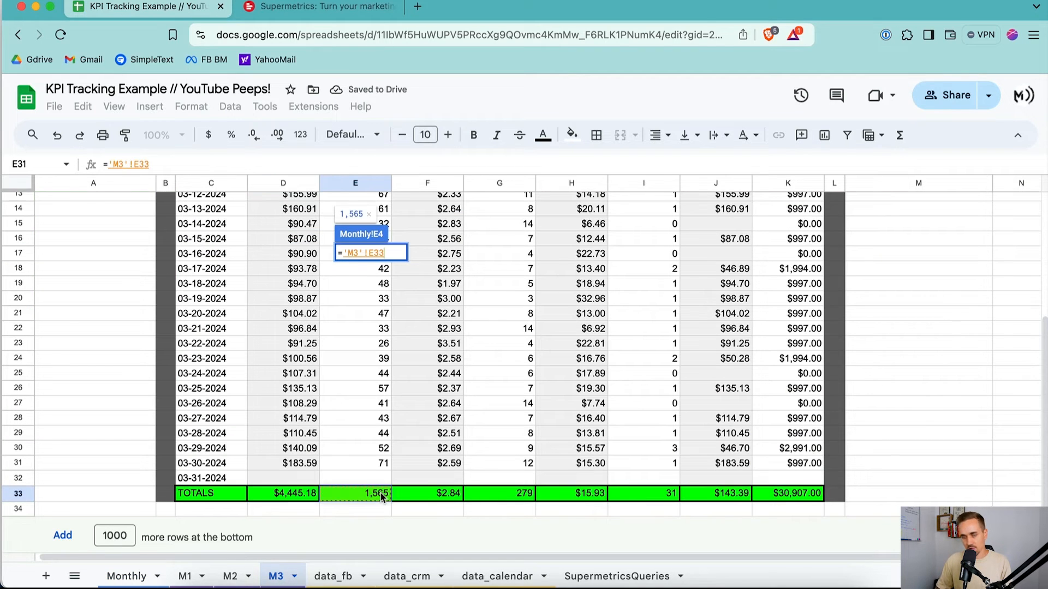
key(Tab)
key(Tab)
Link the March Leads cell G4 on the Monthly sheet to the M3 total with ='M3'!G33
text(=)
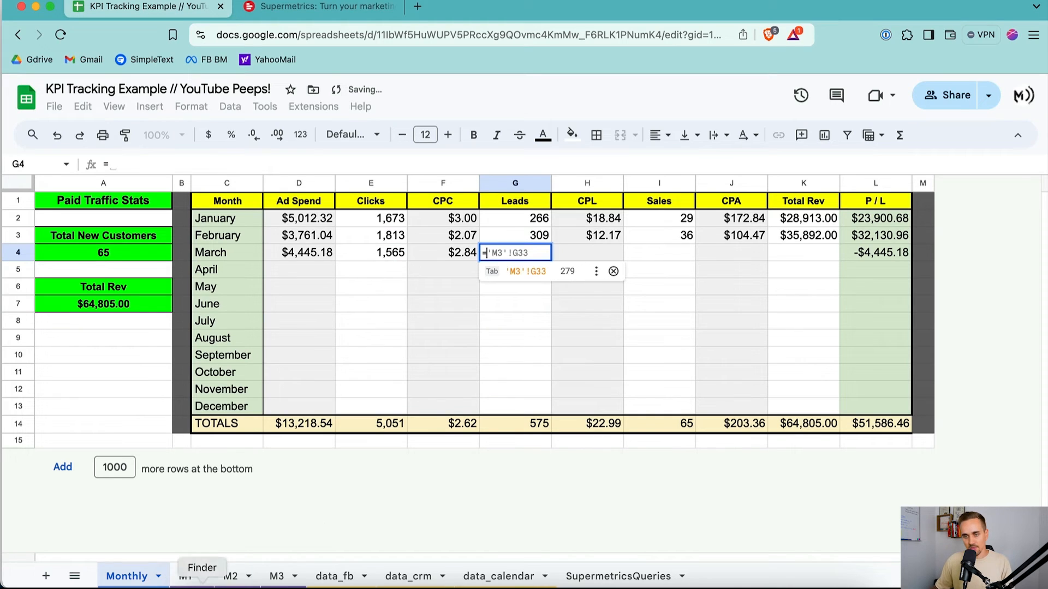
click(277, 576)
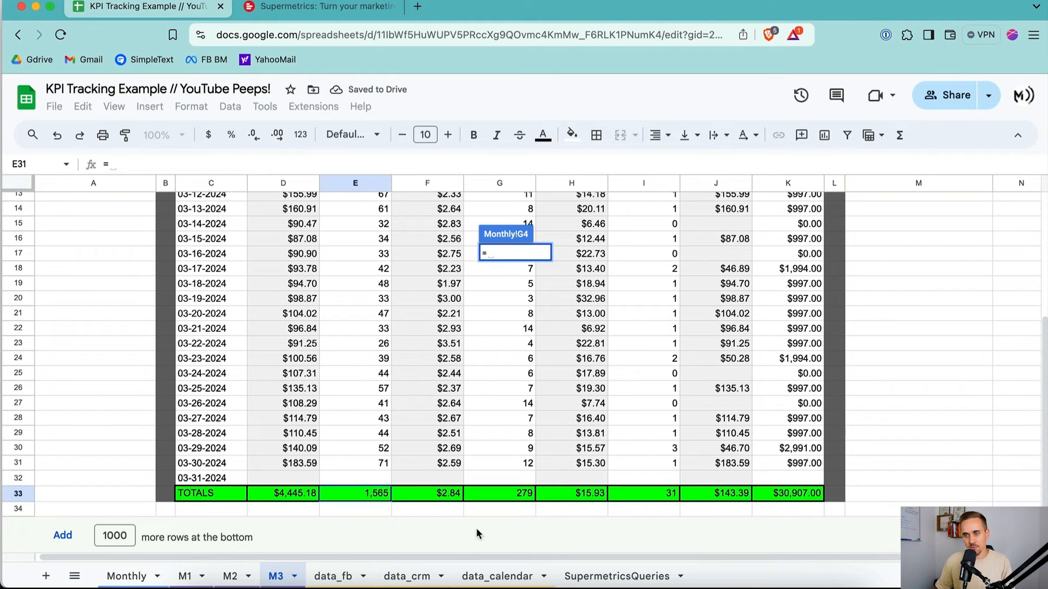
click(529, 494)
key(Return)
key(Tab)
key(Tab)
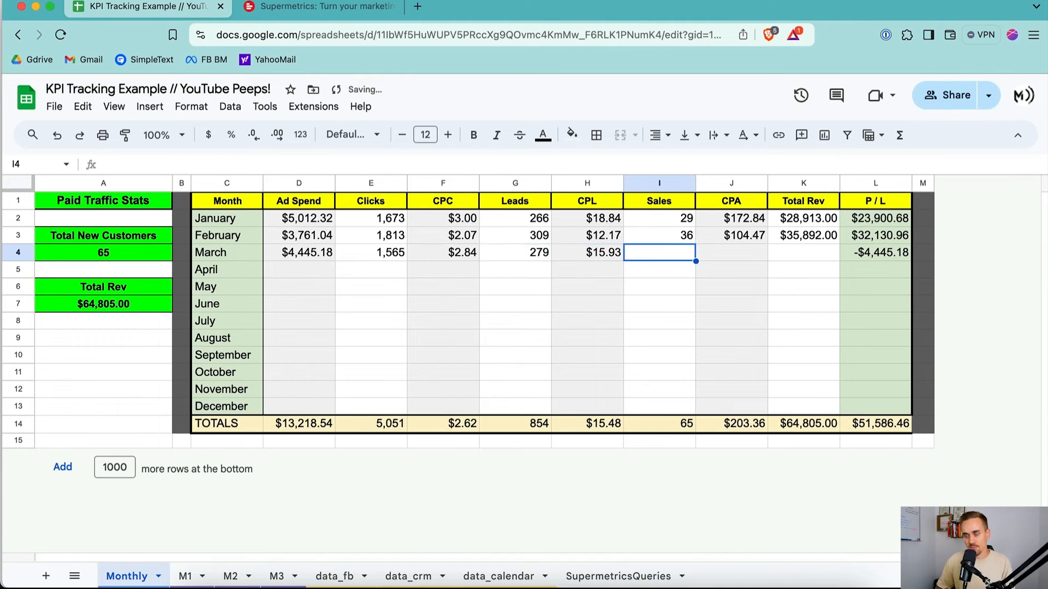
Link the March Sales cell I4 on the Monthly sheet to the M3 total with ='M3'!I33
text(=)
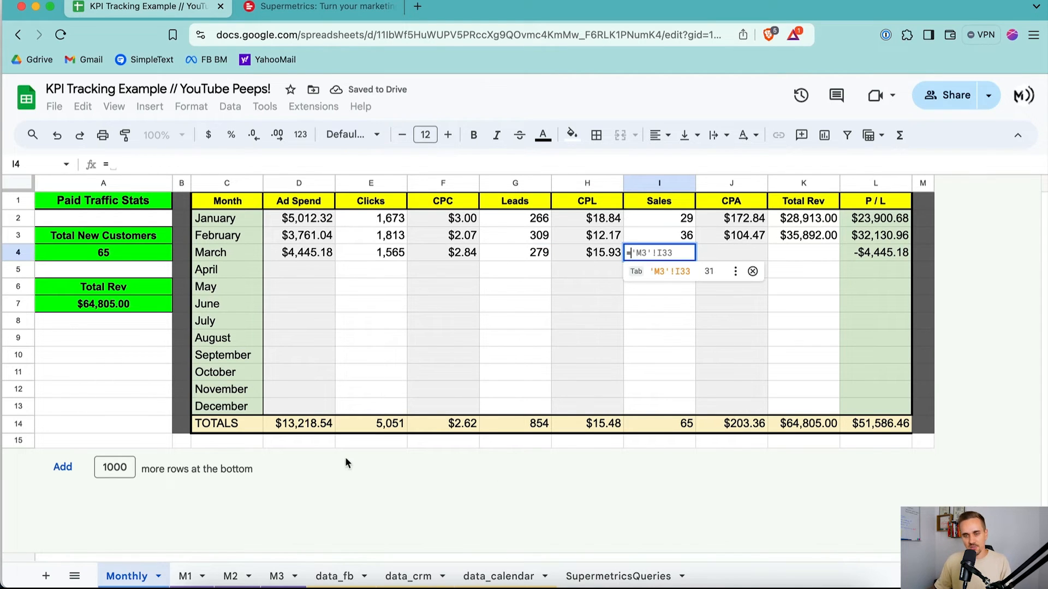
click(276, 577)
click(666, 493)
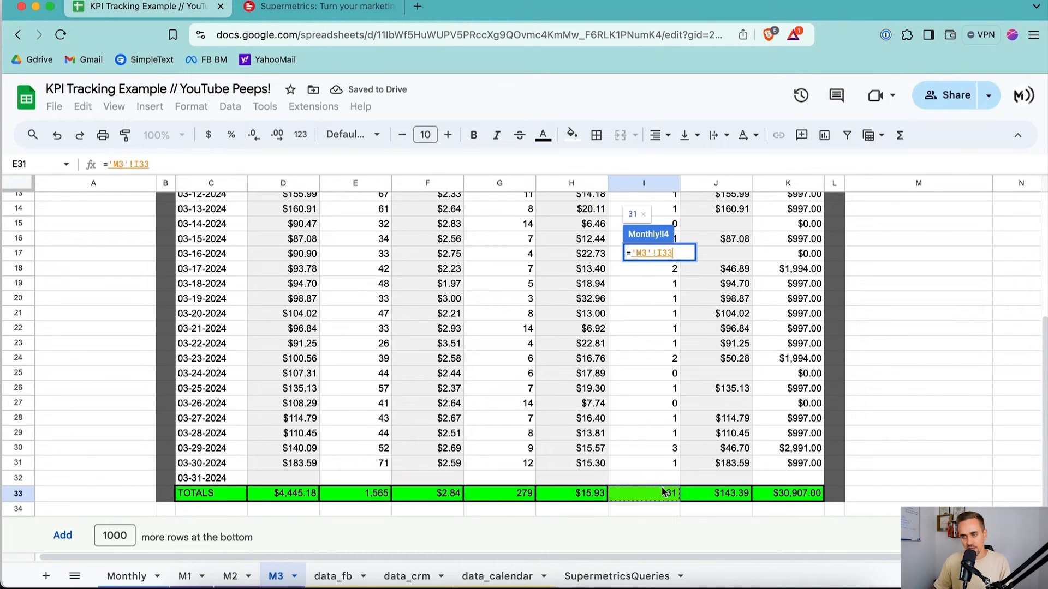
key(Return)
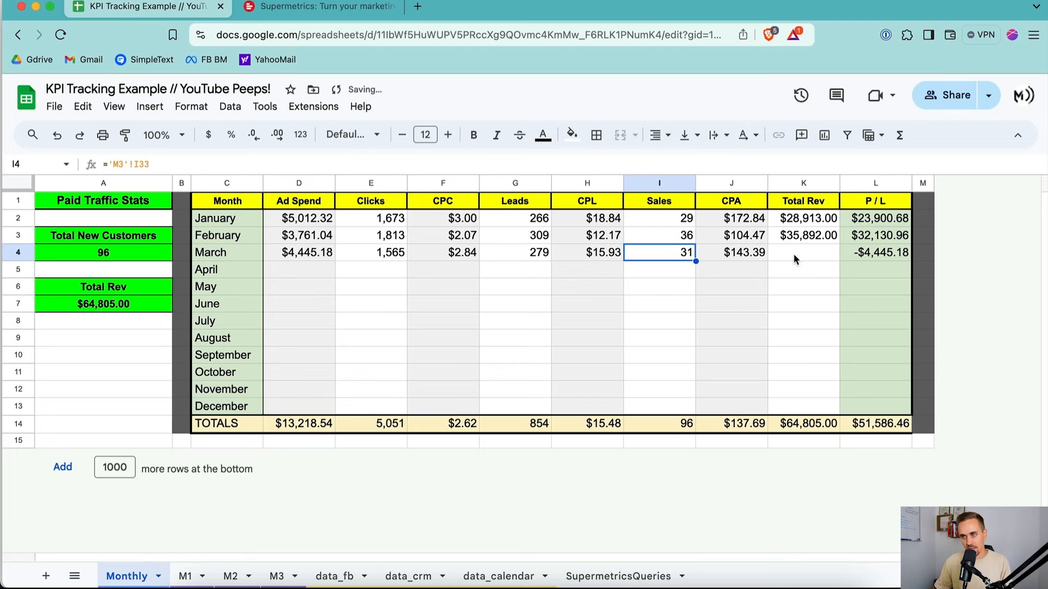
Link the March Total Rev cell K4 on the Monthly sheet to the M3 total with ='M3'!K33
click(796, 254)
text(=)
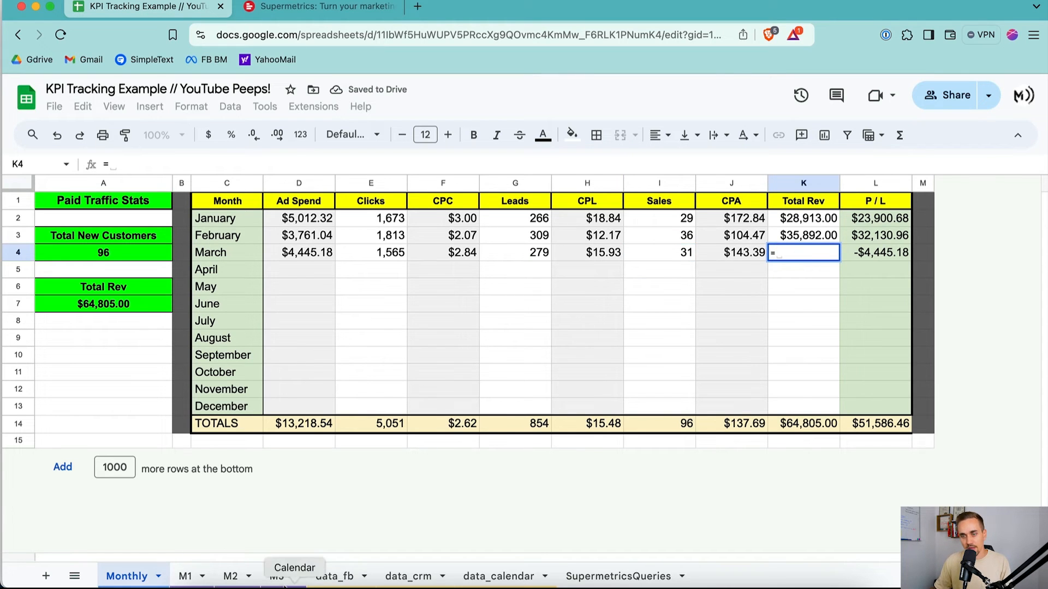
click(276, 576)
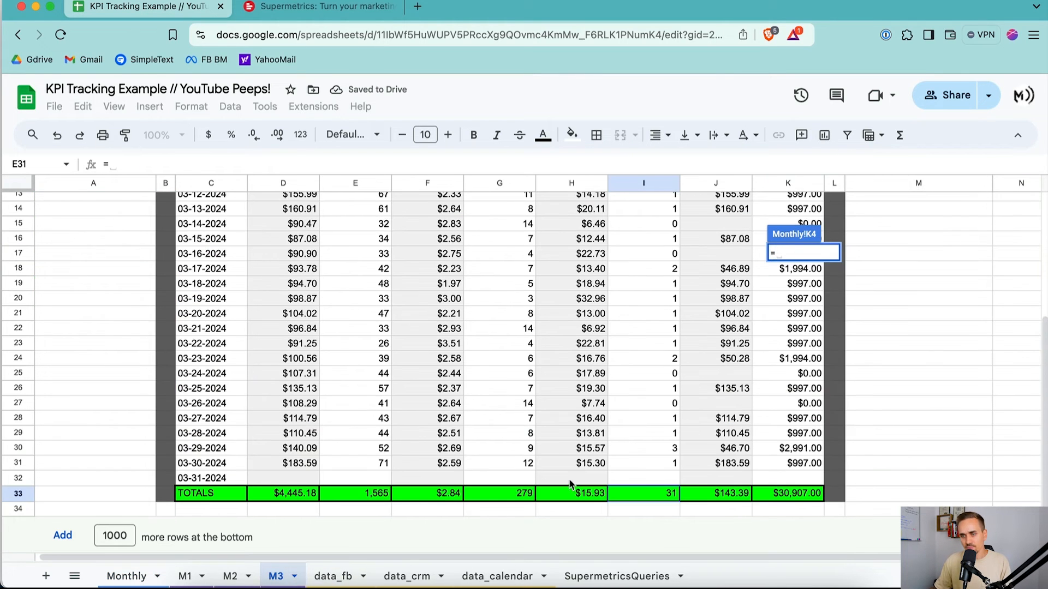
click(795, 494)
key(Return)
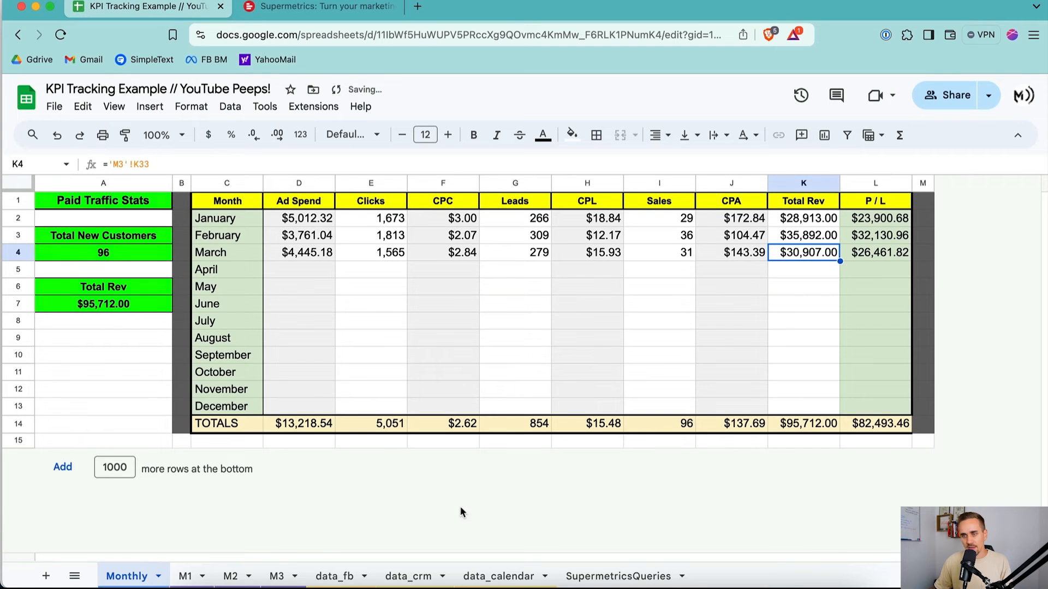
Hide the data_fb and data_crm sheets from the workbook
click(358, 577)
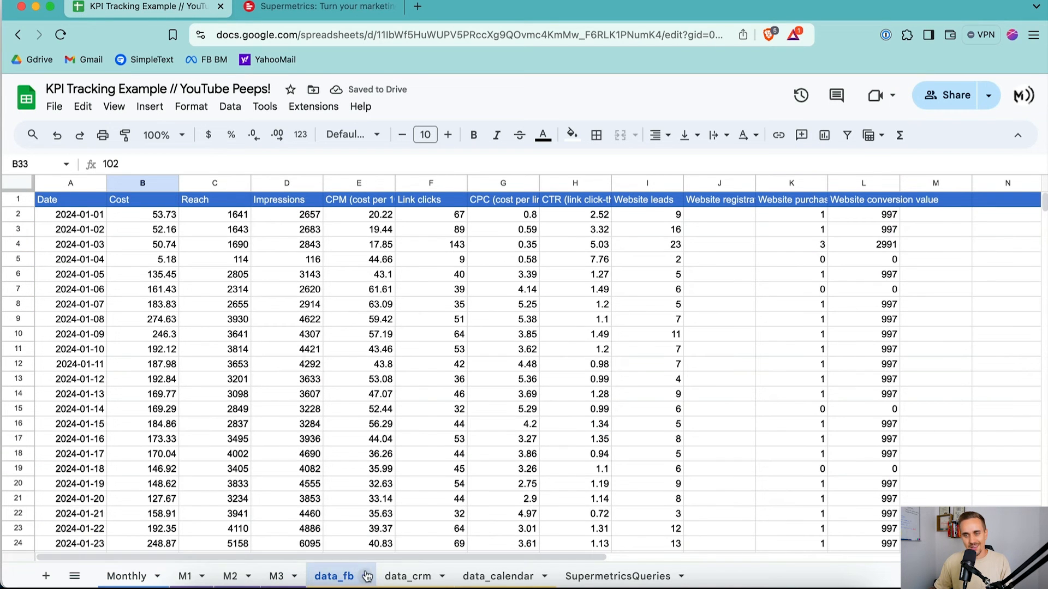
click(367, 577)
click(352, 465)
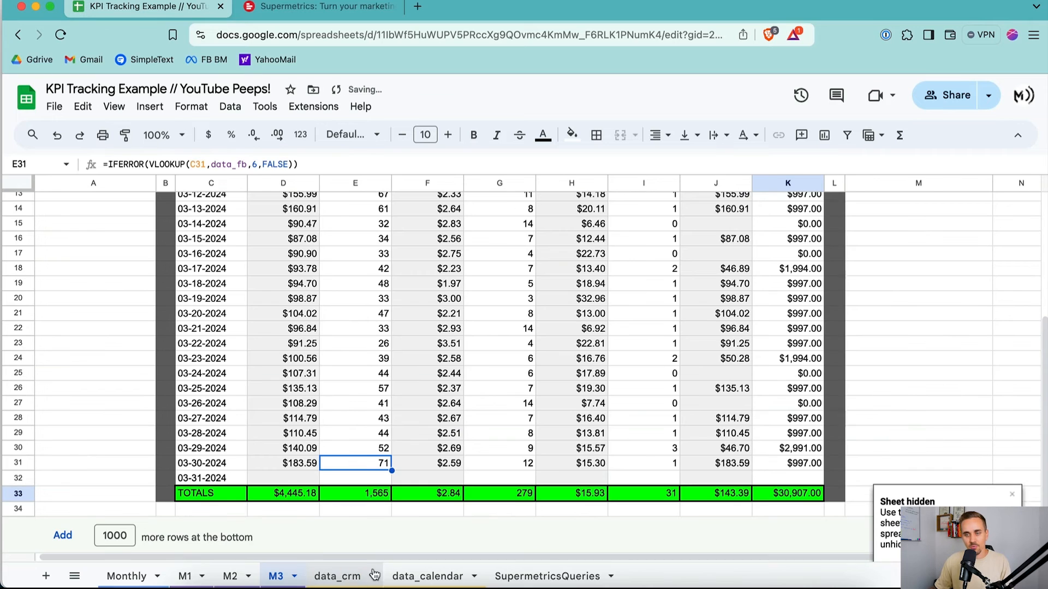
click(374, 576)
click(373, 576)
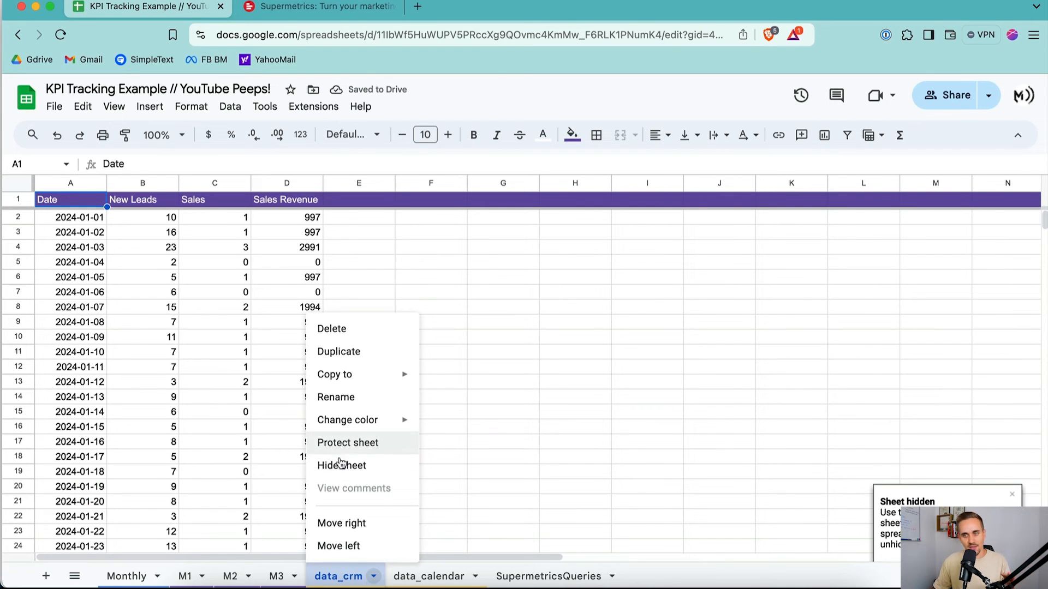
click(340, 465)
Hide the data_calendar and SupermetricsQueries sheets, leaving only the Monthly, M1, M2 and M3 sheets on show
click(371, 577)
click(399, 576)
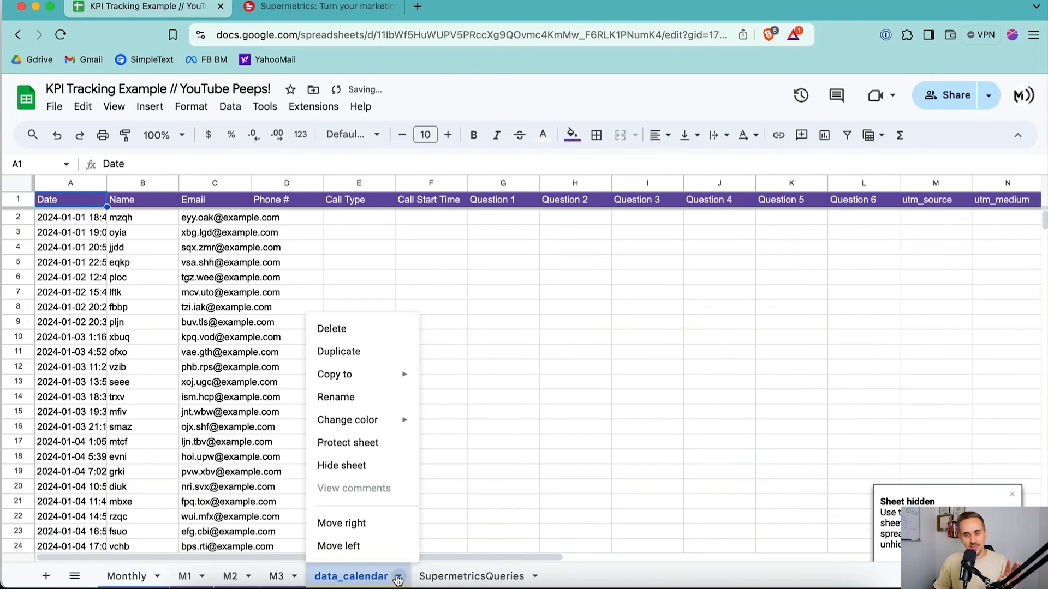
click(374, 472)
click(382, 576)
click(434, 577)
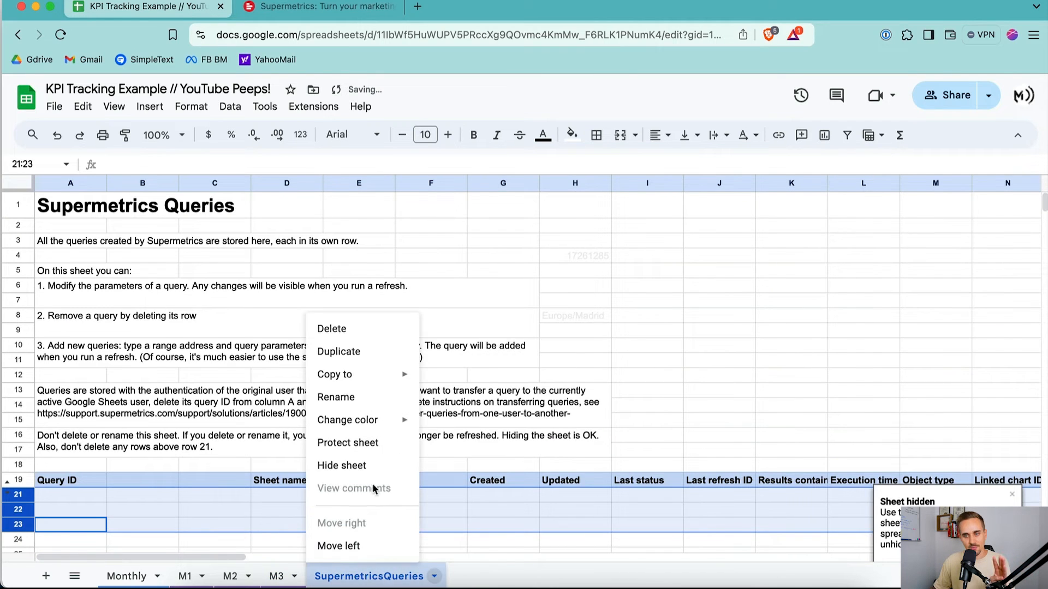
click(362, 465)
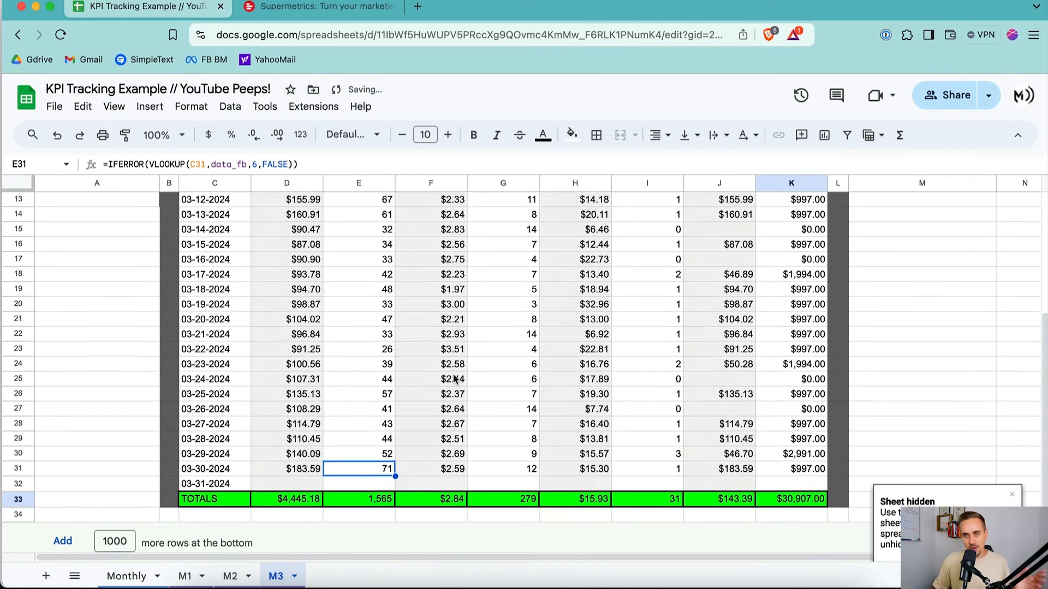
scroll(454, 379, up, 4)
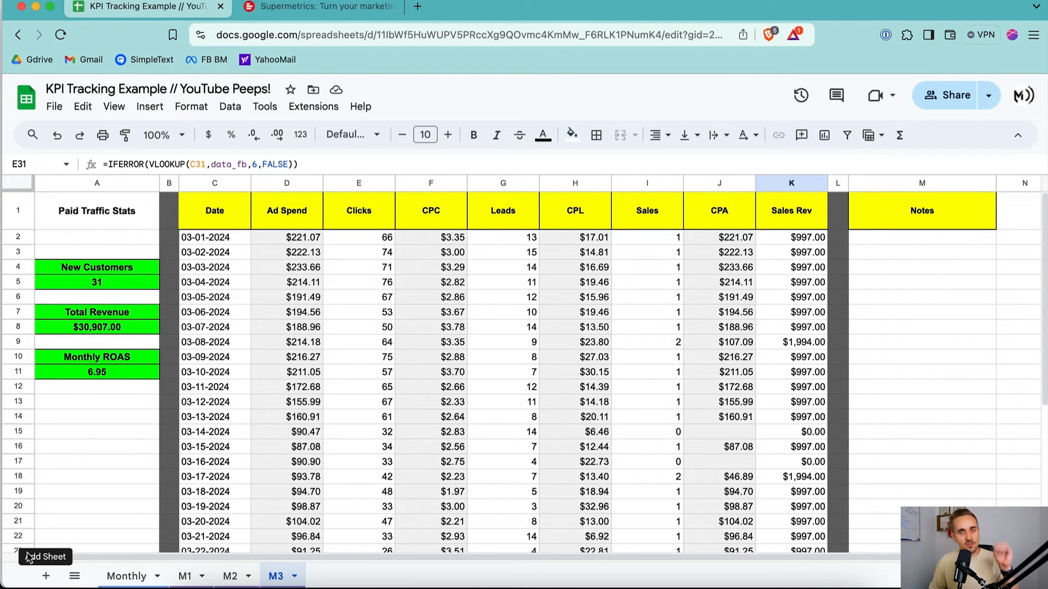
Unhide the Media Buyer Example sheet from the list of all sheets
click(75, 576)
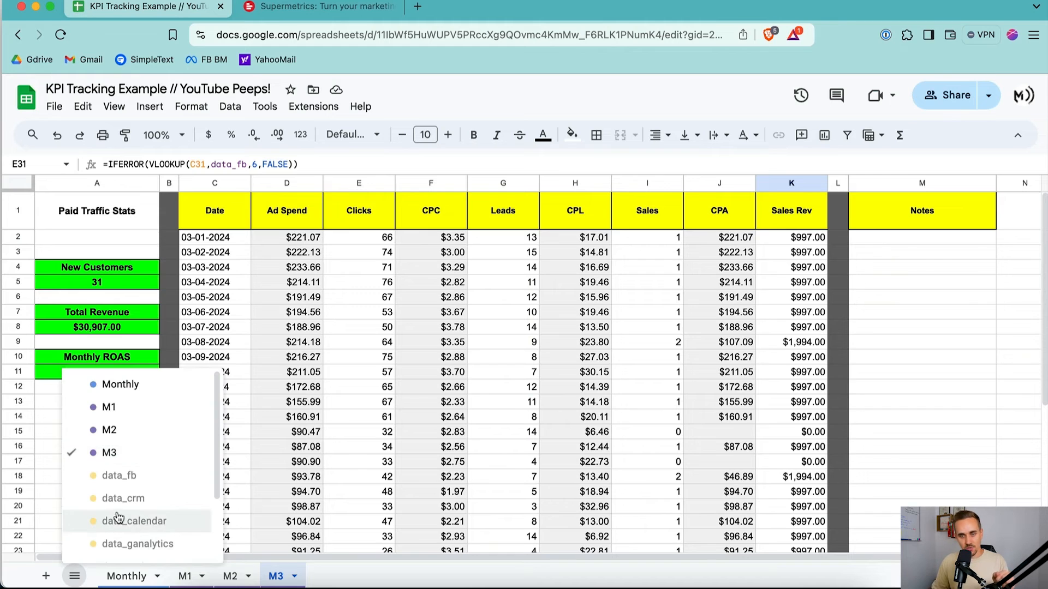
scroll(118, 516, down, 3)
click(164, 525)
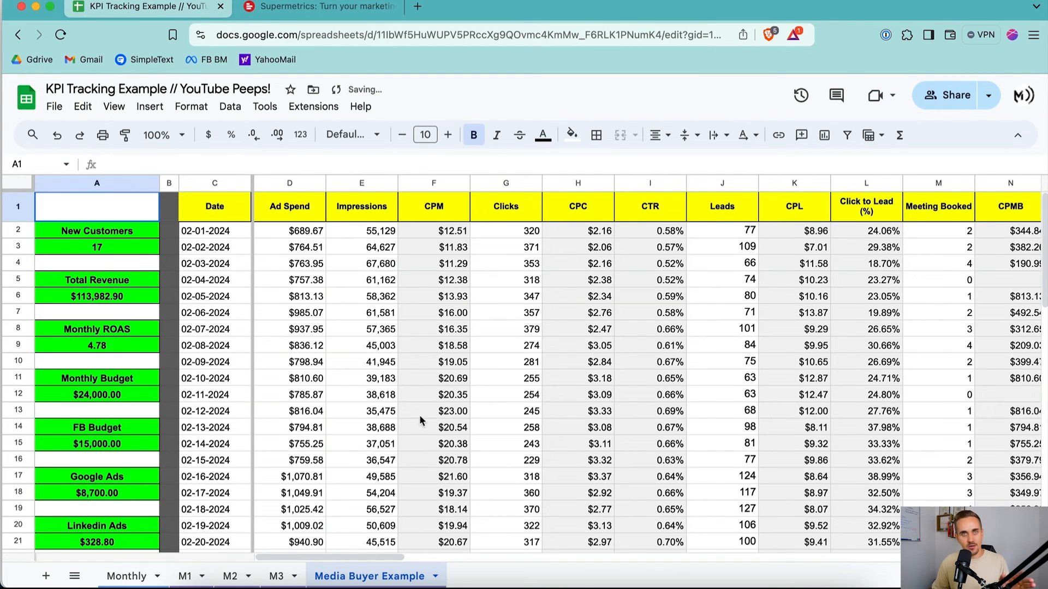
Examine the CPM, CPC, CTR, Click to Lead (%) and CPL columns of the Media Buyer Example sheet
scroll(503, 293, right, 1)
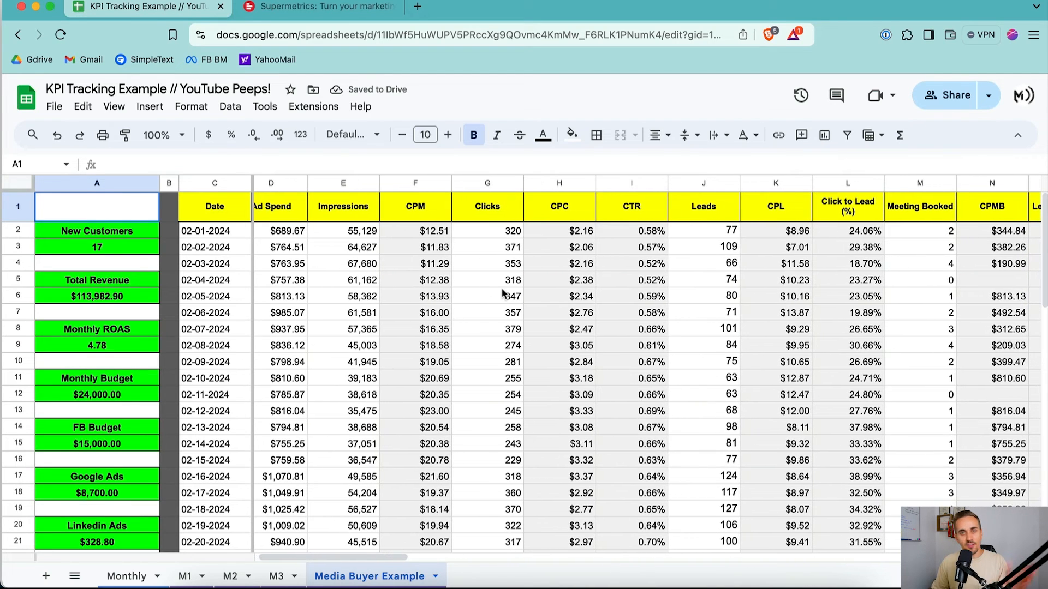
scroll(383, 289, left, 1)
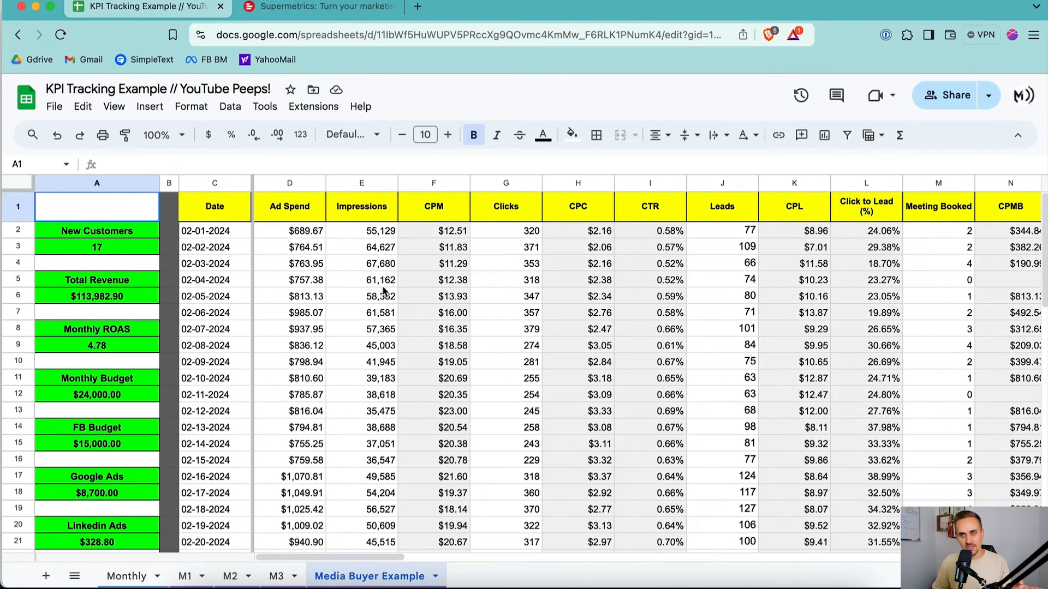
click(428, 185)
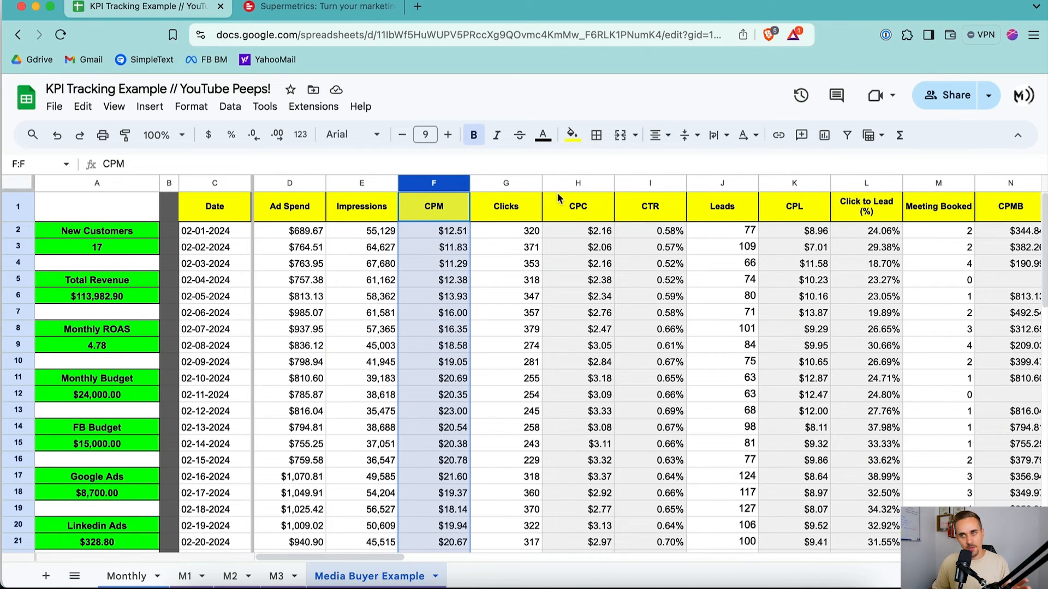
drag(580, 184, 631, 184)
scroll(723, 254, right, 2)
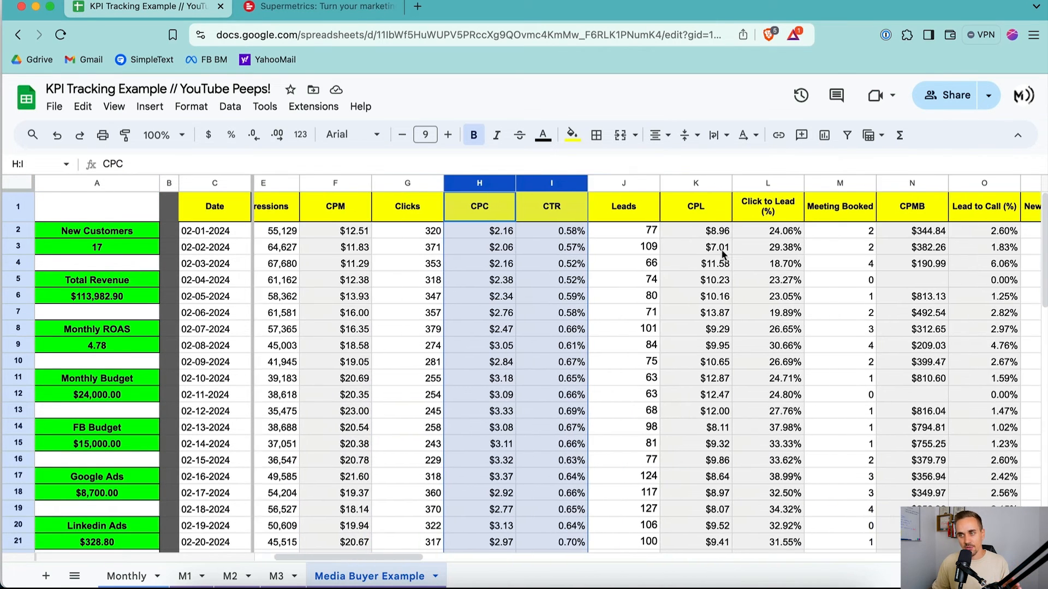
scroll(724, 254, right, 1)
click(728, 184)
click(677, 182)
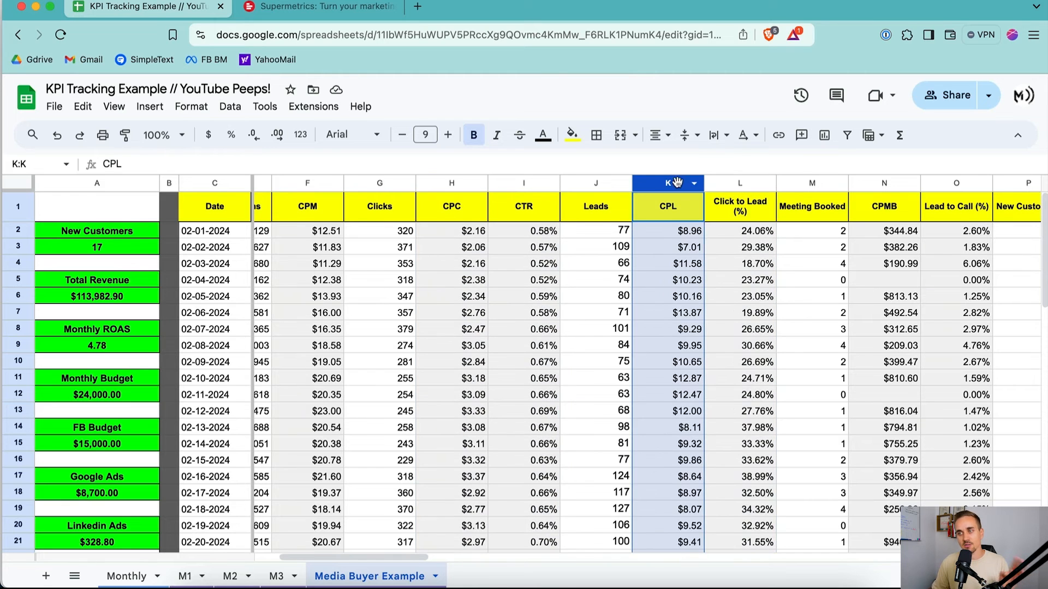
Review the Meeting Booked, Lead to Call (%), Call to Sale (%) and New Customer Sales Rev columns
scroll(677, 182, right, 3)
click(610, 182)
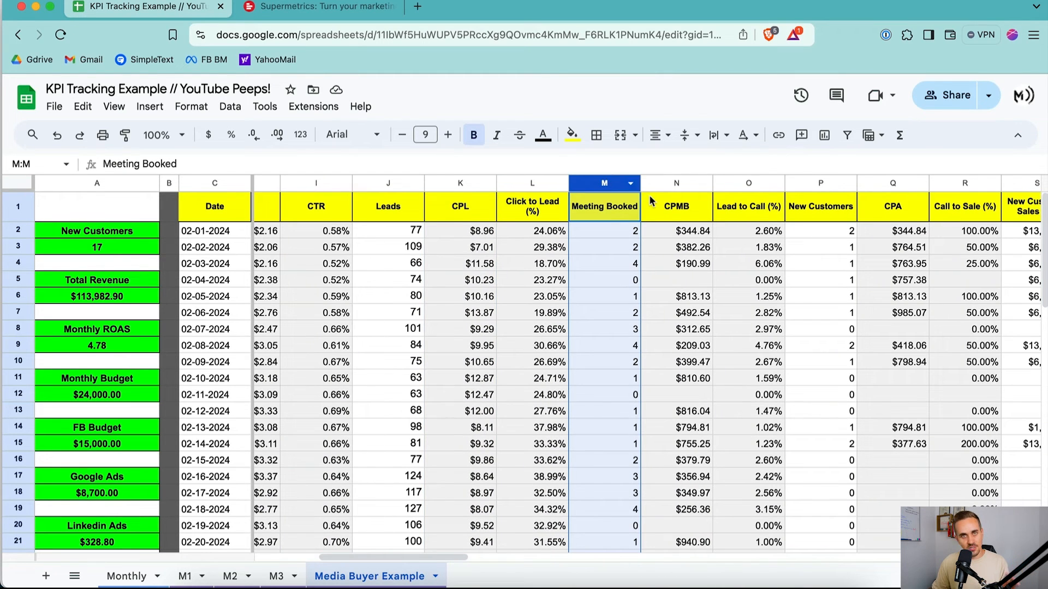
click(748, 184)
scroll(767, 270, right, 3)
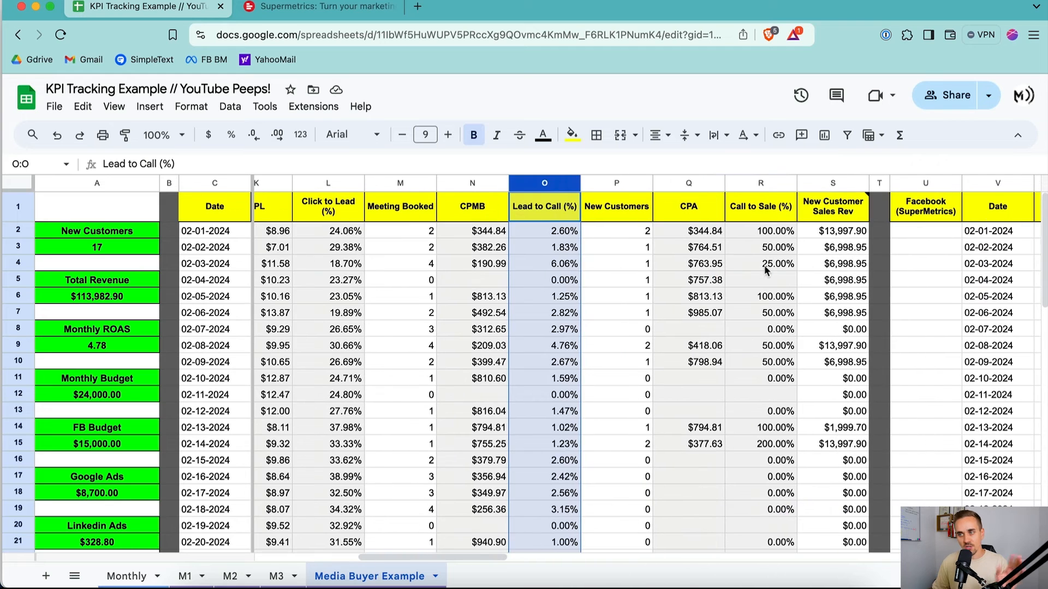
click(764, 184)
click(826, 184)
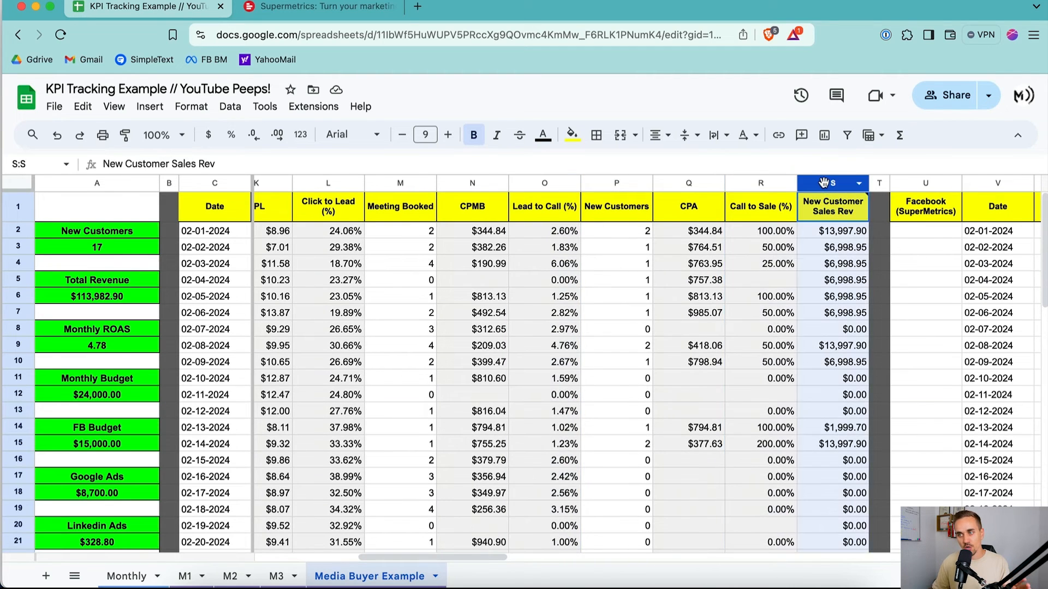
scroll(704, 264, right, 2)
click(704, 264)
Look through the Facebook (SuperMetrics) and Google Ads (SuperMetrics) sections of the Media Buyer Example sheet
scroll(704, 264, right, 3)
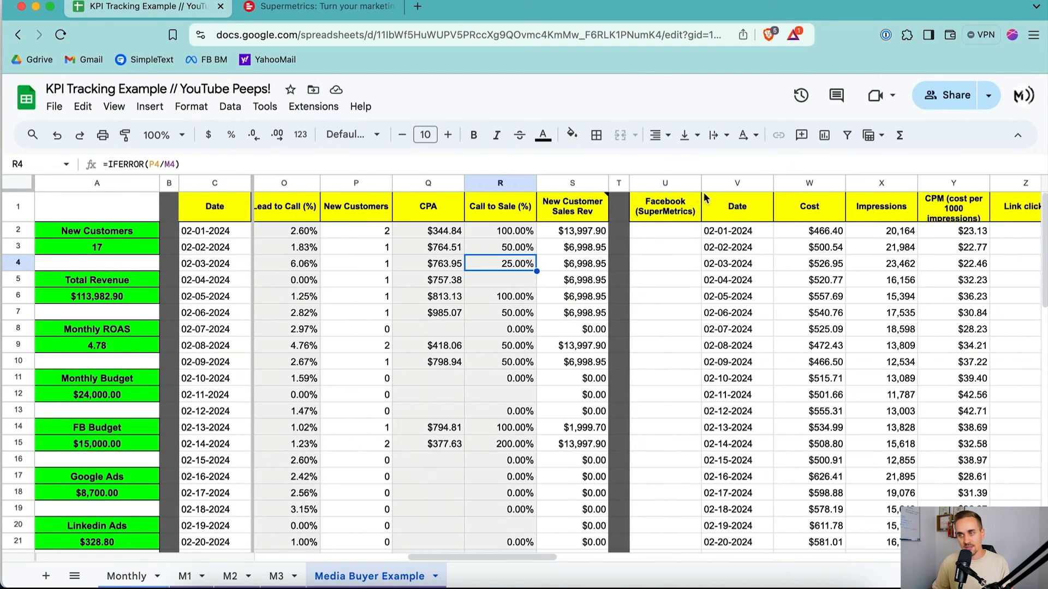
scroll(680, 316, right, 15)
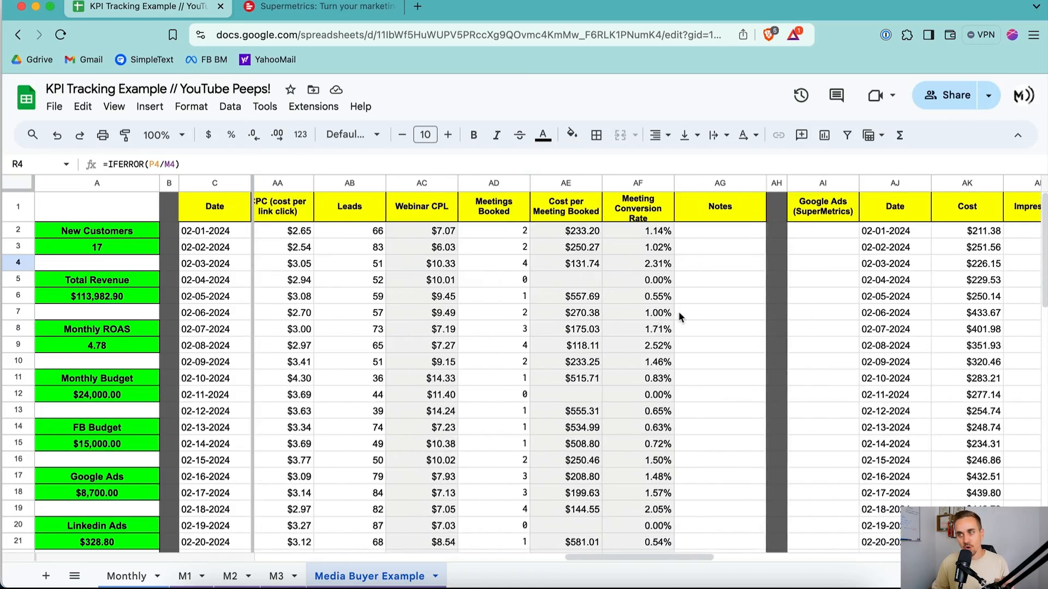
scroll(680, 316, right, 2)
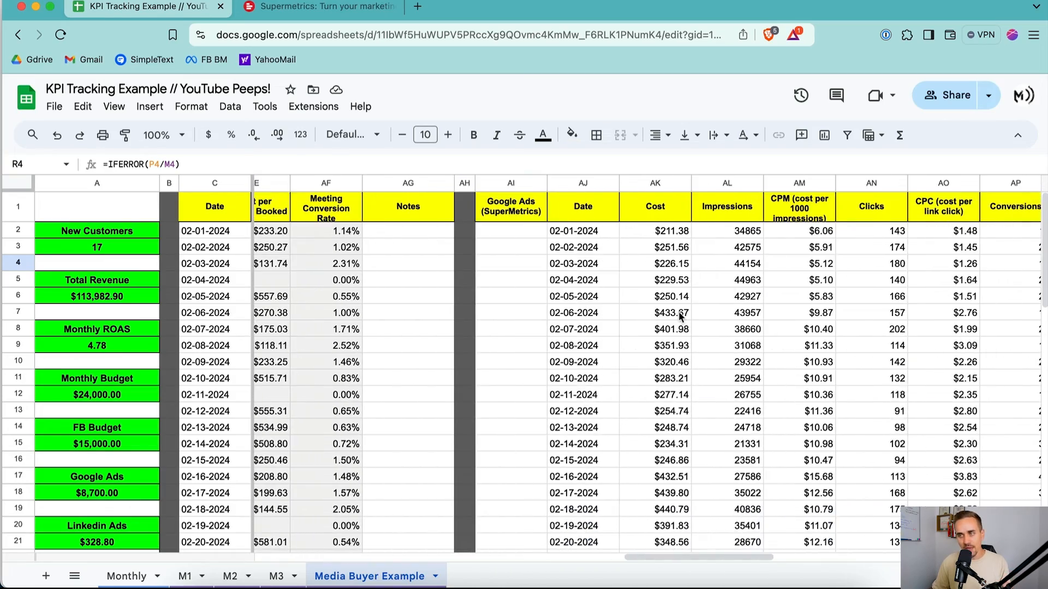
scroll(679, 317, left, 20)
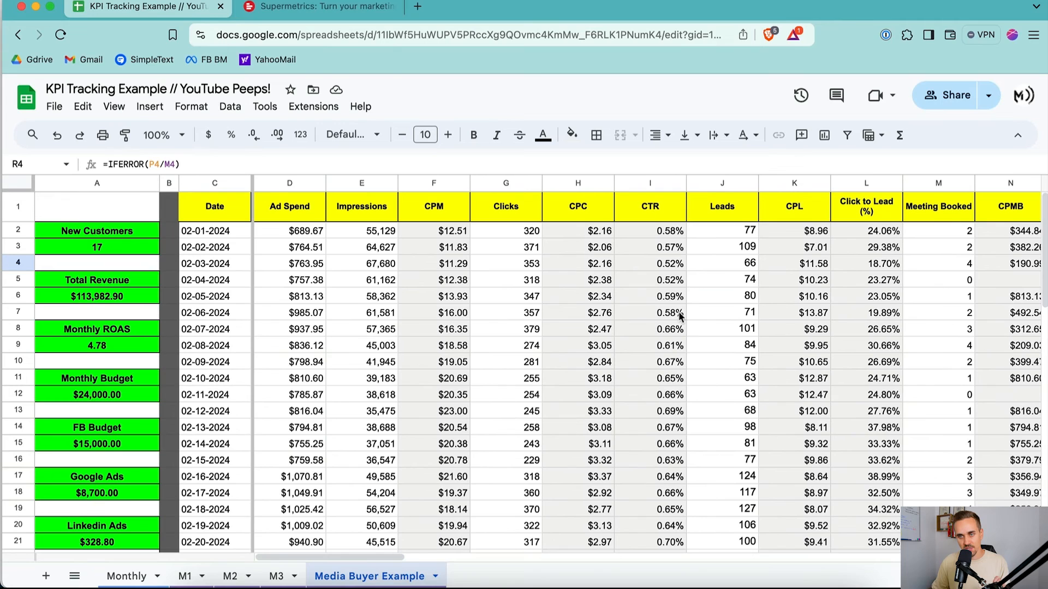
Inspect the main Date column and its first date in C2, and compare them with the Facebook (SuperMetrics) section
click(294, 206)
click(228, 208)
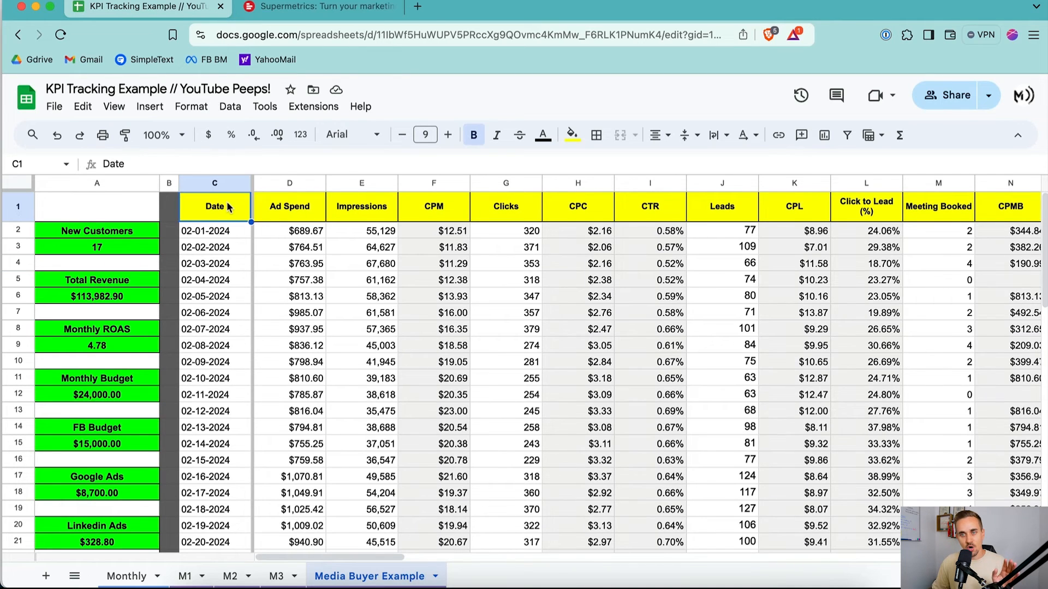
click(214, 240)
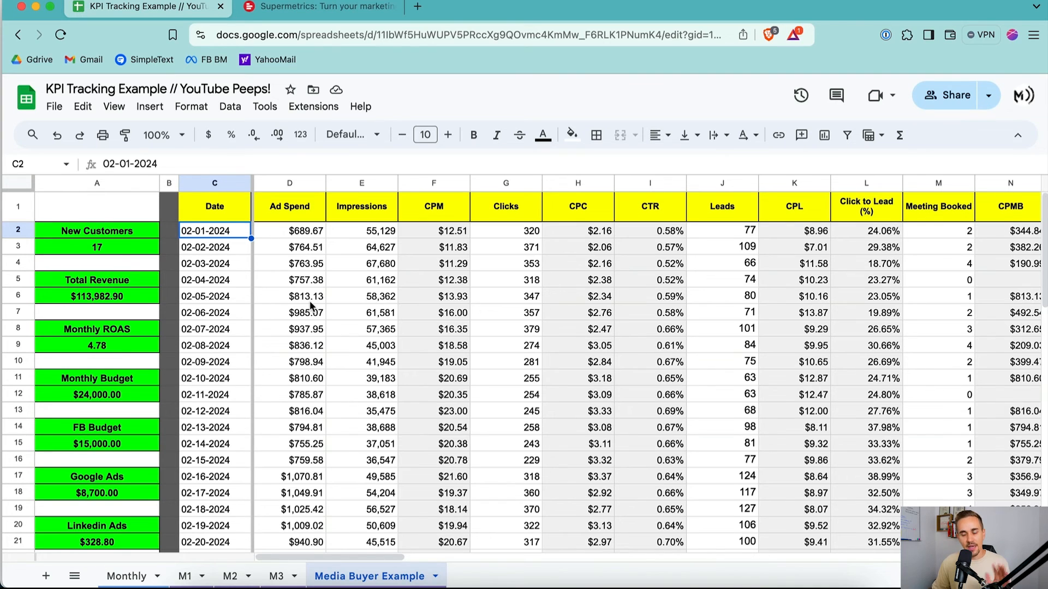
scroll(578, 321, right, 5)
scroll(577, 316, right, 6)
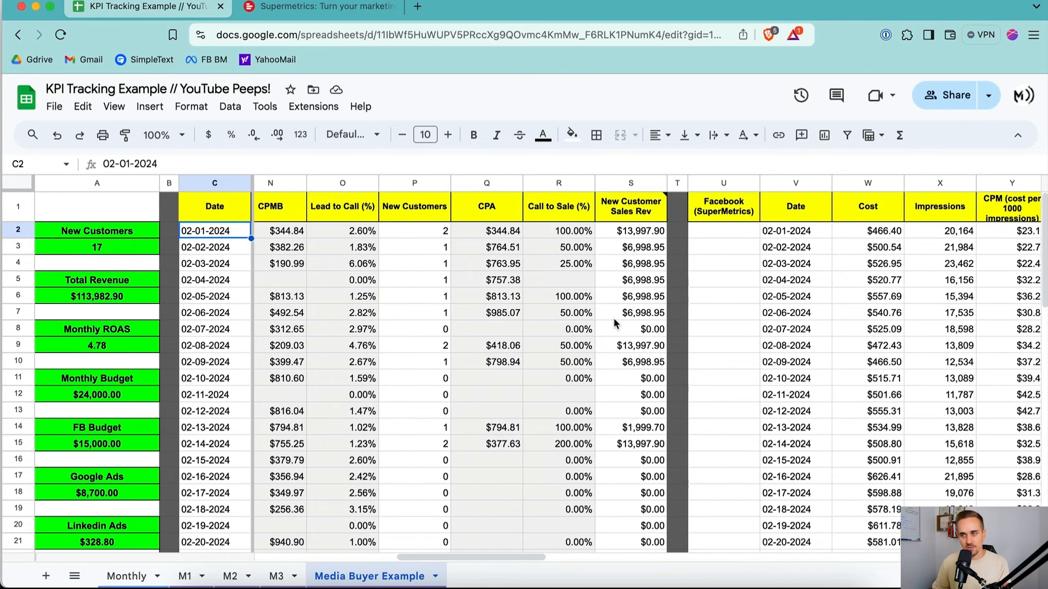
click(718, 214)
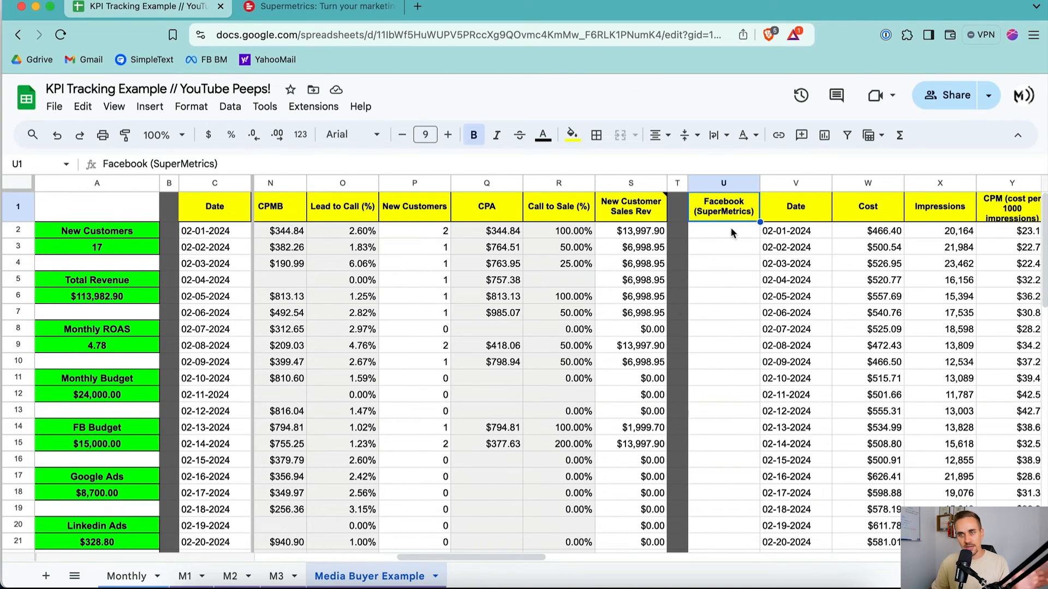
scroll(734, 245, right, 1)
scroll(734, 246, right, 15)
scroll(734, 246, left, 20)
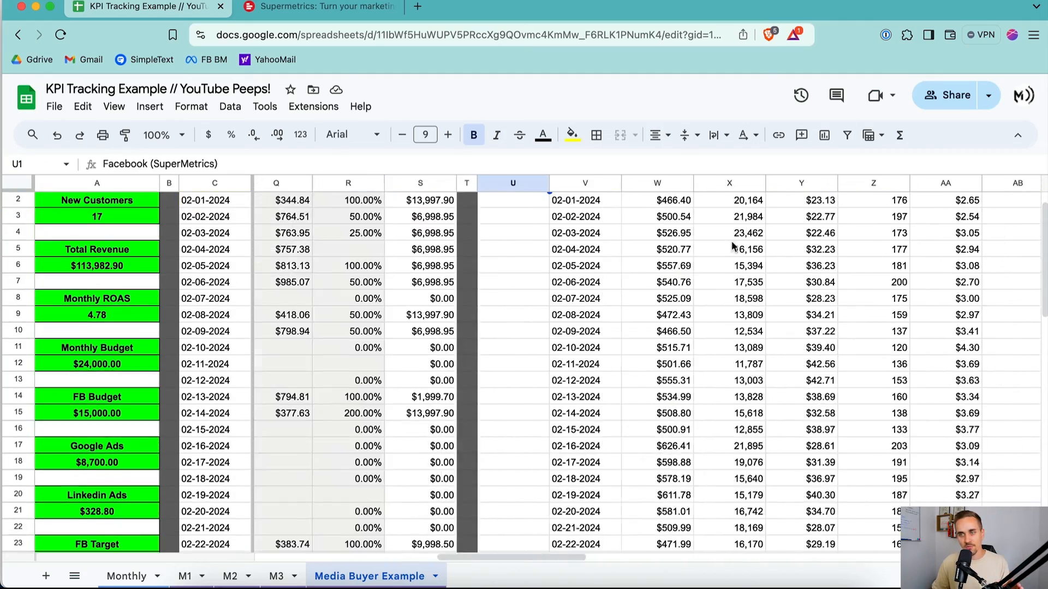
scroll(584, 293, left, 5)
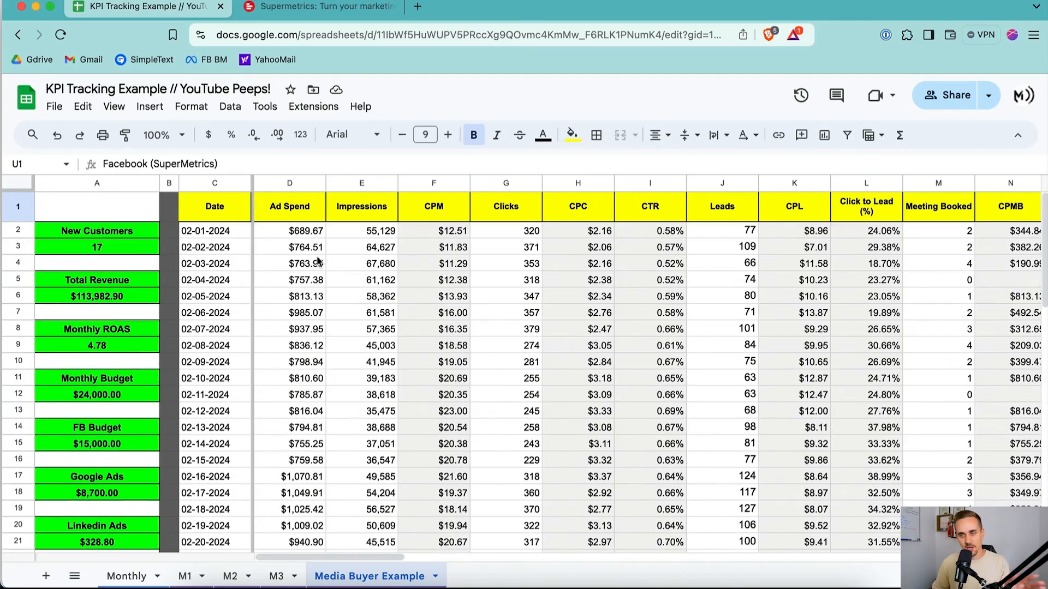
Check the formula behind the first Facebook section date in V2 and its source cell C2
scroll(373, 313, right, 16)
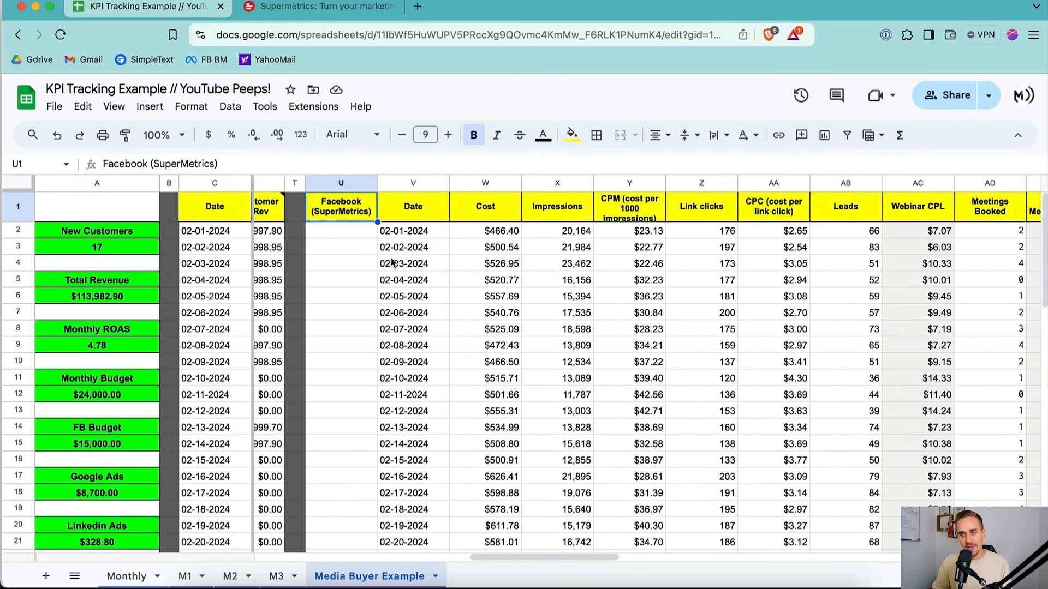
click(408, 232)
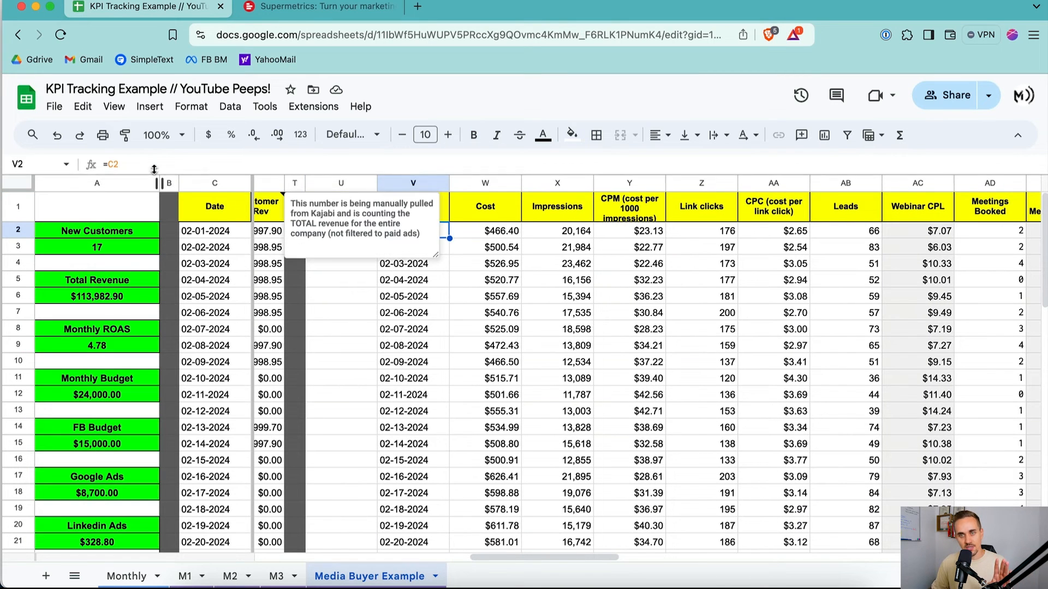
scroll(274, 264, left, 16)
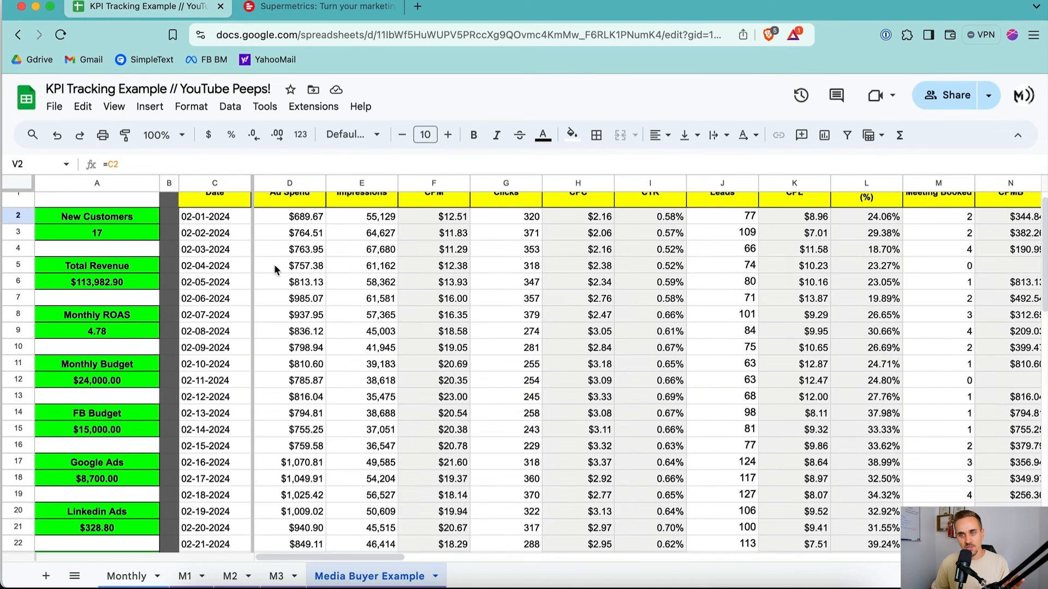
click(237, 222)
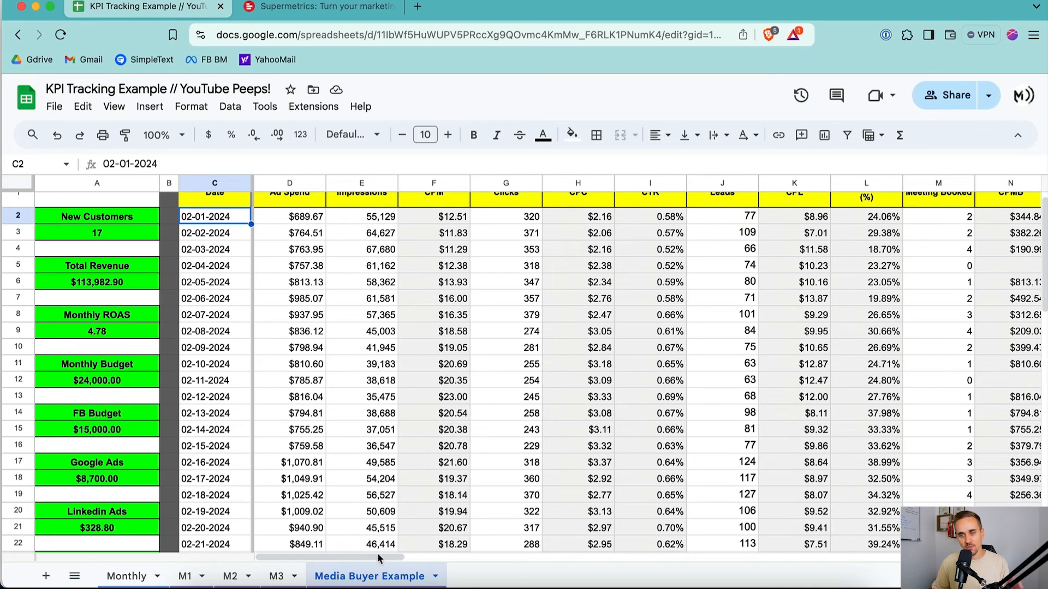
click(437, 580)
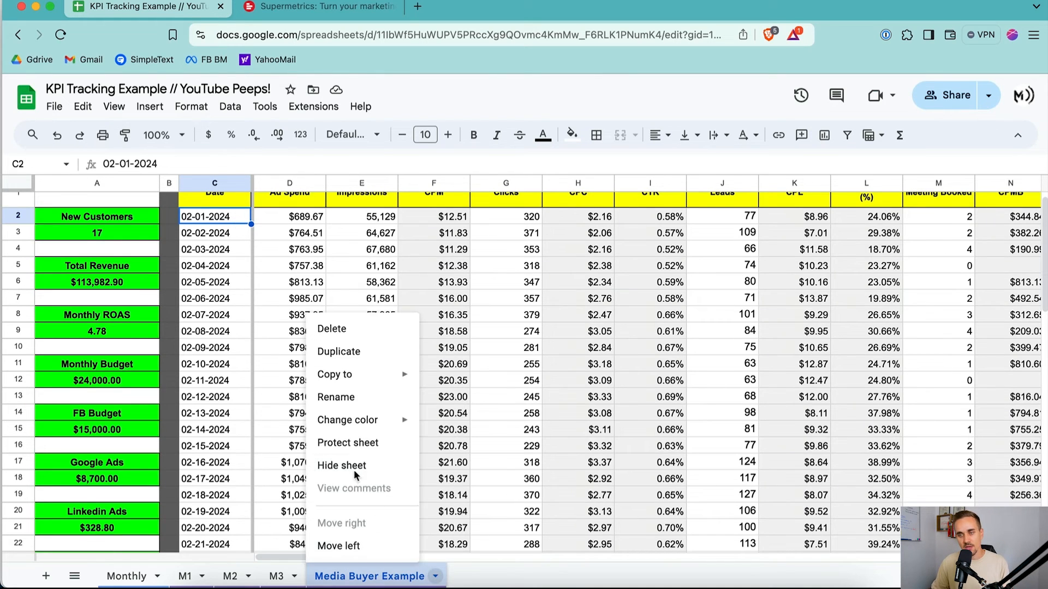
double_click(199, 217)
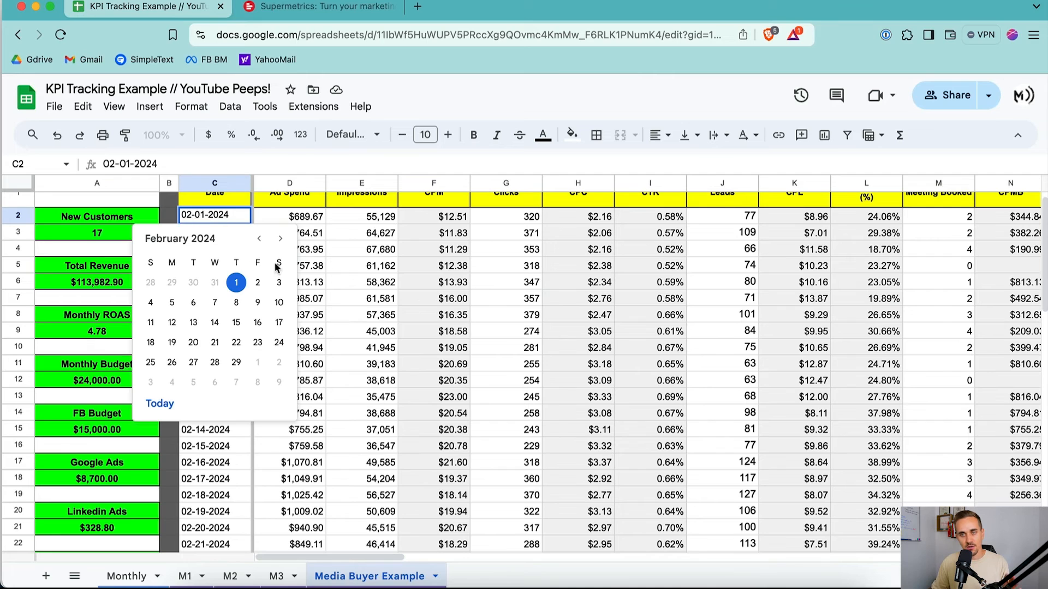
click(280, 238)
click(204, 215)
key(Escape)
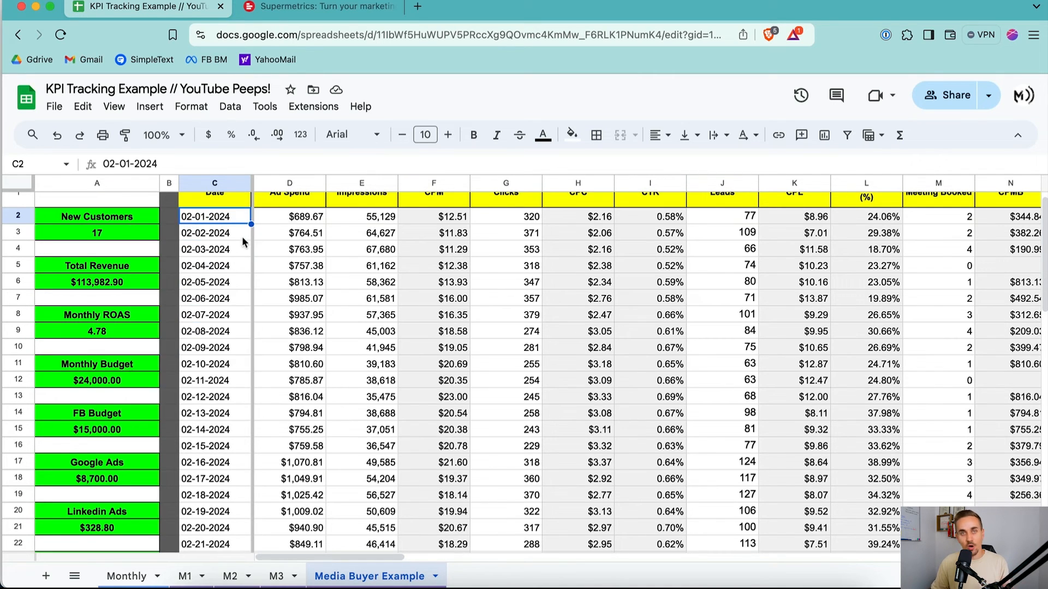
Unhide the DB sheet and look through its dashboard from Key Metrics to the Marketing and Lead Gen sections
click(75, 576)
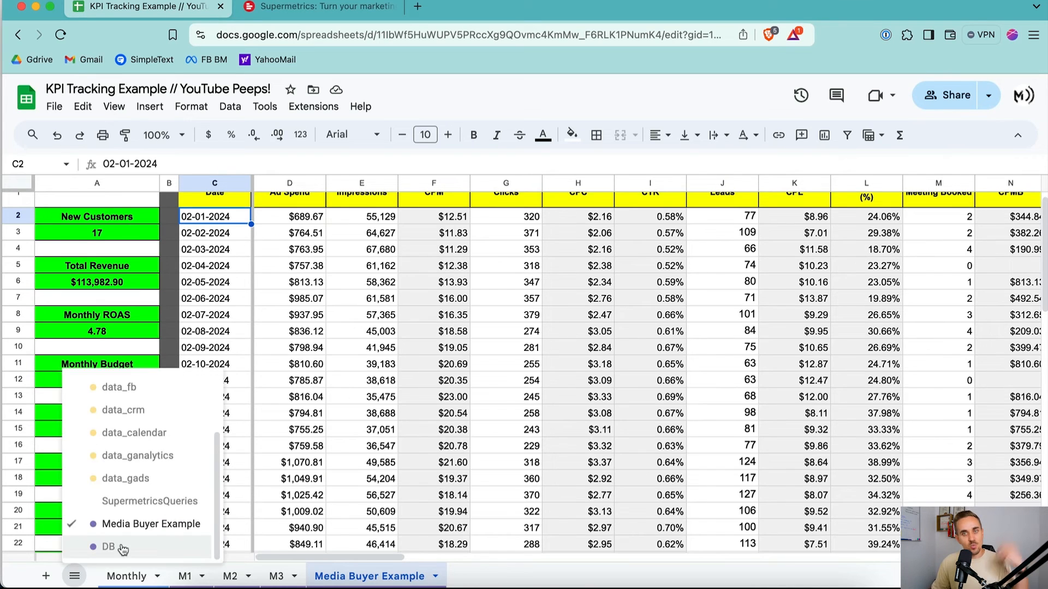
click(120, 542)
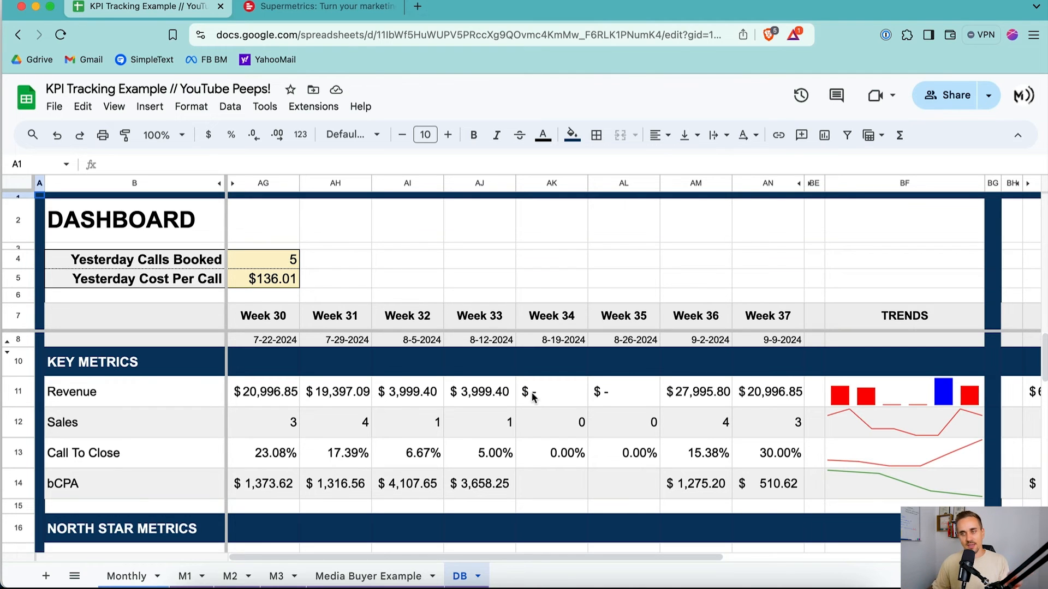
scroll(390, 413, down, 1)
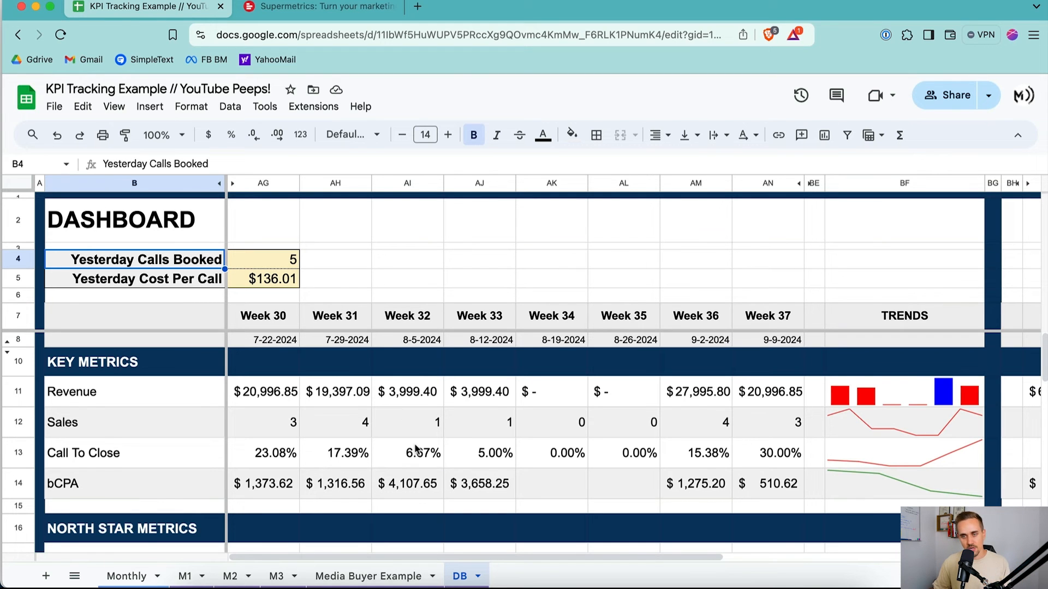
scroll(302, 460, down, 5)
scroll(301, 460, down, 8)
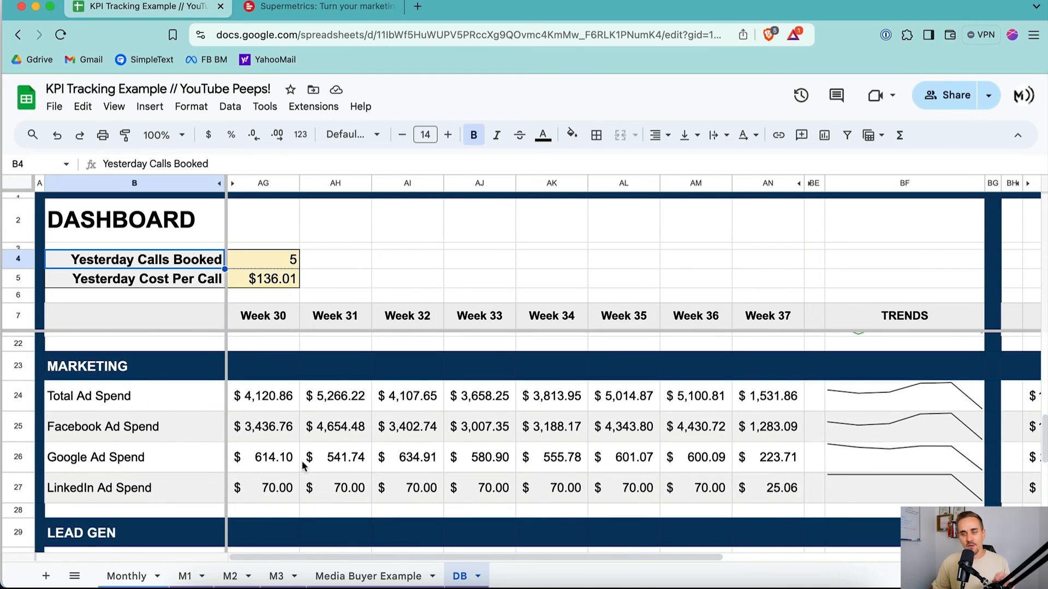
scroll(338, 380, up, 10)
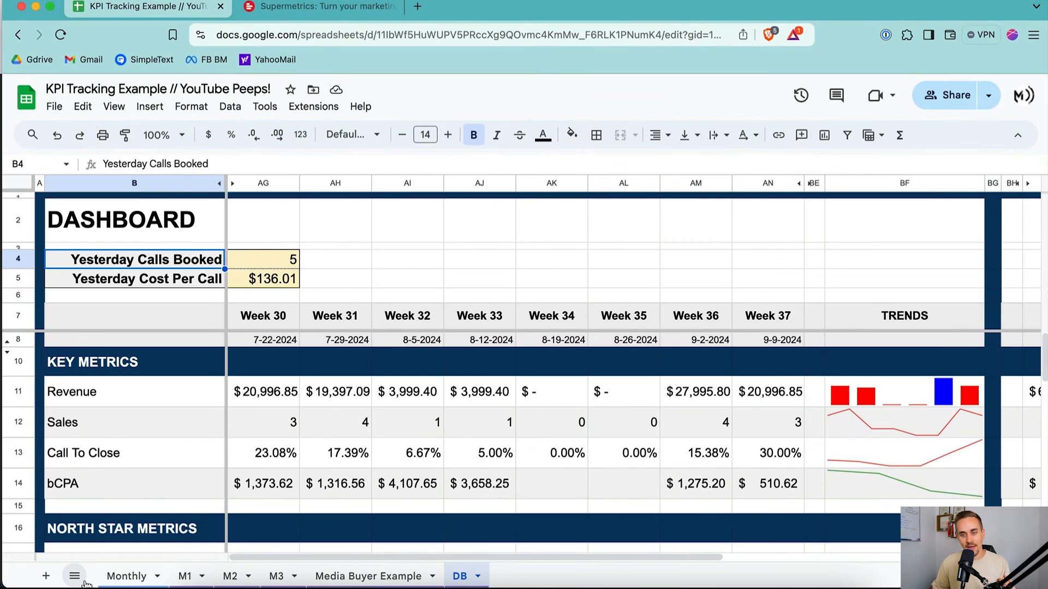
Unhide the data_calendar sheet, look over its columns, and select the first Date entries in A2:A6
click(82, 581)
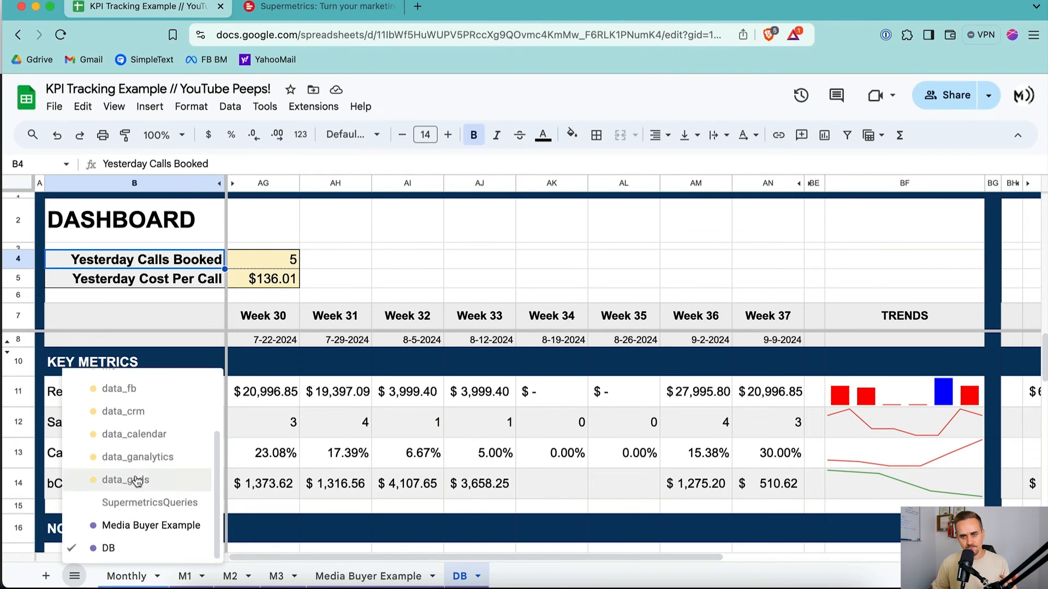
scroll(137, 481, up, 1)
click(134, 452)
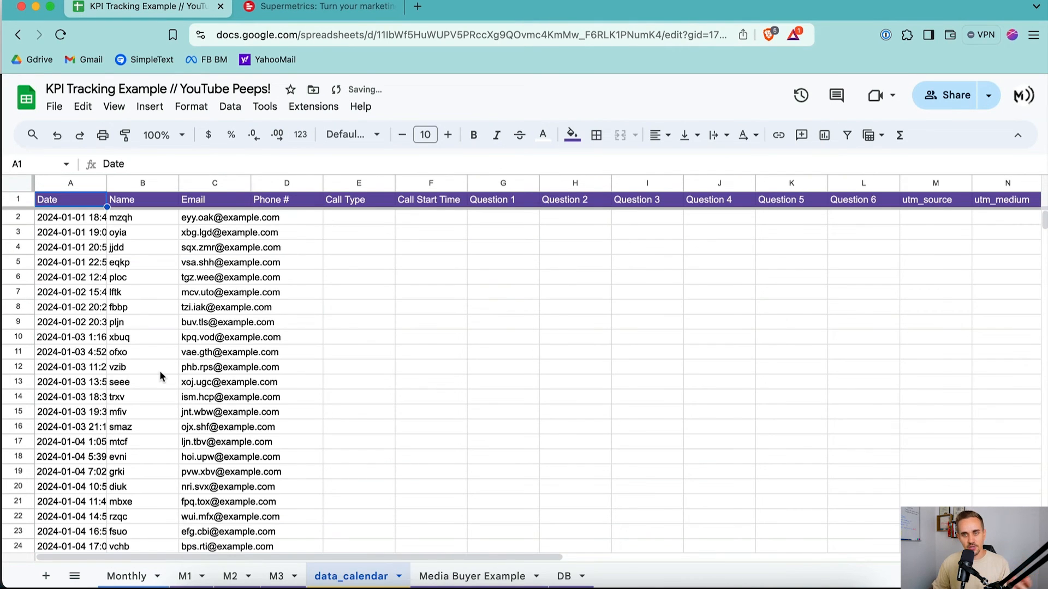
scroll(298, 221, right, 10)
scroll(409, 228, left, 10)
scroll(227, 320, down, 1)
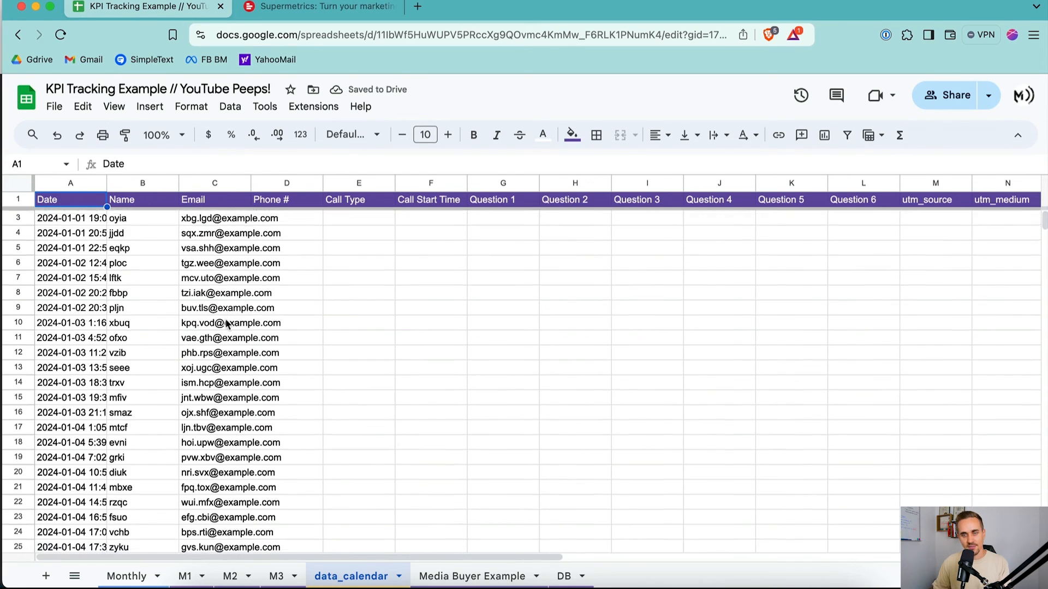
scroll(227, 323, up, 1)
scroll(164, 273, down, 8)
scroll(109, 245, up, 8)
drag(81, 217, 78, 277)
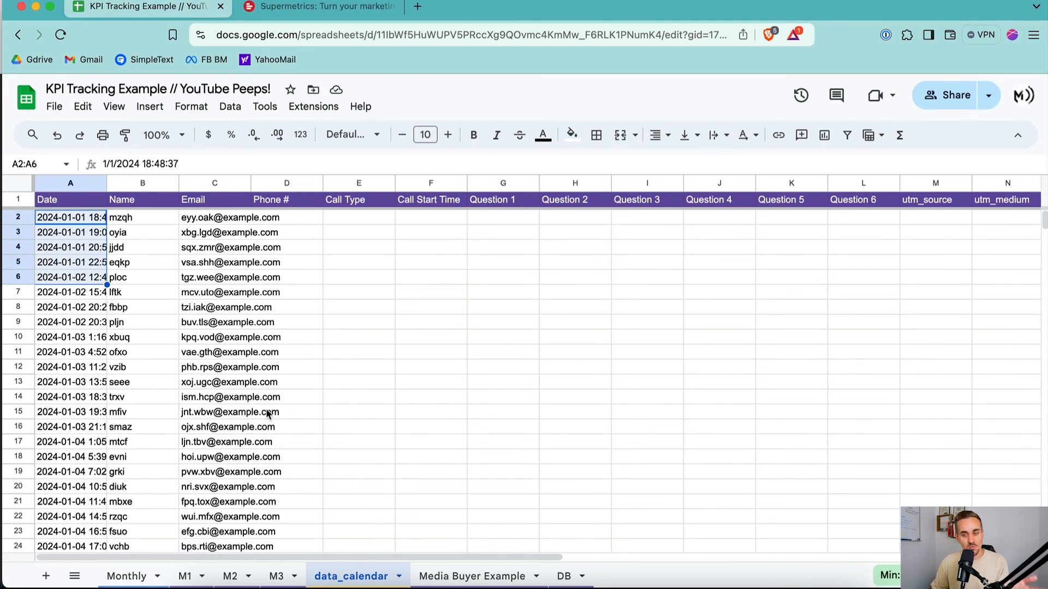
Return to the DB sheet, inspect the Revenue sparkline formula in BF11, and review the Trends column down to Facebook Ads
click(565, 576)
scroll(468, 494, down, 2)
scroll(469, 496, up, 2)
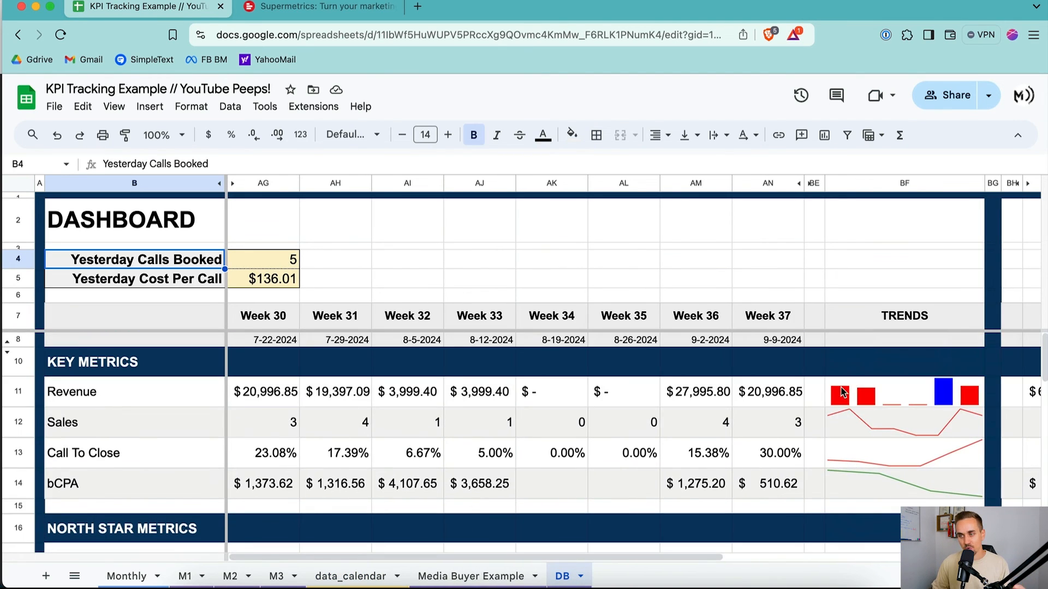
click(876, 394)
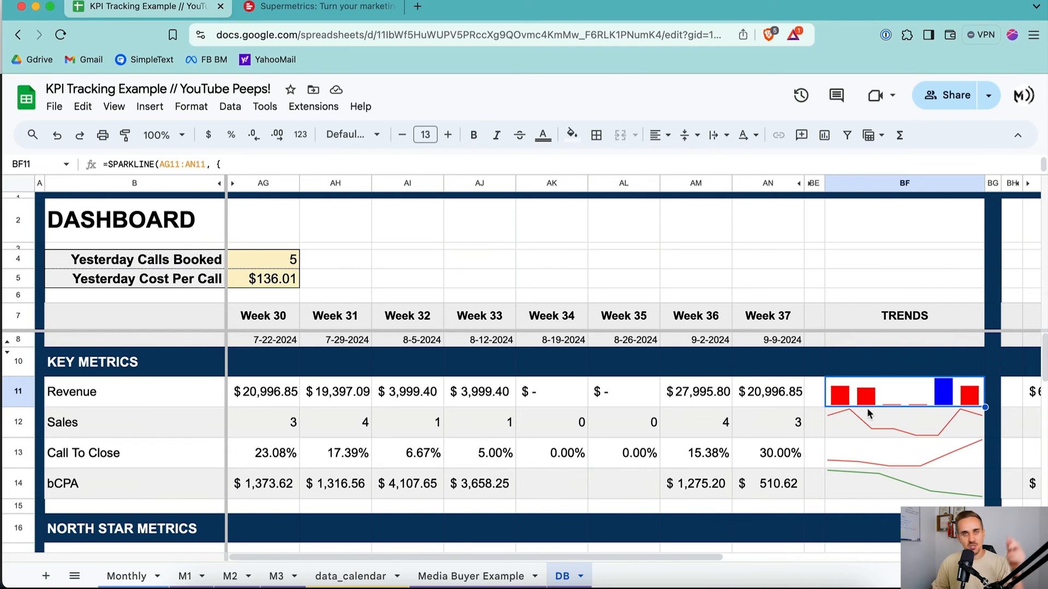
scroll(864, 405, down, 5)
scroll(865, 405, up, 5)
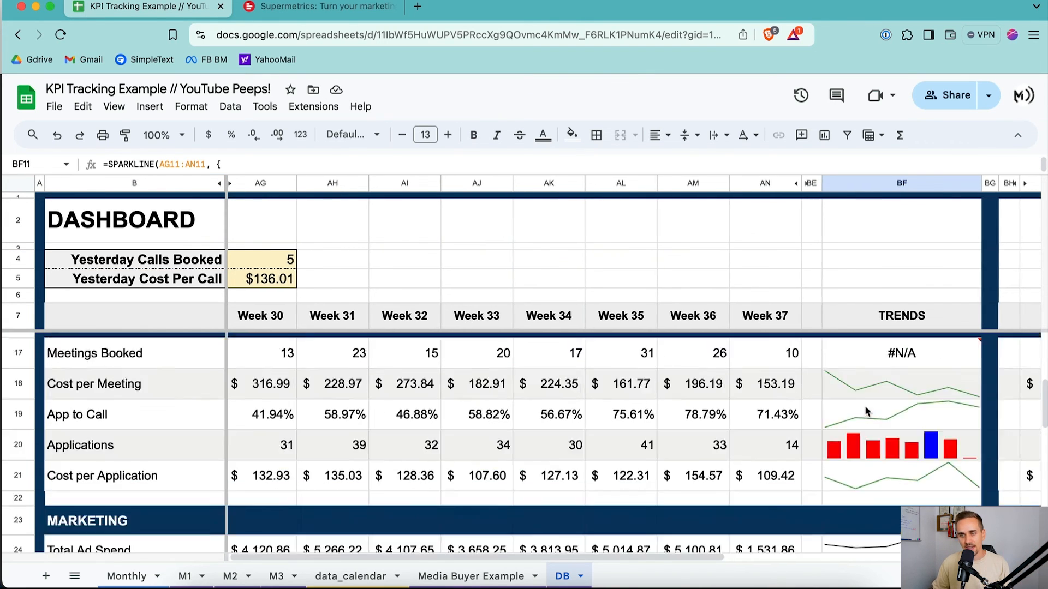
scroll(865, 405, down, 5)
scroll(865, 409, down, 5)
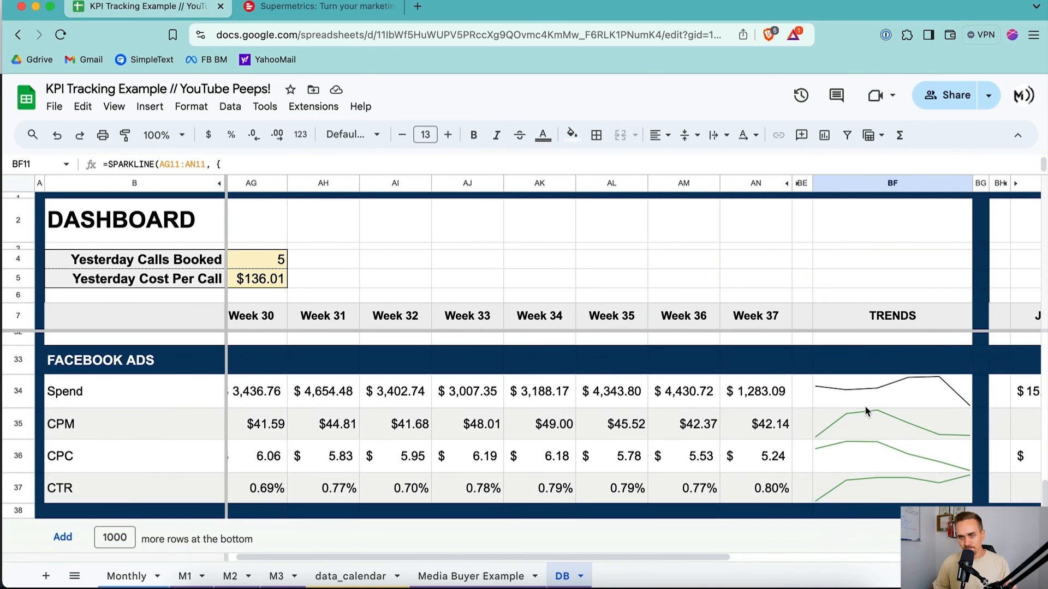
scroll(865, 410, up, 5)
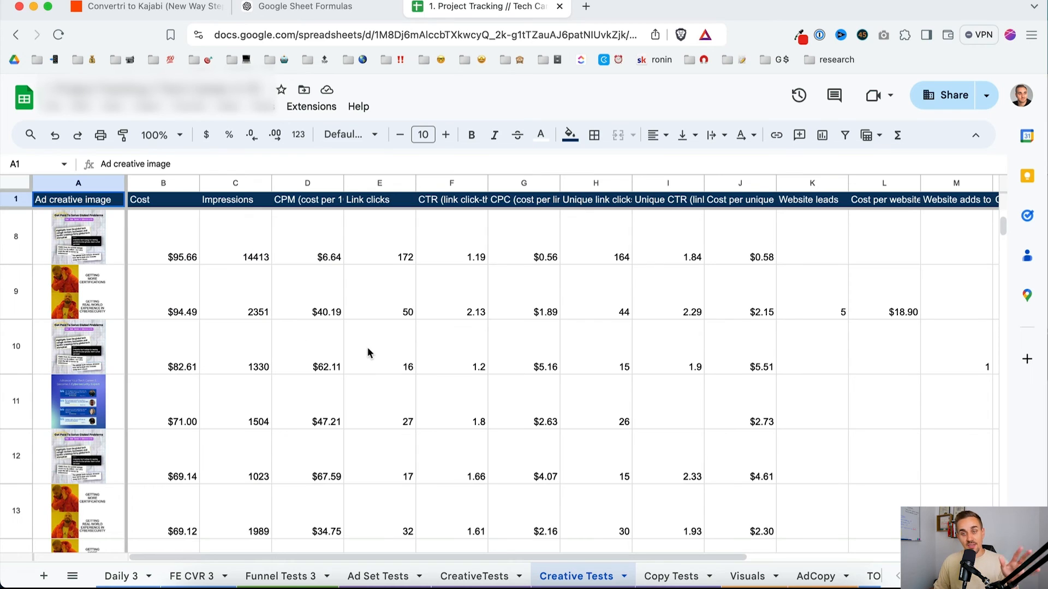
Review the ad creative metrics in the Project Tracking spreadsheet's Creative Tests sheet, and open the Copy Tests sheet
scroll(368, 347, right, 5)
scroll(368, 347, left, 5)
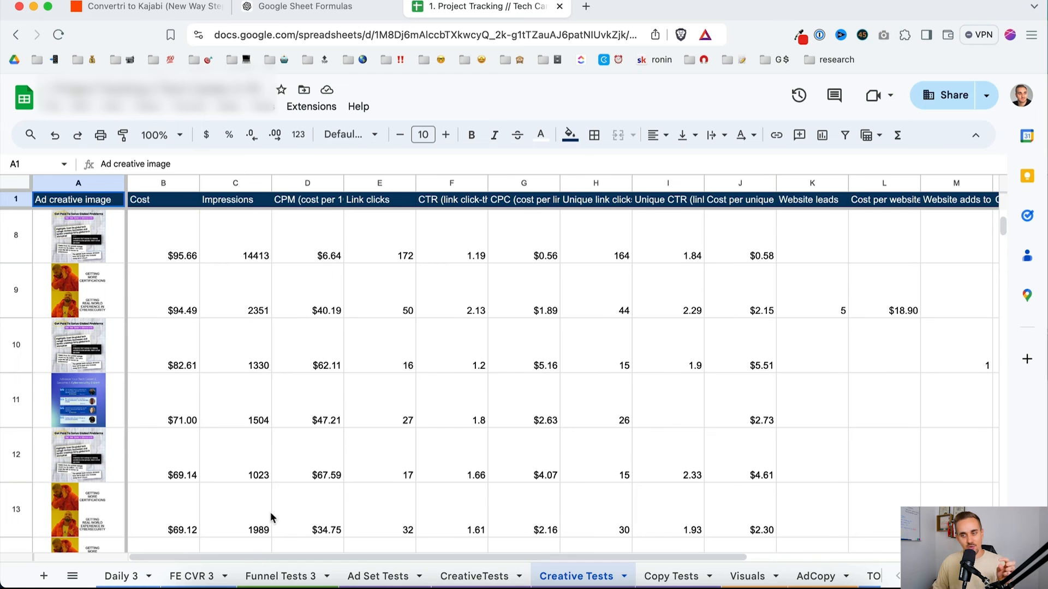
click(670, 576)
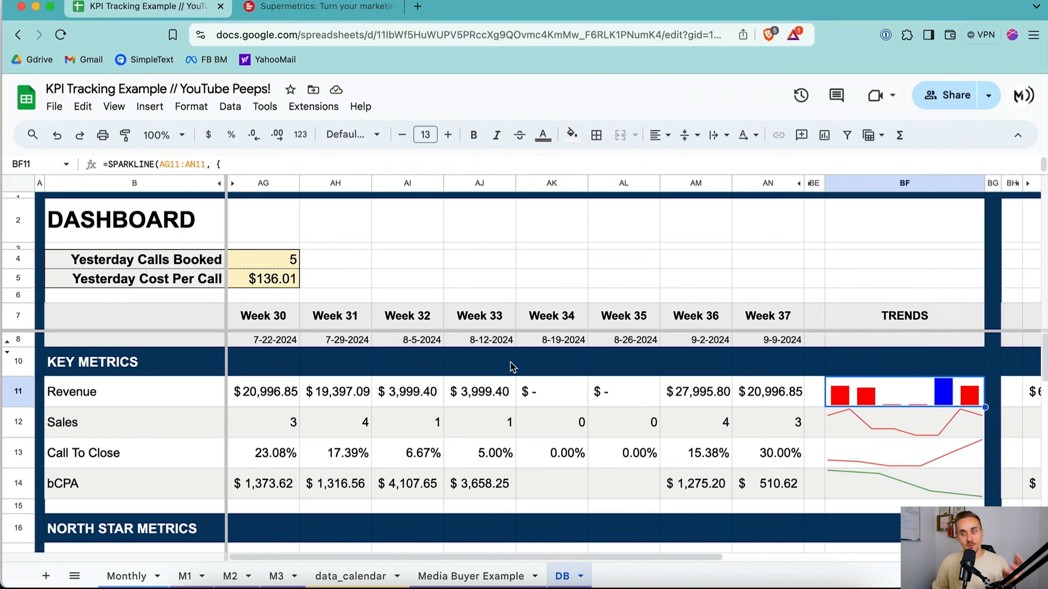
Look over the DB dashboard's Key Metrics again, and switch to the ChatGPT conversation to read its formula for yesterday's booked calls
scroll(512, 382, down, 5)
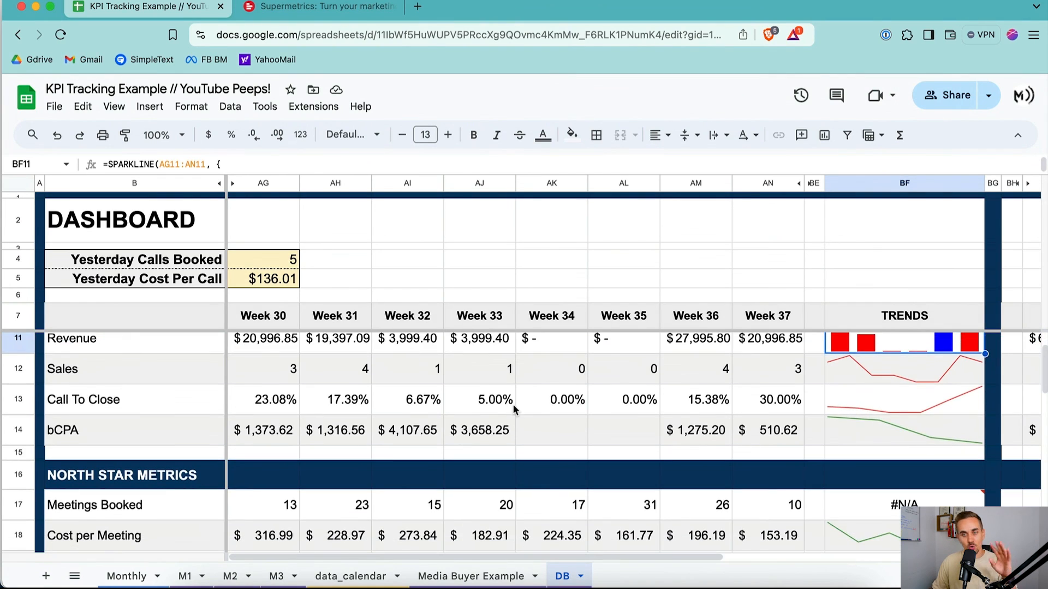
scroll(513, 405, up, 5)
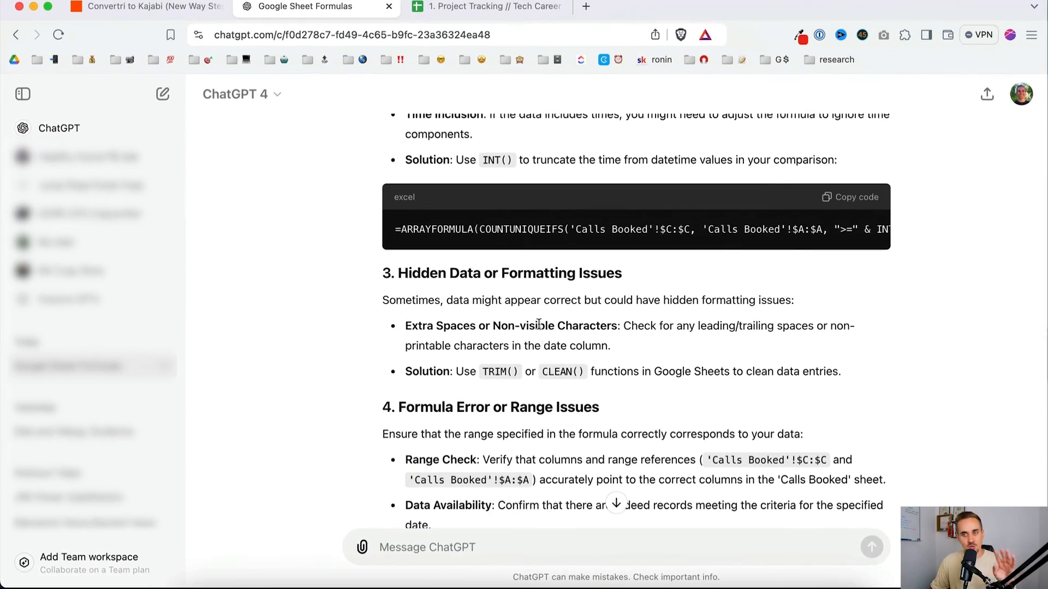
scroll(539, 325, up, 20)
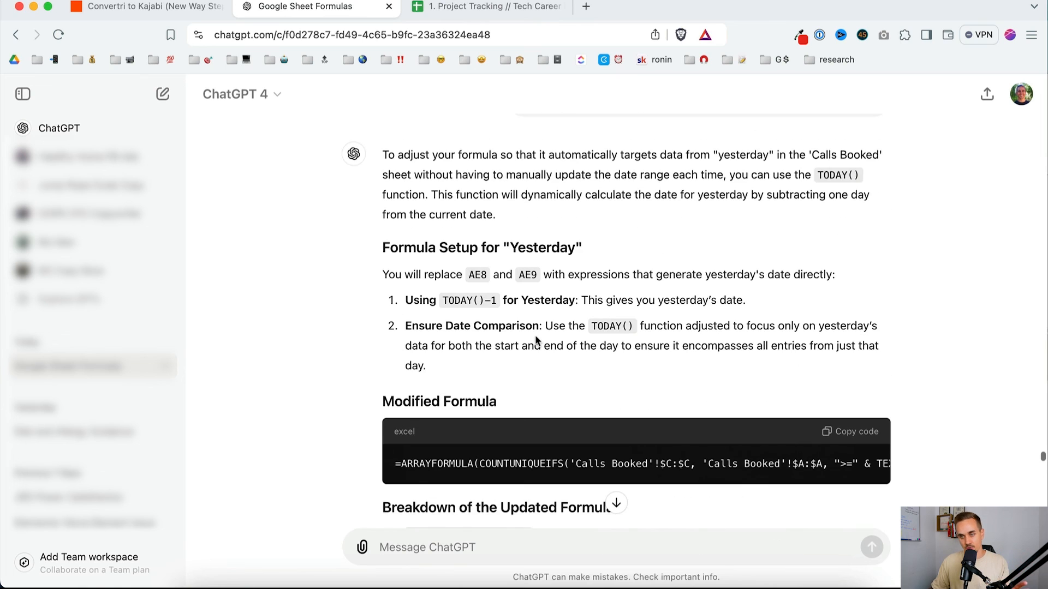